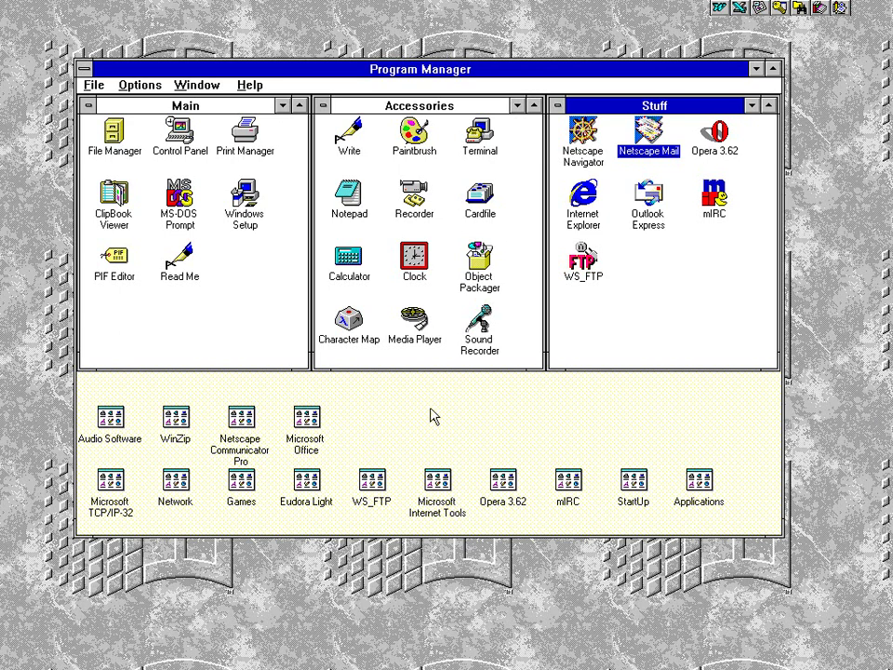
- View the Windows version and licence information for Program Manager, and close the information window
left_click(247, 86)
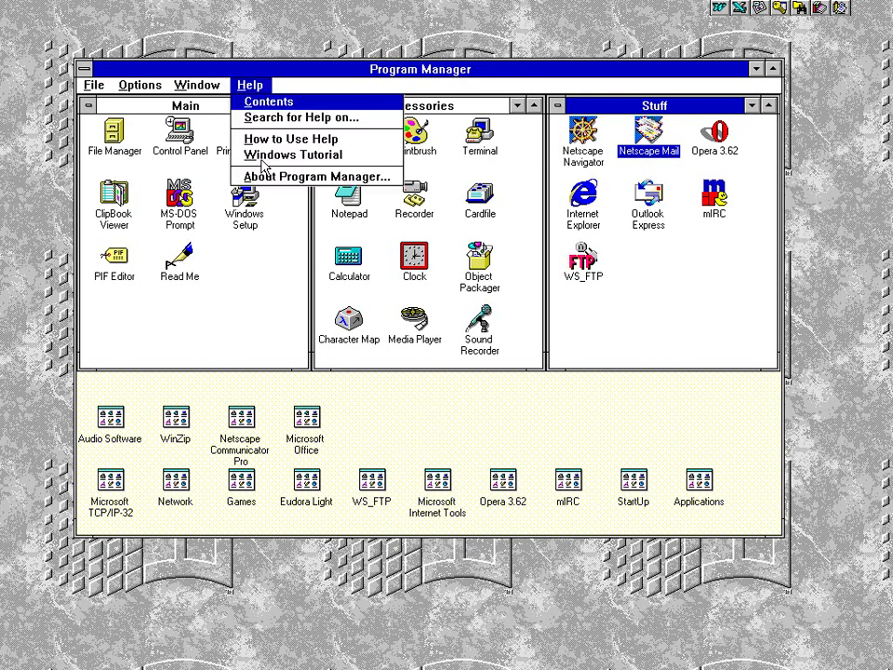
left_click(267, 179)
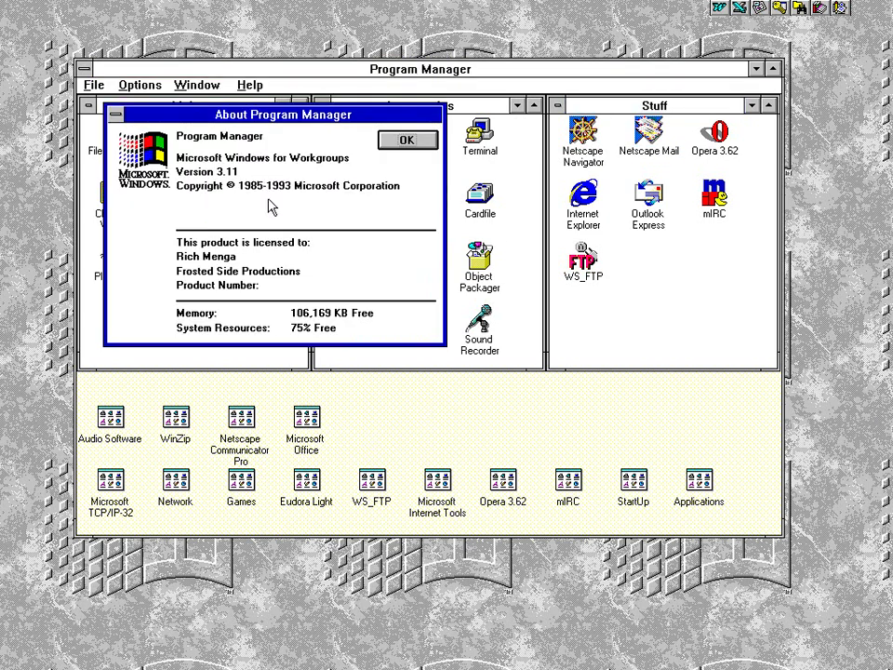
left_click(410, 142)
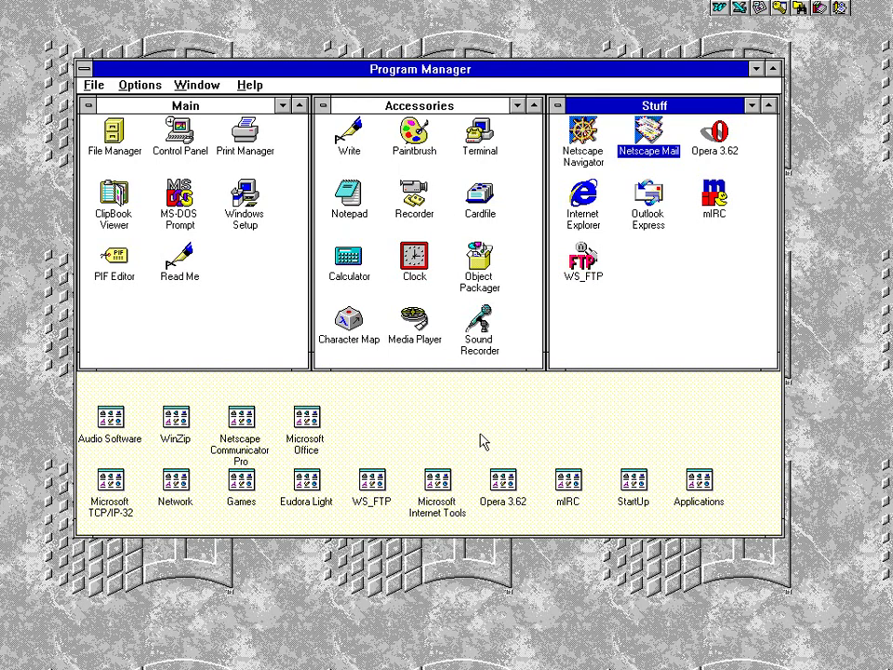
- Launch Eudora Light from its program group and view its version and copyright information
double_click(309, 491)
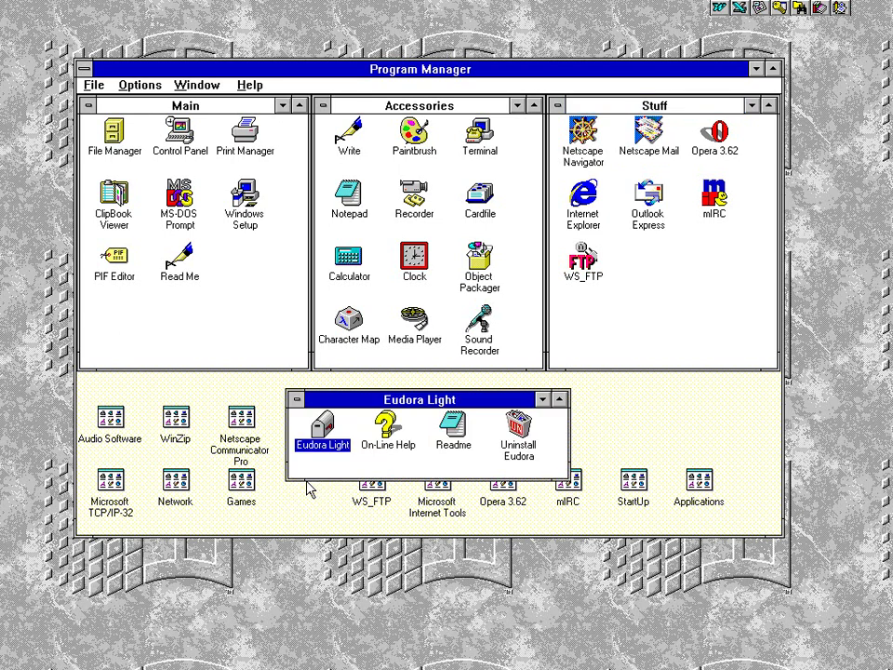
double_click(317, 427)
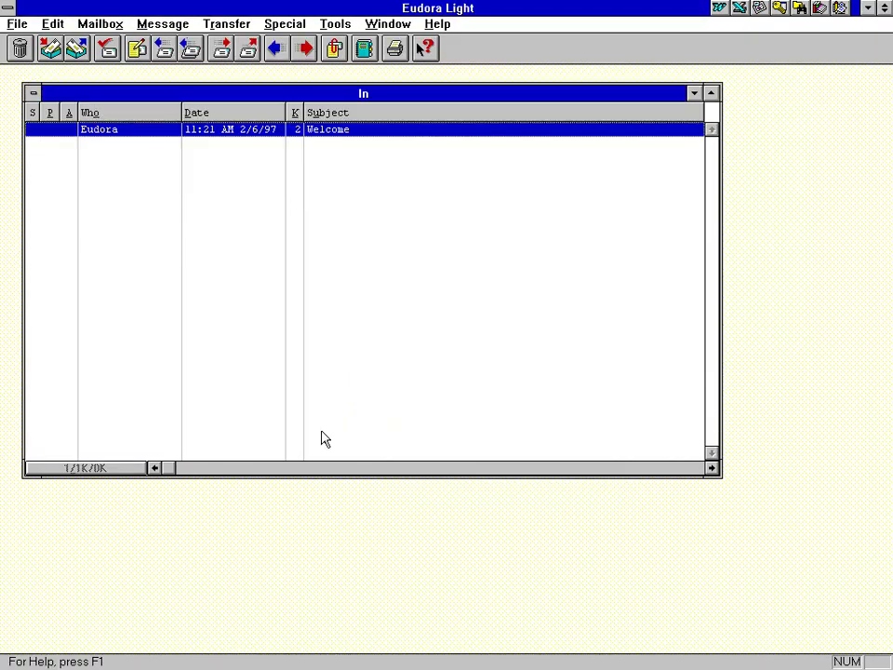
left_click(445, 26)
left_click(464, 138)
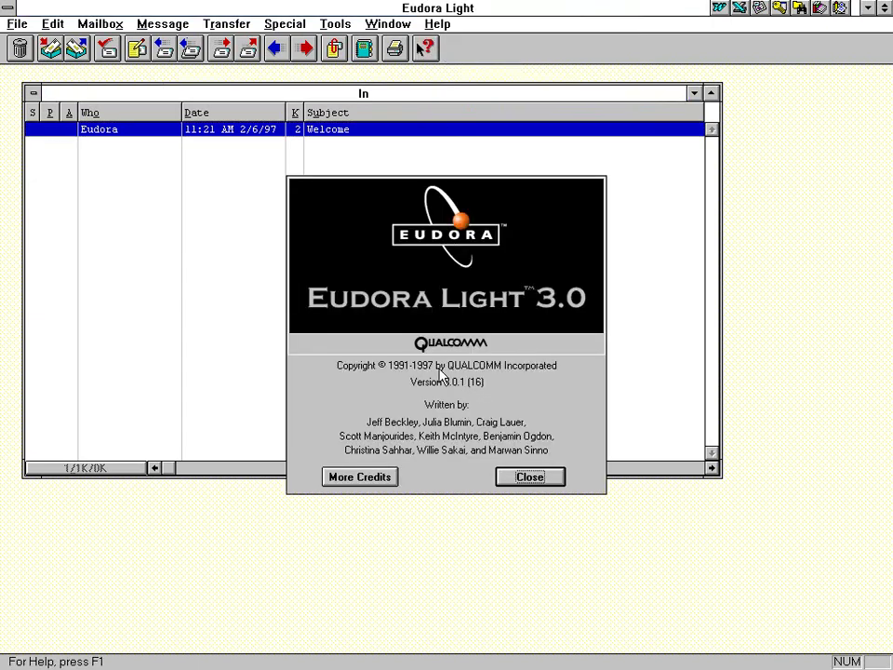
left_click(530, 478)
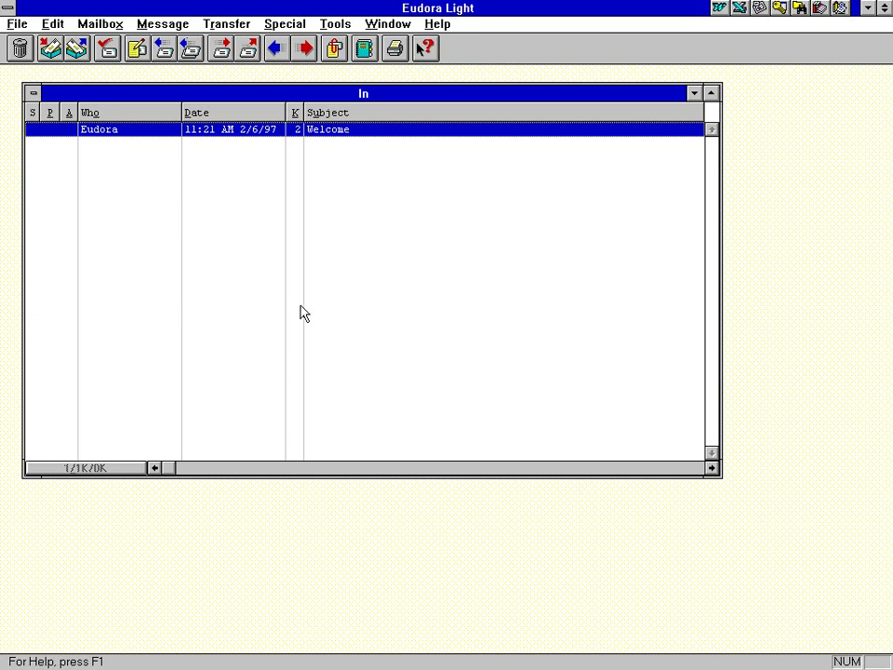
- Open the mail program's Options and examine the POP account entry in the Getting Started category
left_click(335, 24)
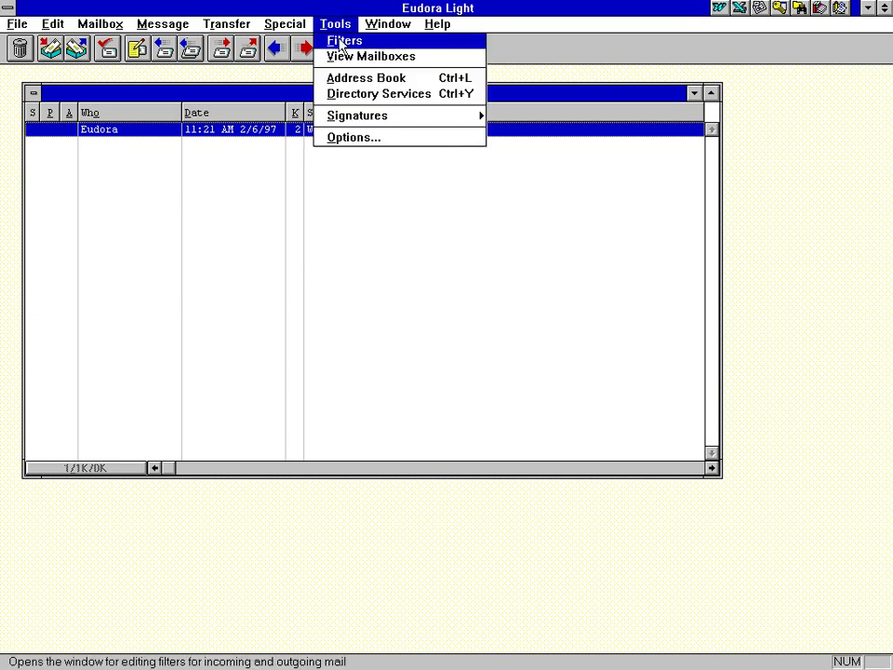
left_click(342, 137)
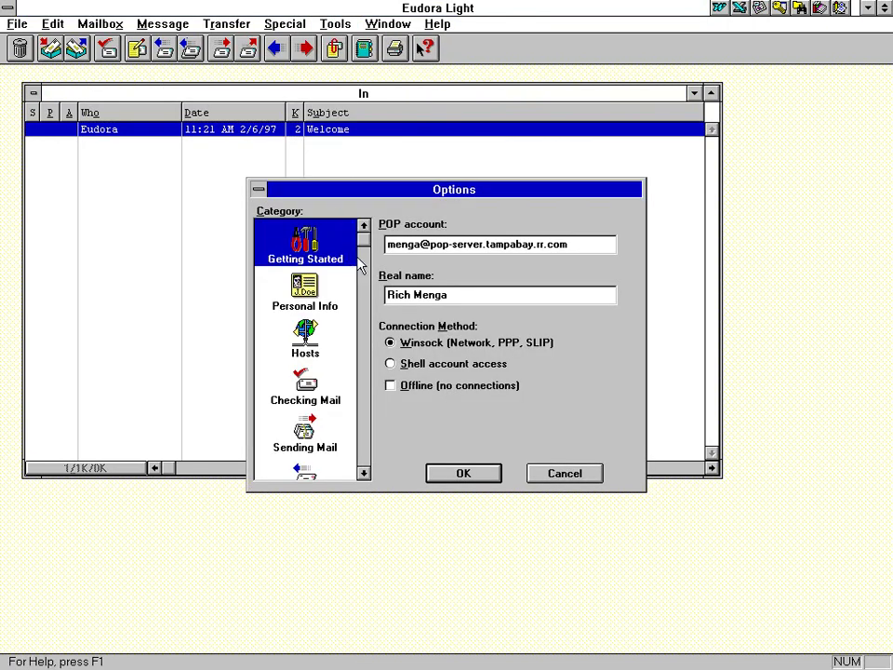
left_click_drag(578, 246, 400, 245)
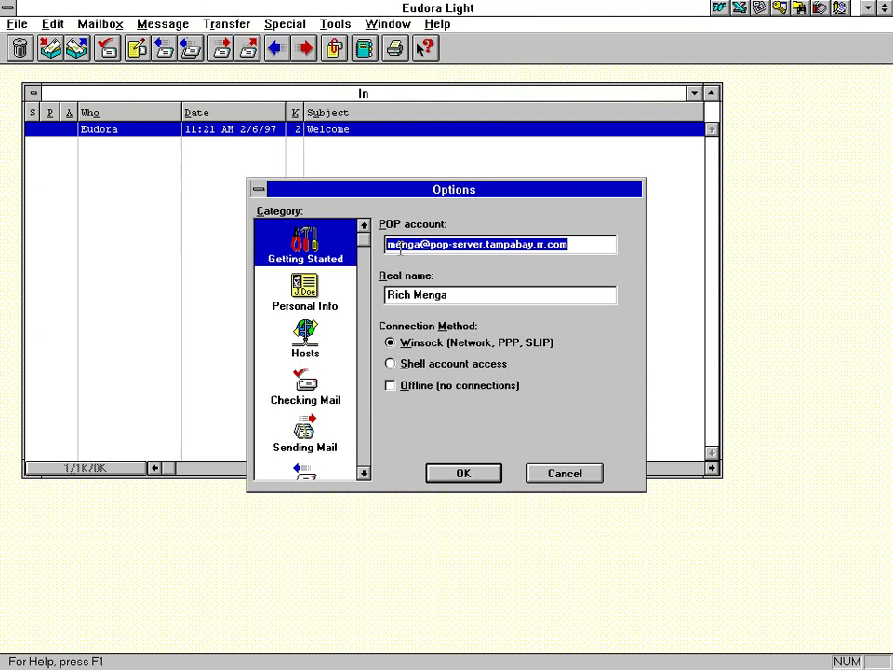
left_click(467, 244)
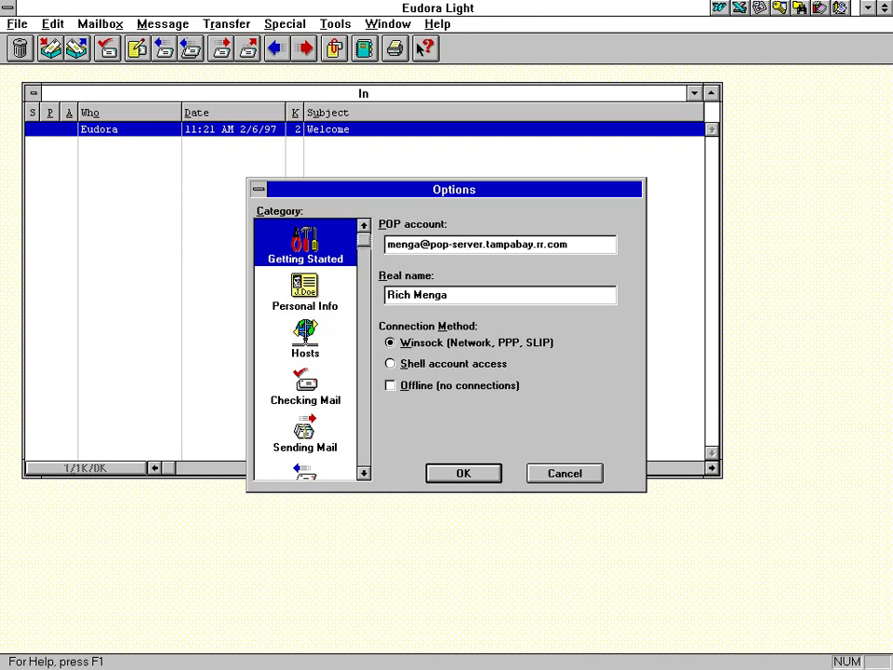
- Look through the Advanced Network, MAPI, Kerberos and Miscellaneous option categories, and return to the beginning of the category list
left_click(360, 433)
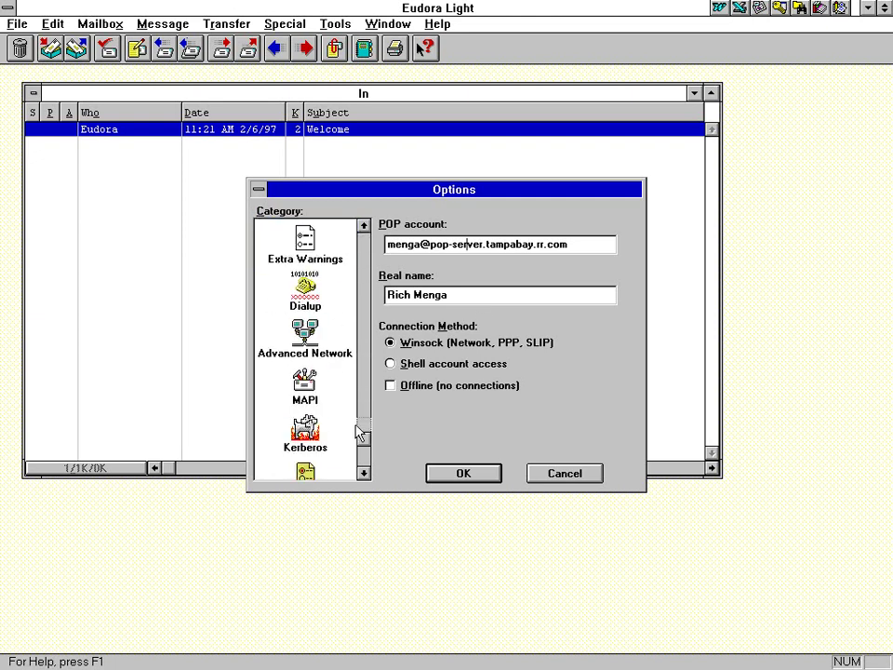
left_click(305, 337)
left_click(310, 389)
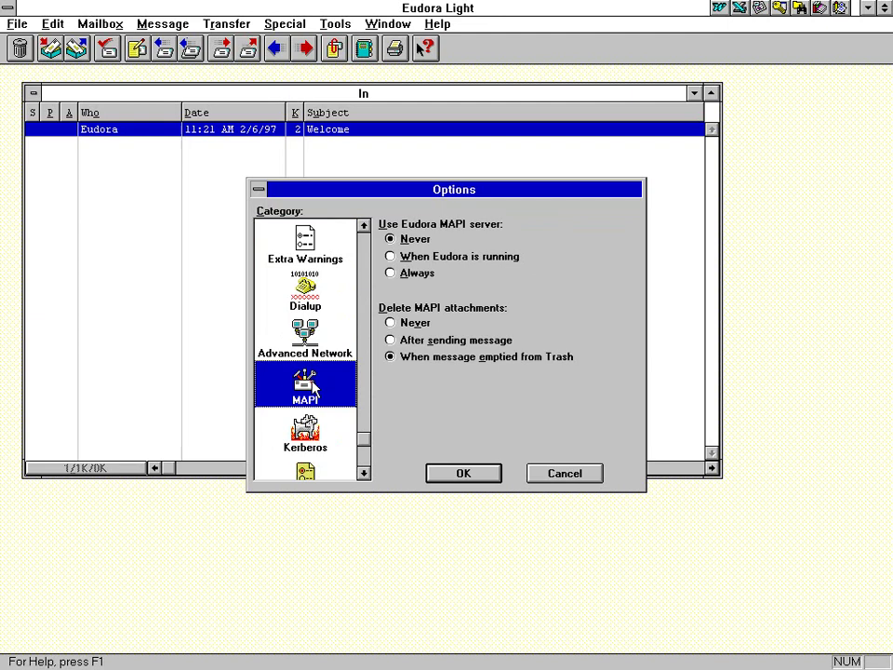
left_click(311, 433)
left_click(310, 470)
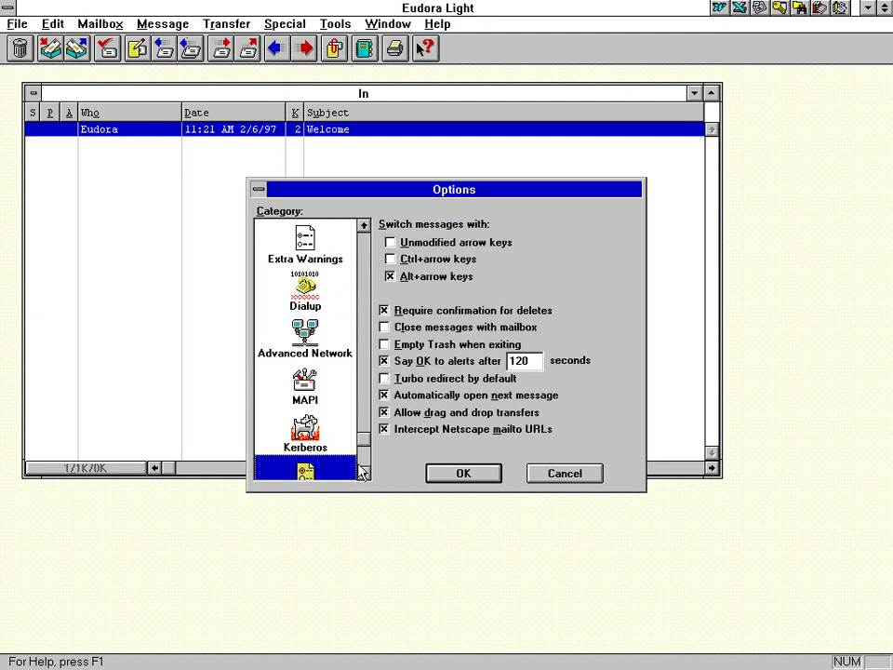
left_click(363, 471)
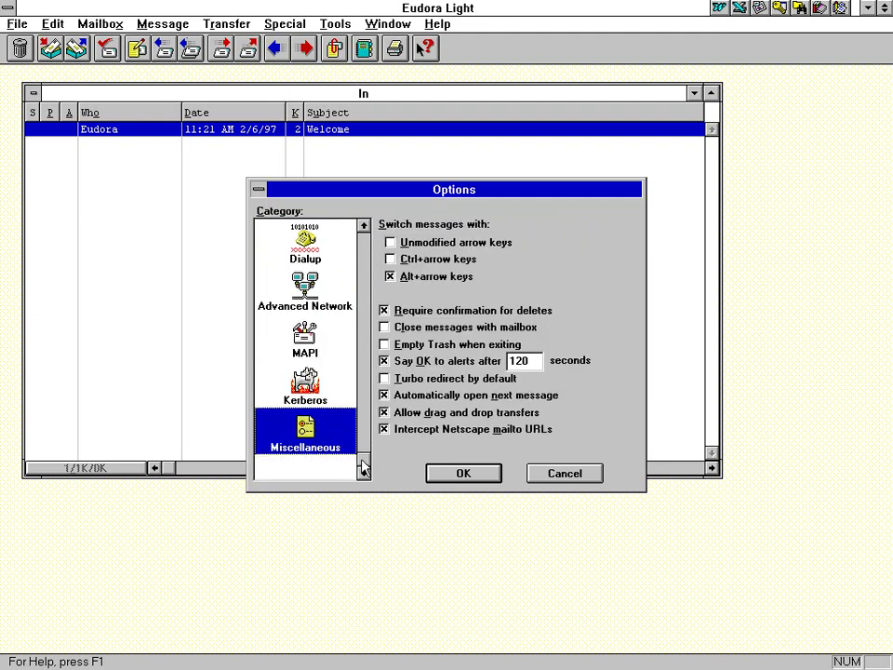
left_click(363, 226)
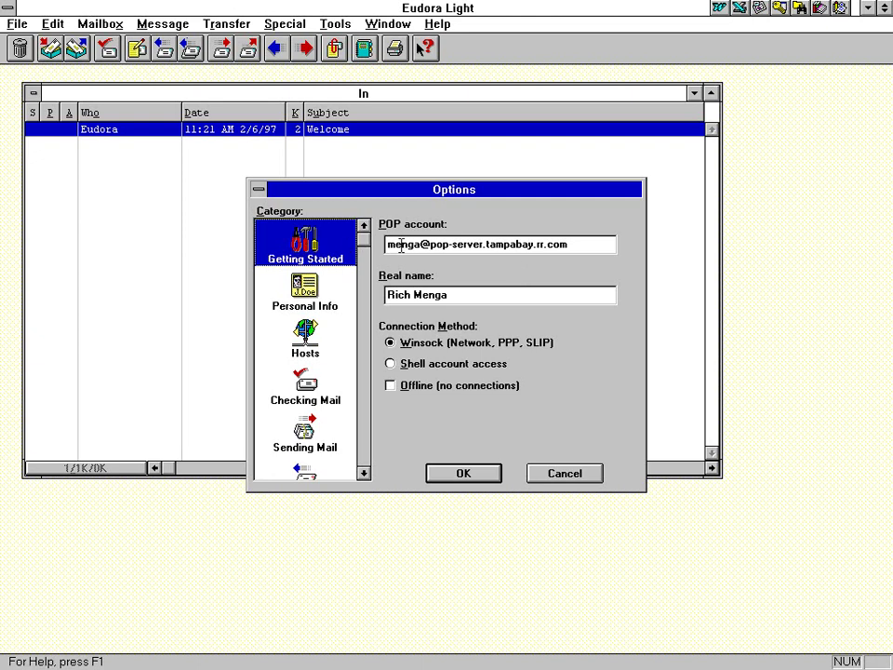
- Examine the username and server parts of the POP account and the real name in the Getting Started options
left_click_drag(433, 244, 568, 243)
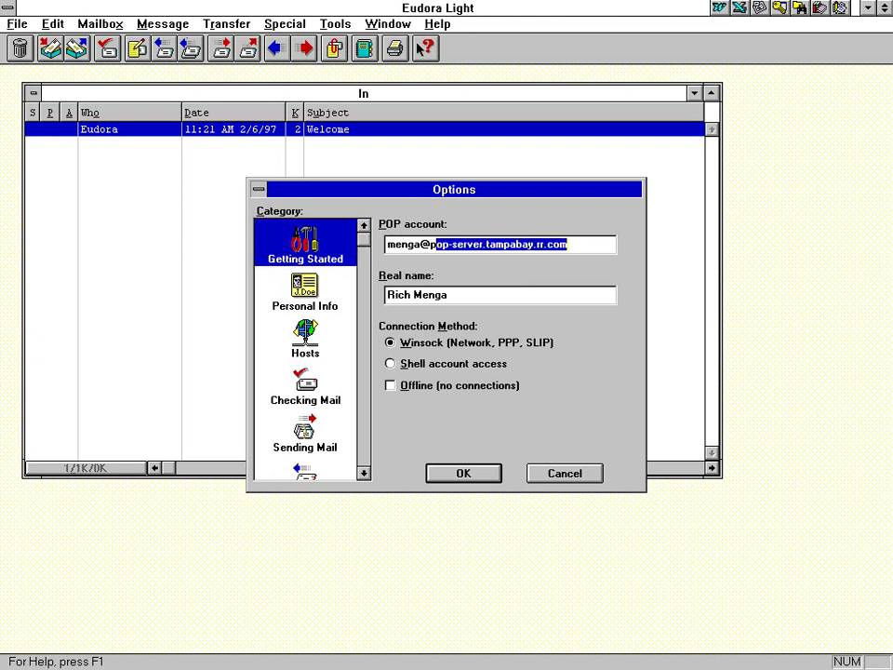
left_click(588, 244)
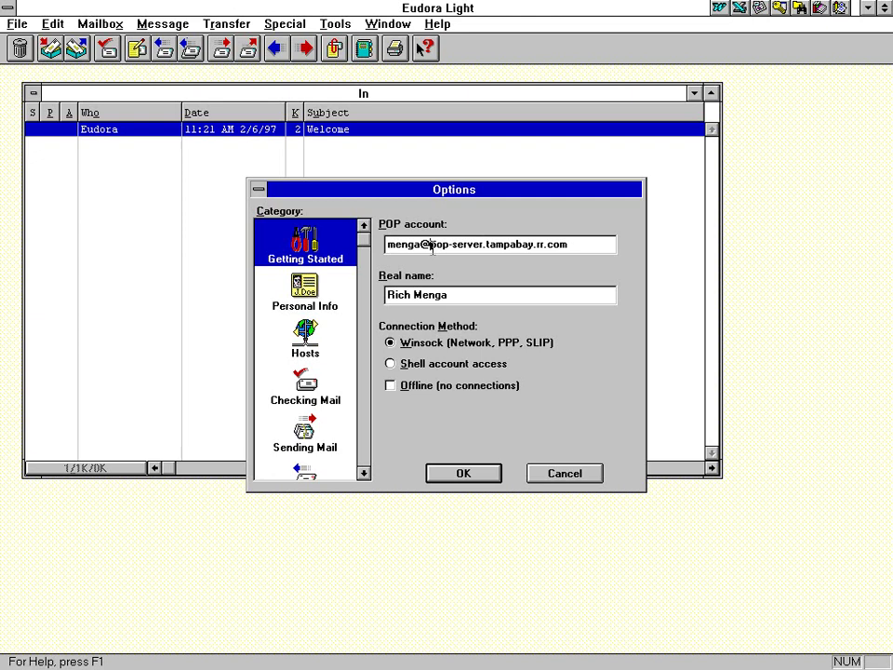
left_click_drag(430, 243, 586, 245)
left_click(574, 249)
double_click(423, 245)
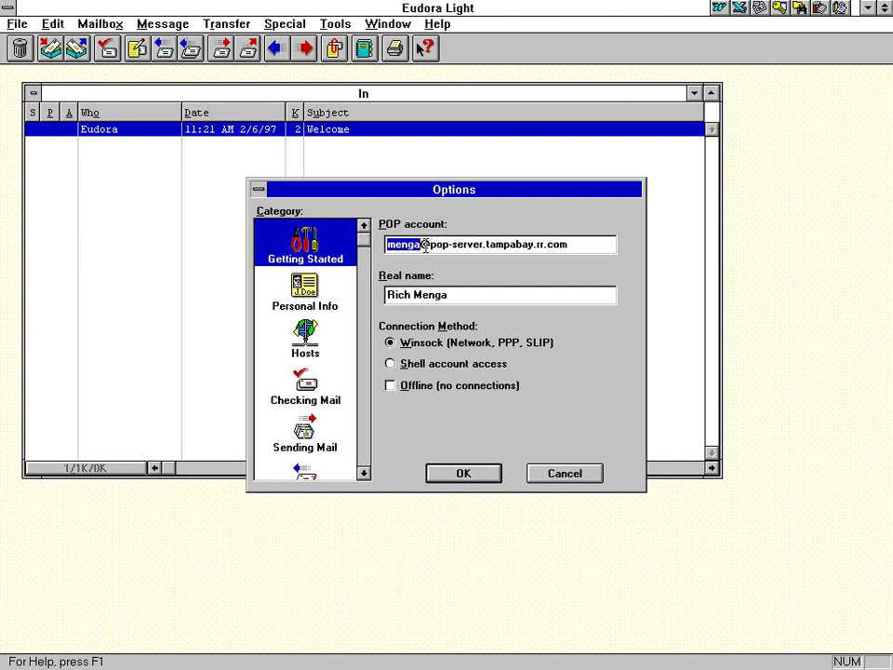
left_click_drag(420, 245, 598, 245)
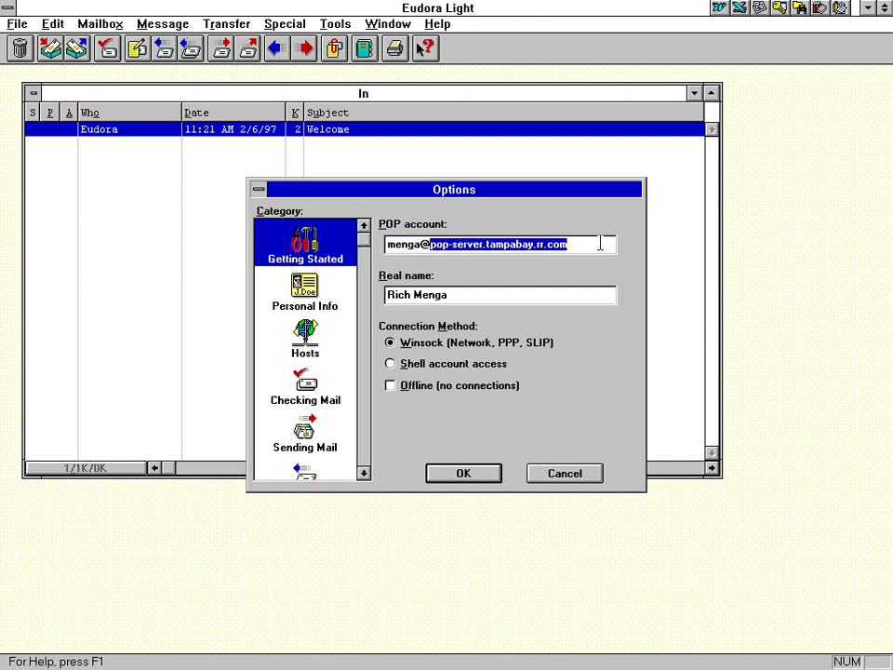
left_click(594, 244)
left_click_drag(464, 294, 427, 294)
left_click(445, 294)
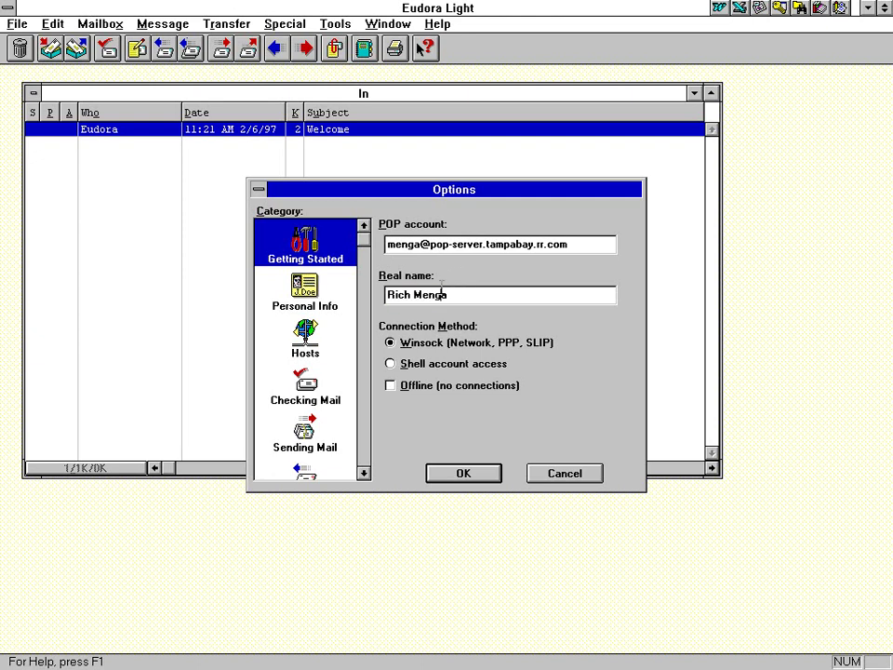
- Review the POP account, return address and dialup username in the Personal Info options
left_click(279, 295)
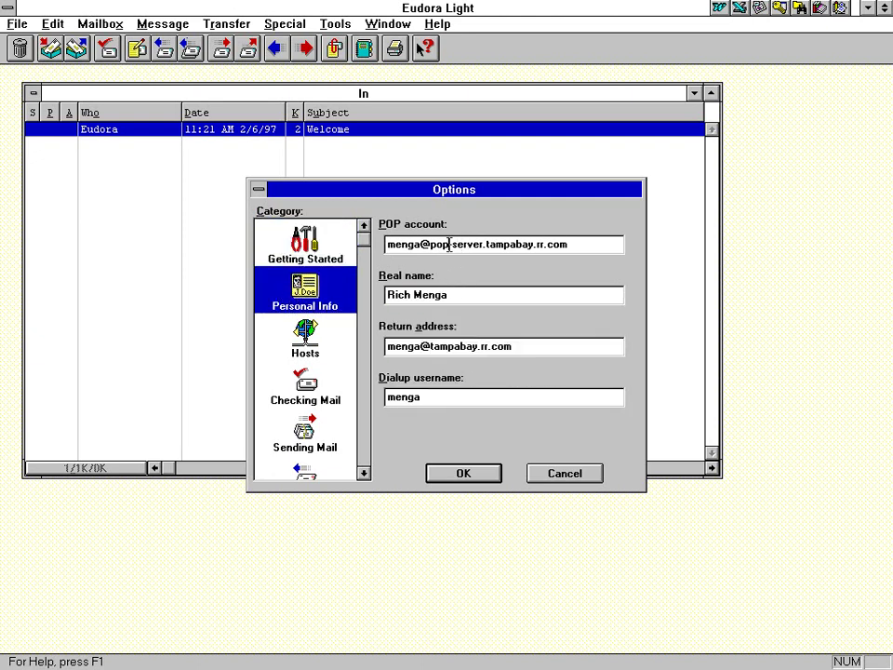
left_click_drag(402, 244, 570, 245)
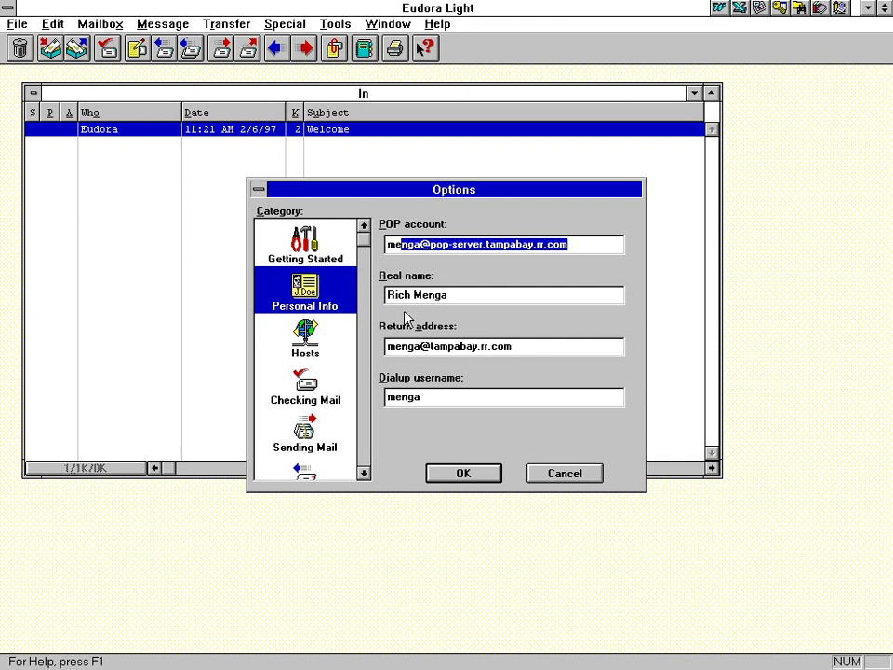
left_click_drag(514, 346, 351, 355)
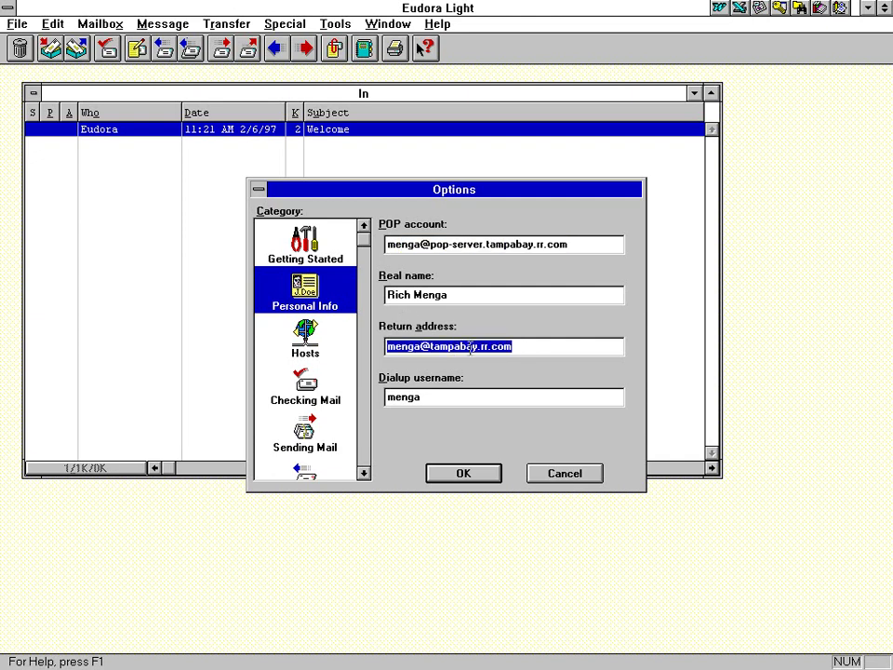
double_click(429, 395)
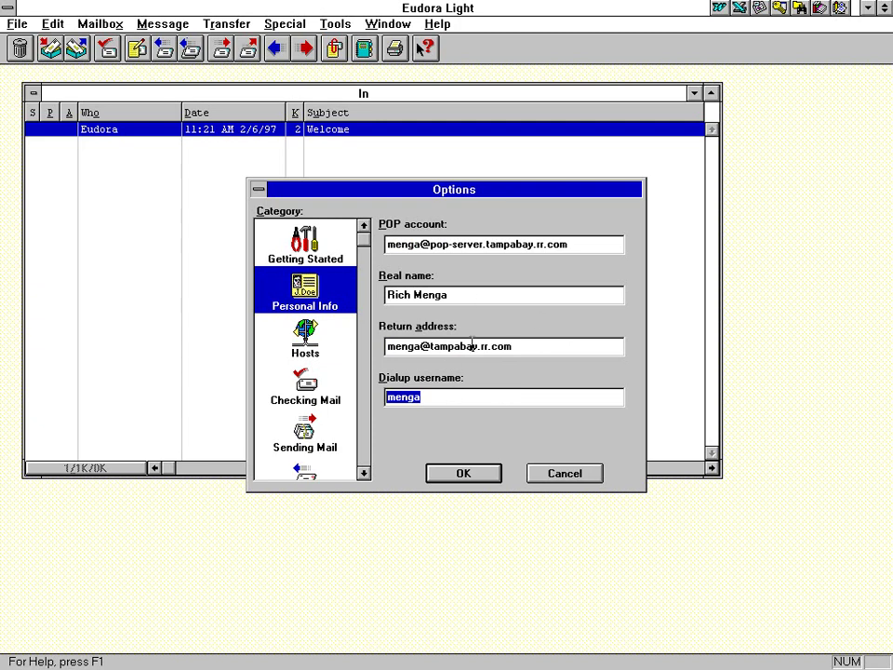
left_click(443, 400)
double_click(415, 398)
- Review the POP account and SMTP server entries in the Hosts options
left_click(313, 337)
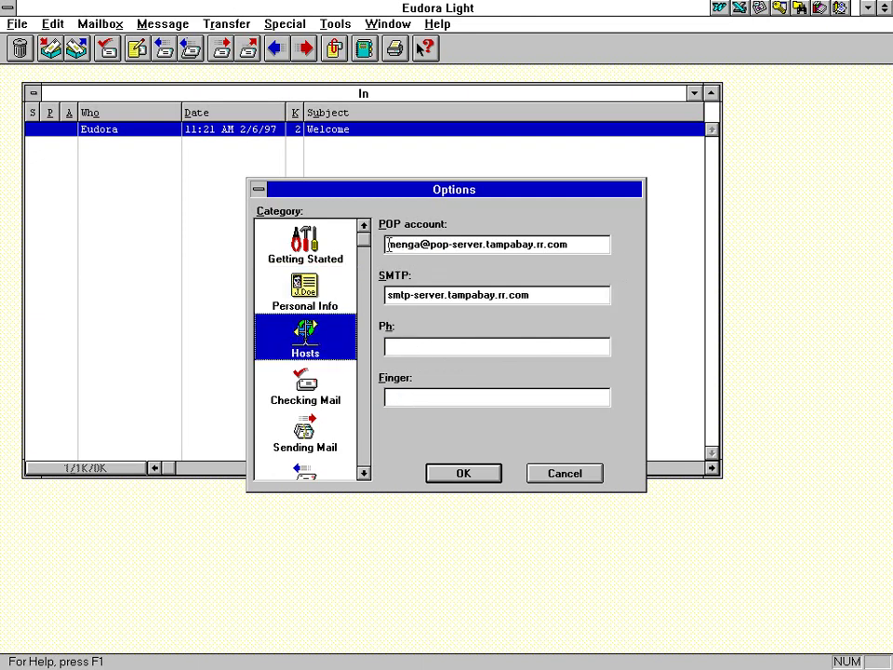
left_click_drag(387, 245, 559, 245)
left_click_drag(386, 295, 533, 295)
key("Tab")
key("Tab")
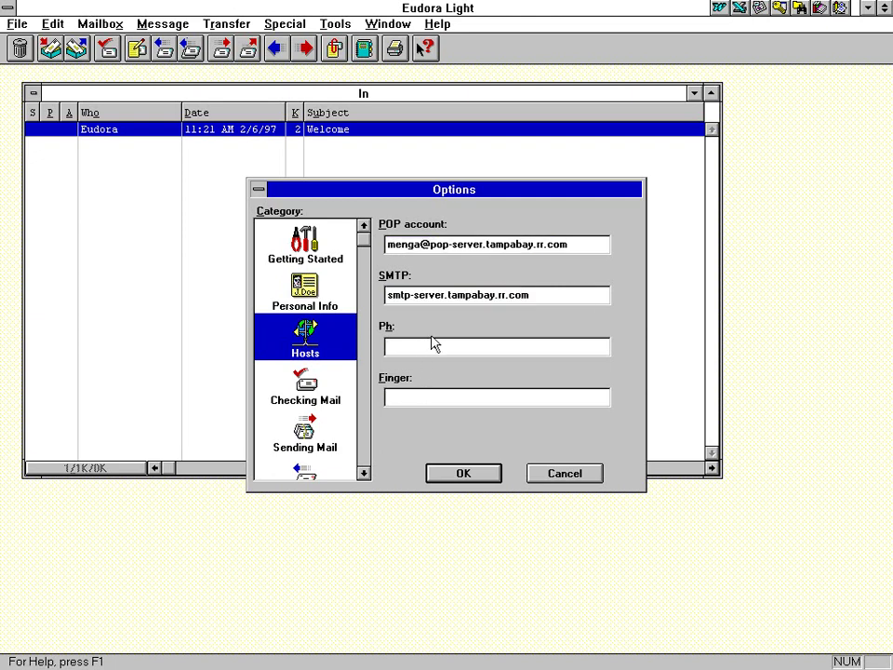
- Examine the POP account, mail check interval and message size limit in the Checking Mail options
left_click(289, 384)
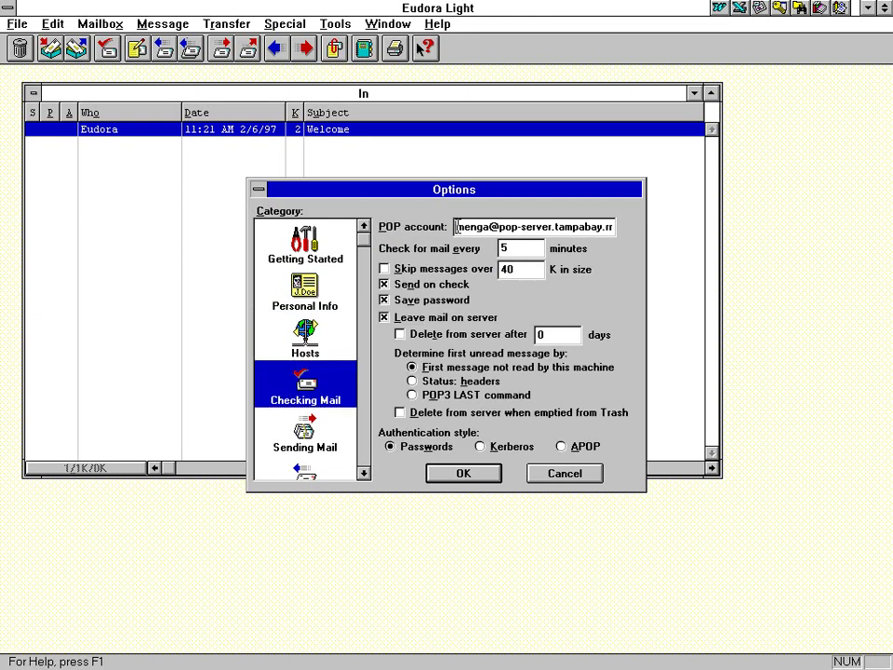
double_click(462, 226)
type("a")
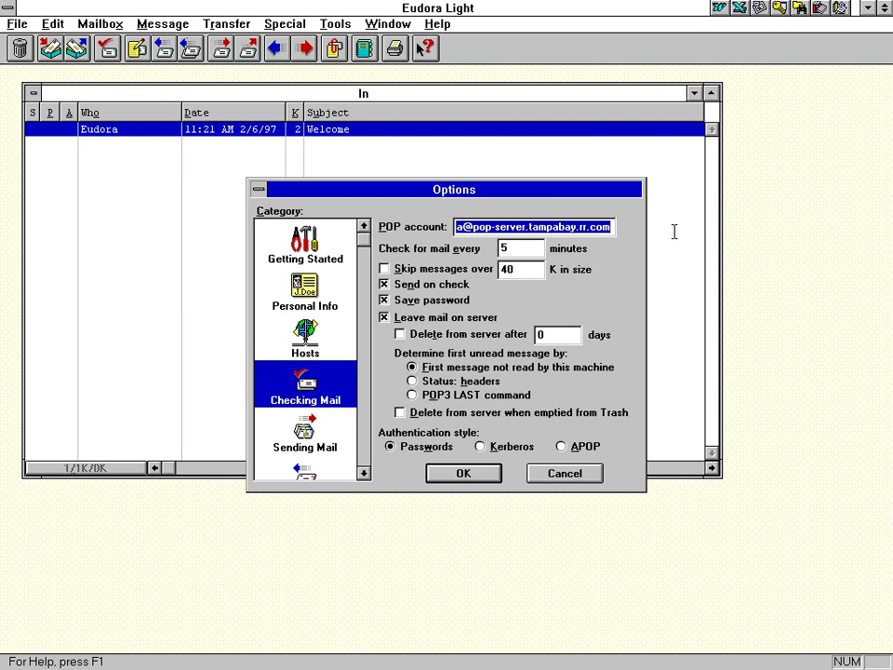
double_click(466, 227)
left_click(468, 226)
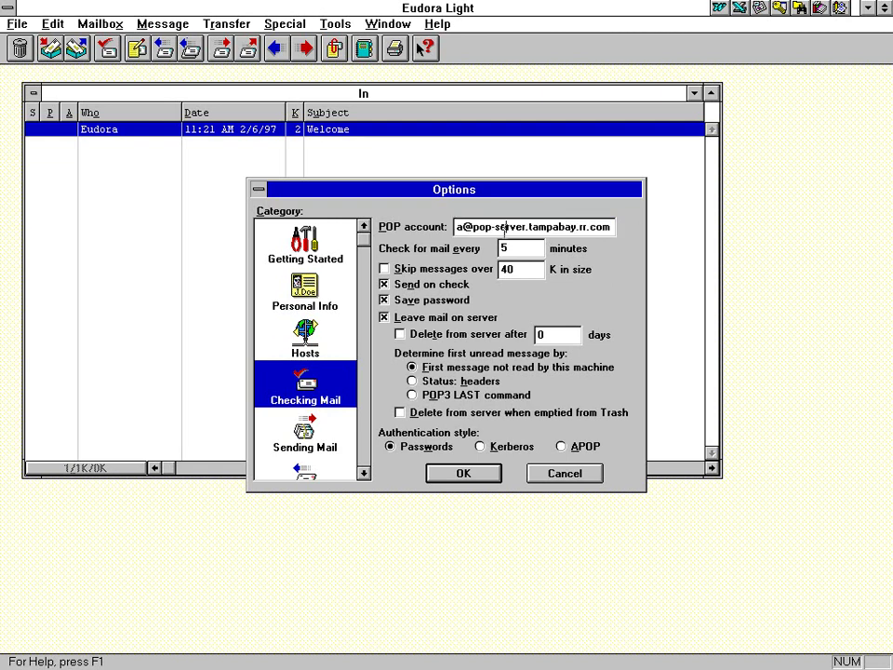
left_click_drag(478, 227, 619, 227)
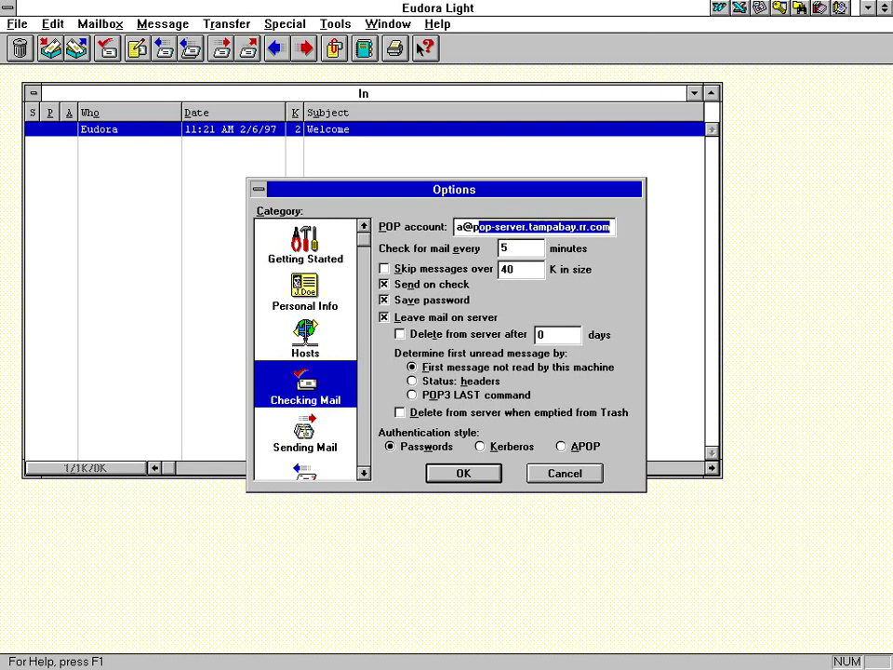
left_click(517, 246)
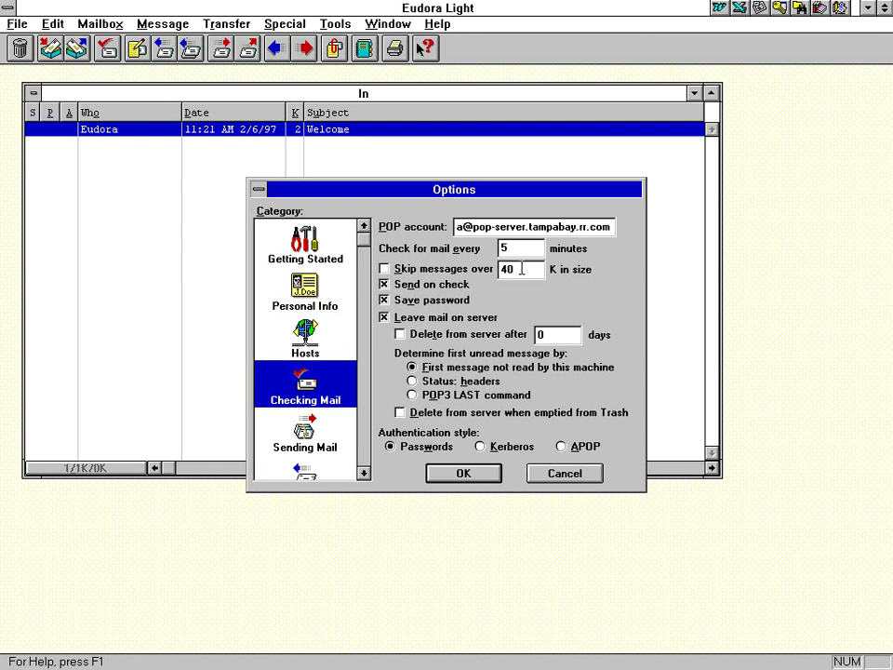
left_click_drag(522, 269, 379, 271)
double_click(512, 269)
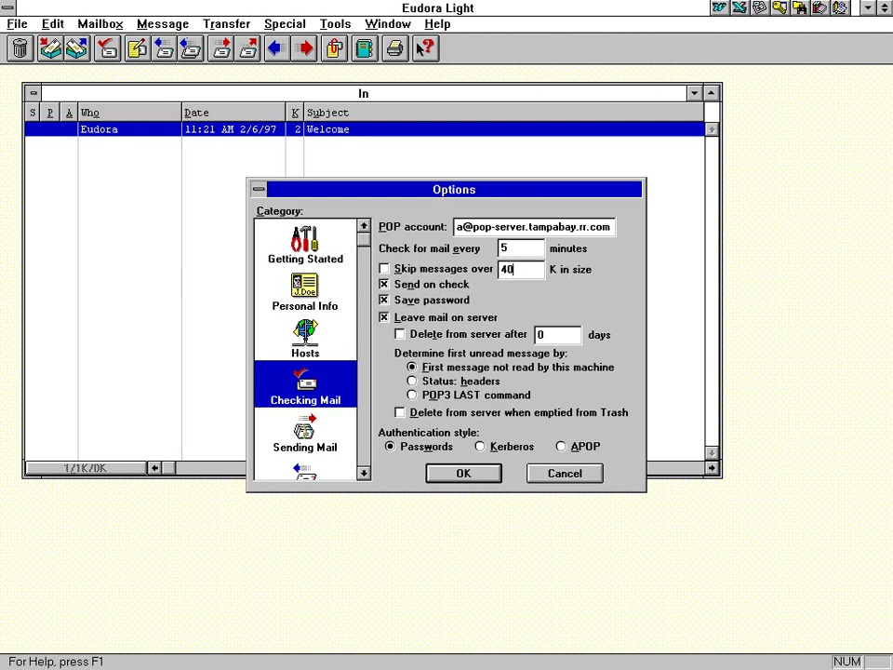
left_click(537, 269)
- Review the return address and SMTP server in the Sending Mail options
left_click(300, 437)
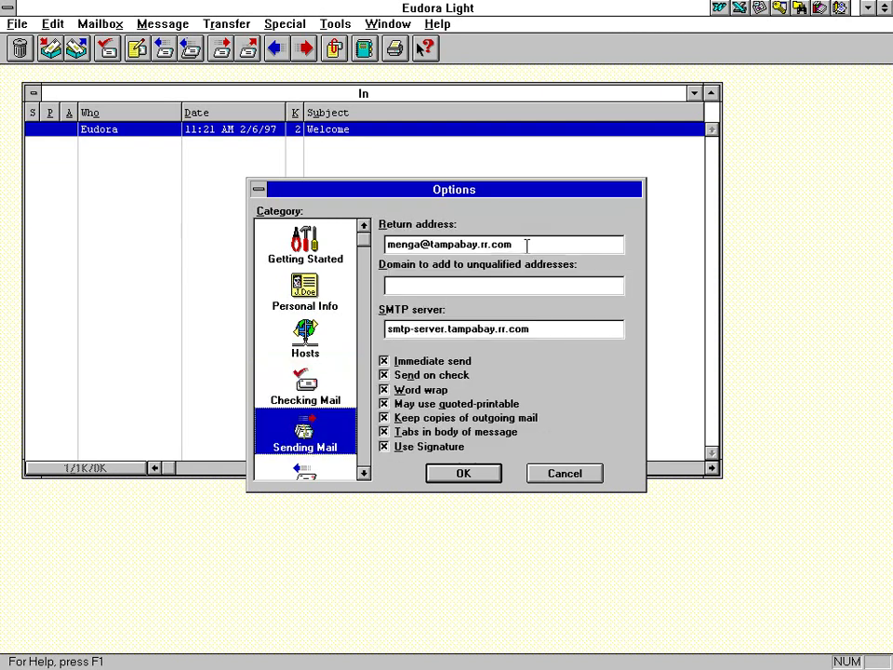
double_click(457, 245)
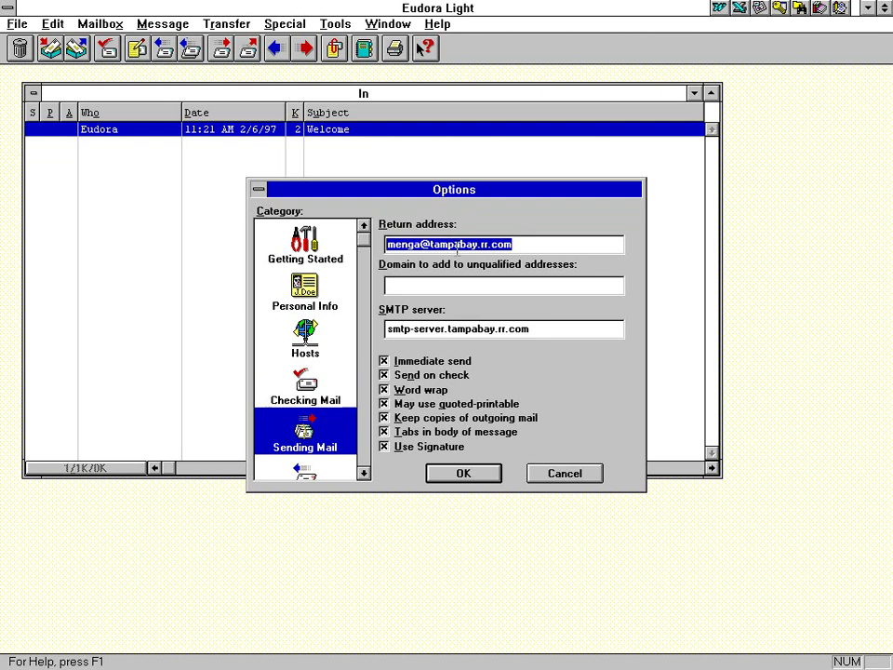
left_click(392, 242)
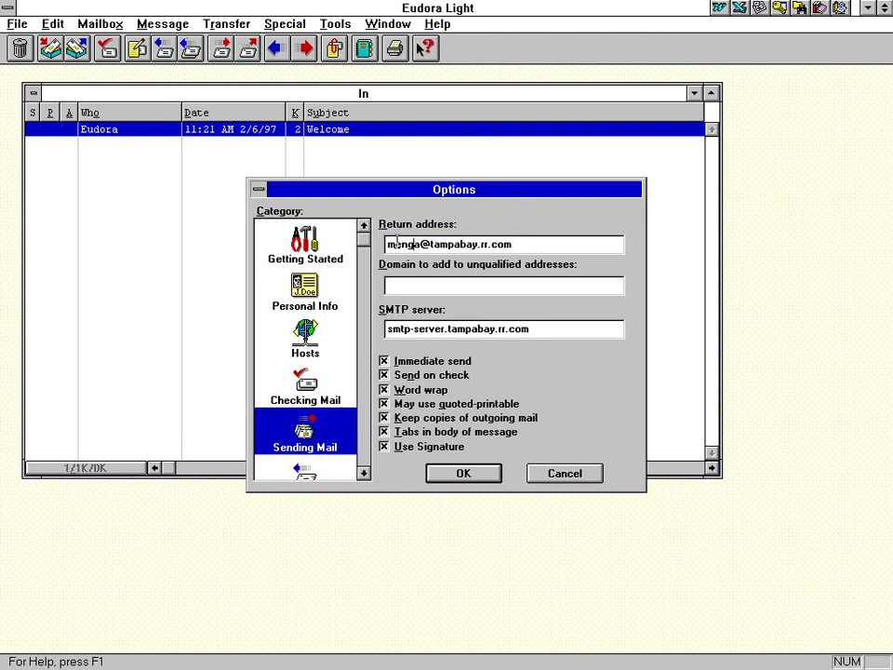
left_click_drag(550, 243, 385, 243)
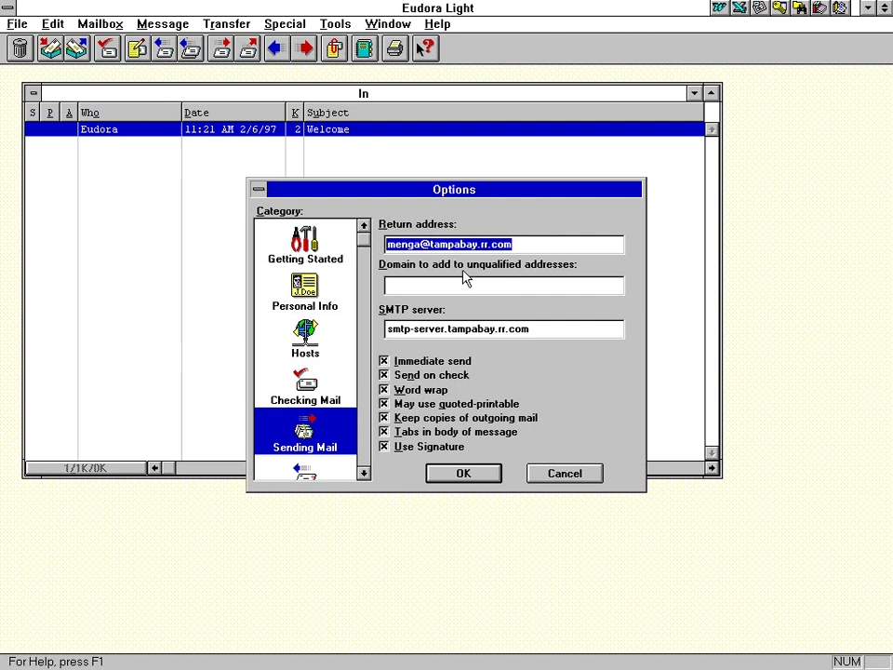
left_click_drag(535, 328, 386, 328)
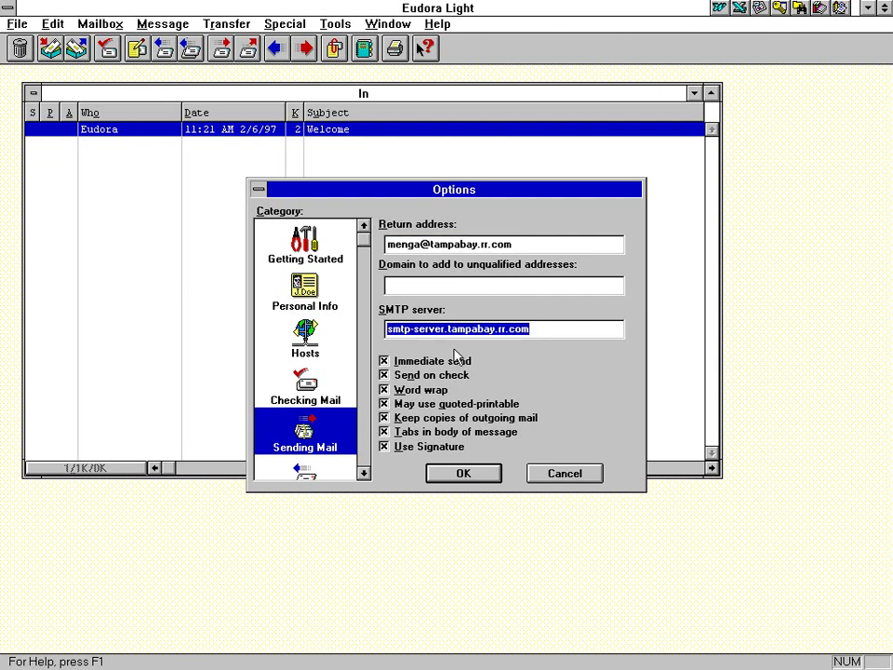
- Look through the Replying, Attachments, and Fonts & Display options
left_click(363, 474)
left_click(363, 475)
left_click(331, 285)
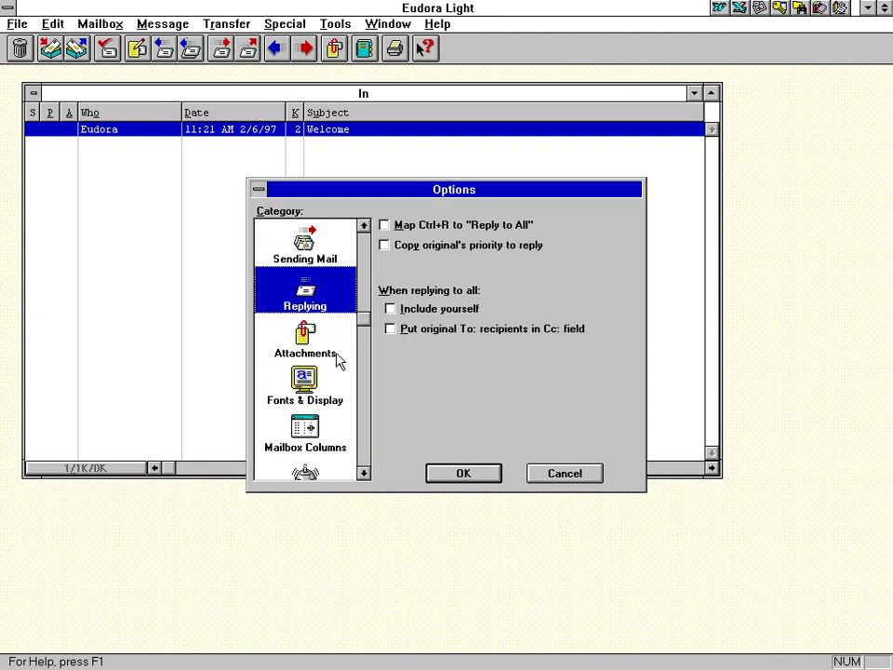
left_click(307, 340)
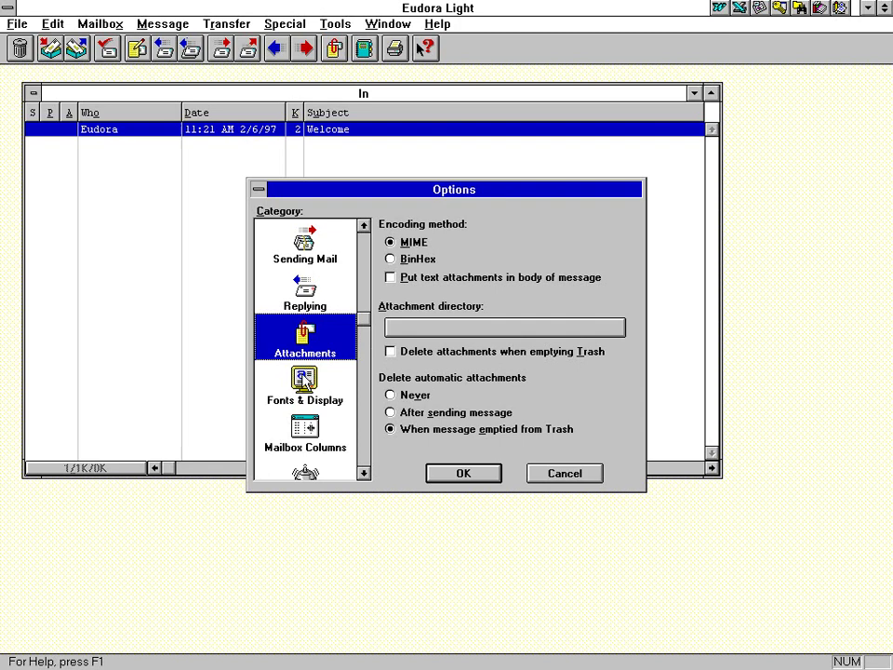
left_click(328, 391)
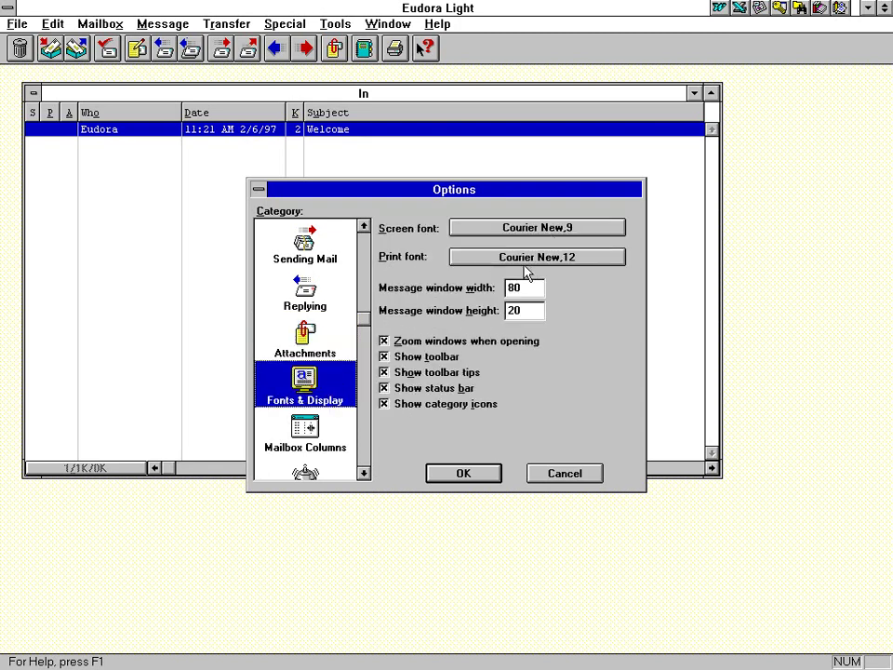
- Look through the Mailbox Columns, Getting Attention and Extra Warnings options
left_click(363, 473)
left_click(363, 473)
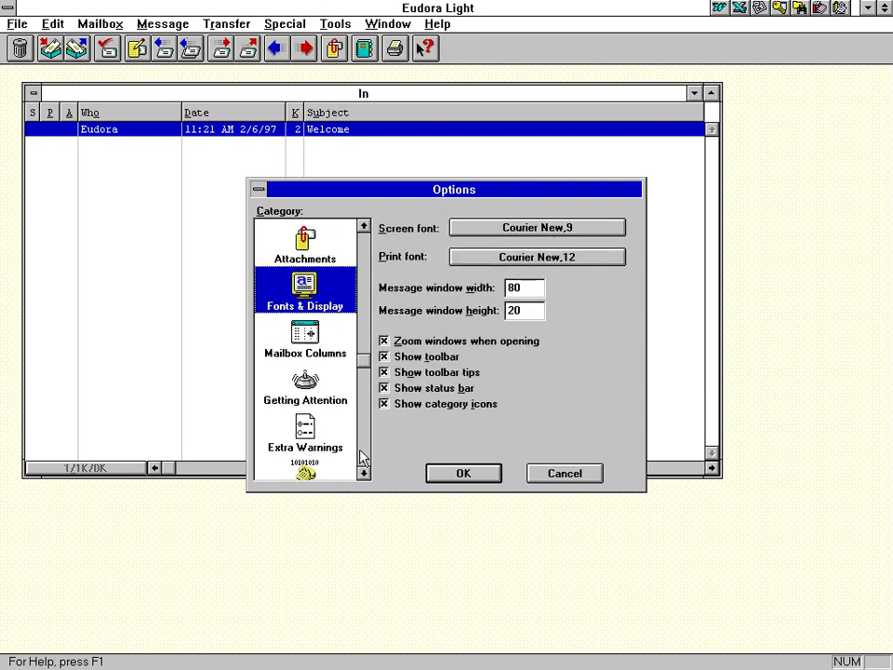
left_click(316, 337)
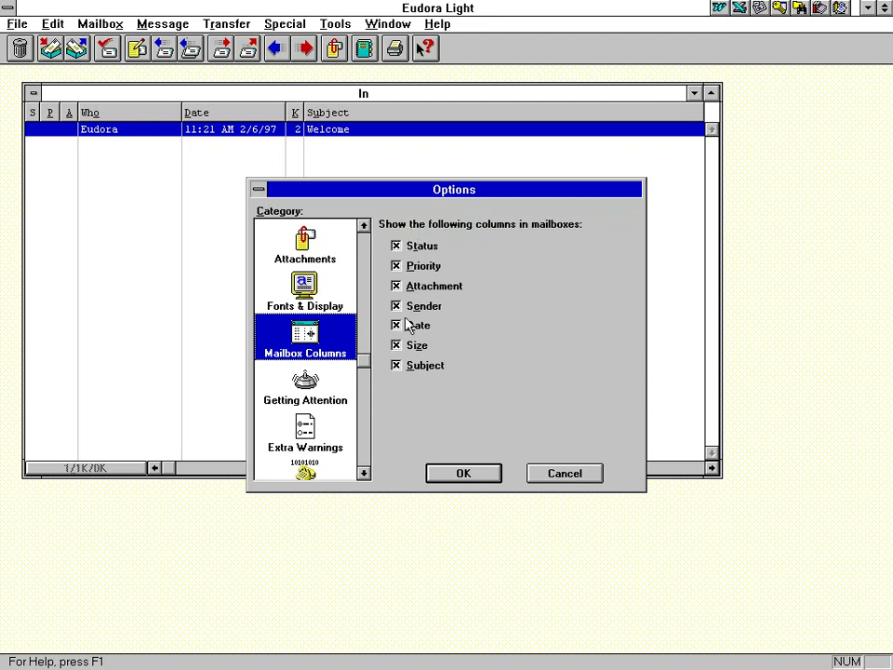
left_click(312, 395)
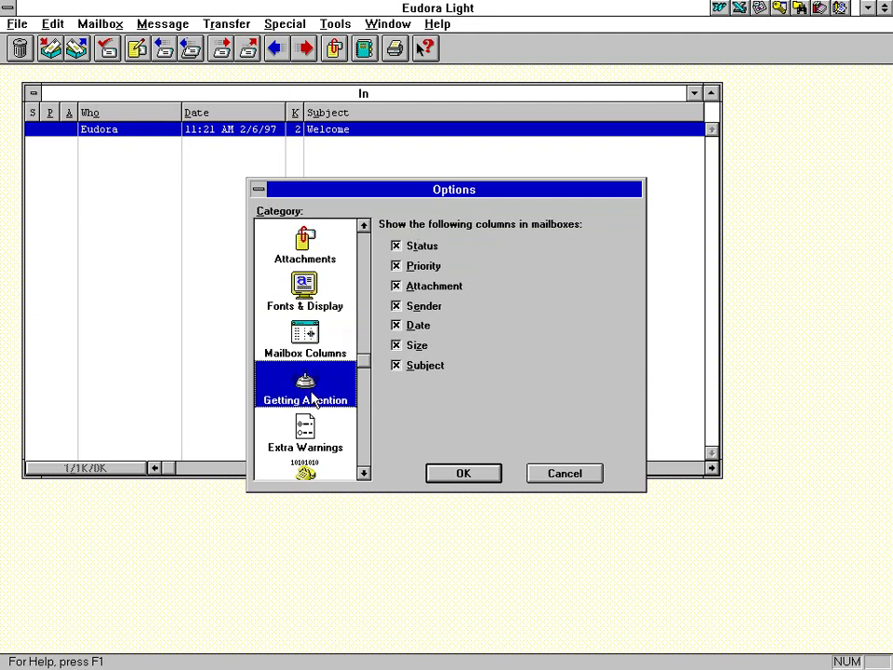
left_click(342, 452)
- Examine the Dialup options, including the available flow control choices
left_click(364, 472)
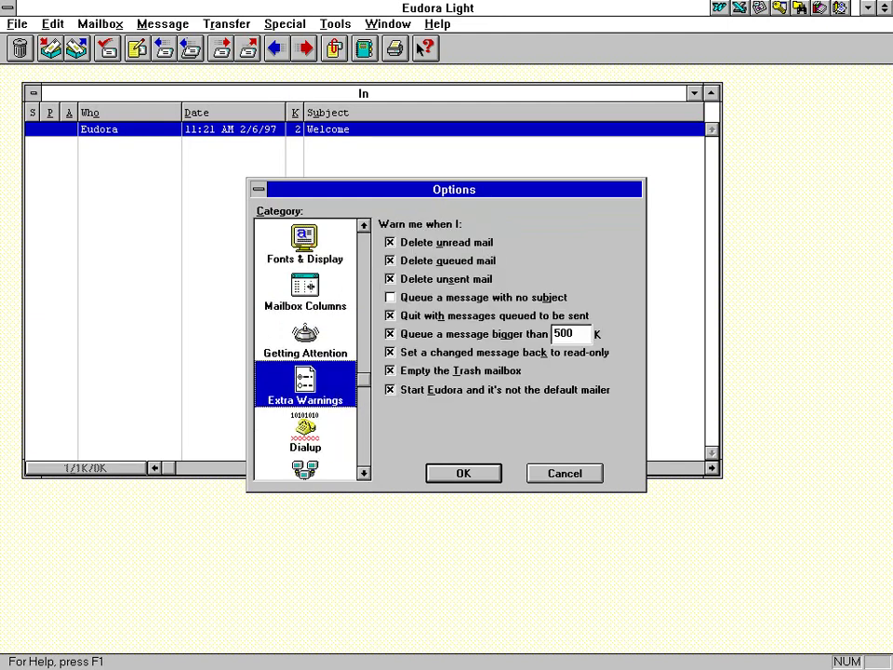
left_click(363, 472)
left_click(364, 472)
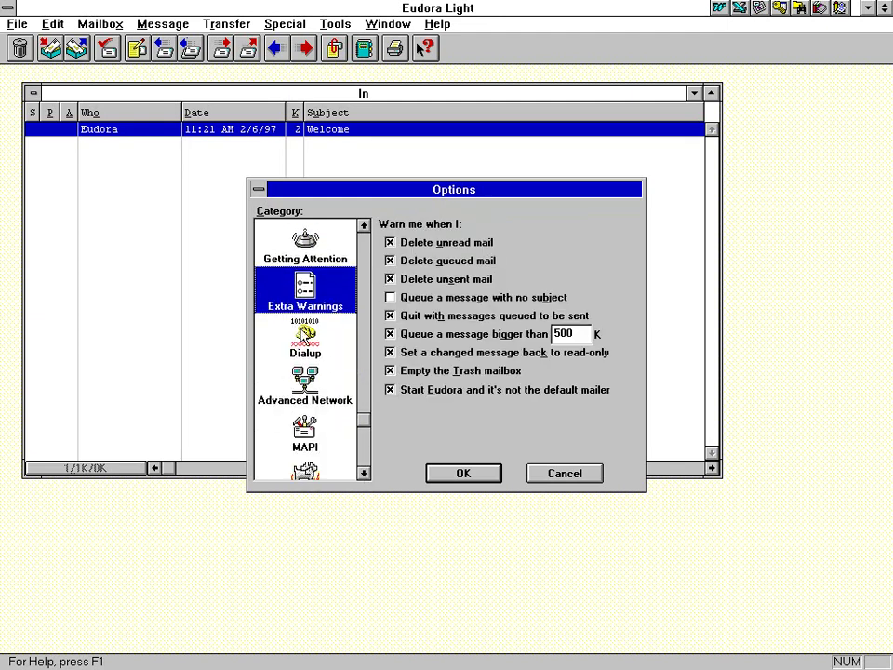
left_click(305, 337)
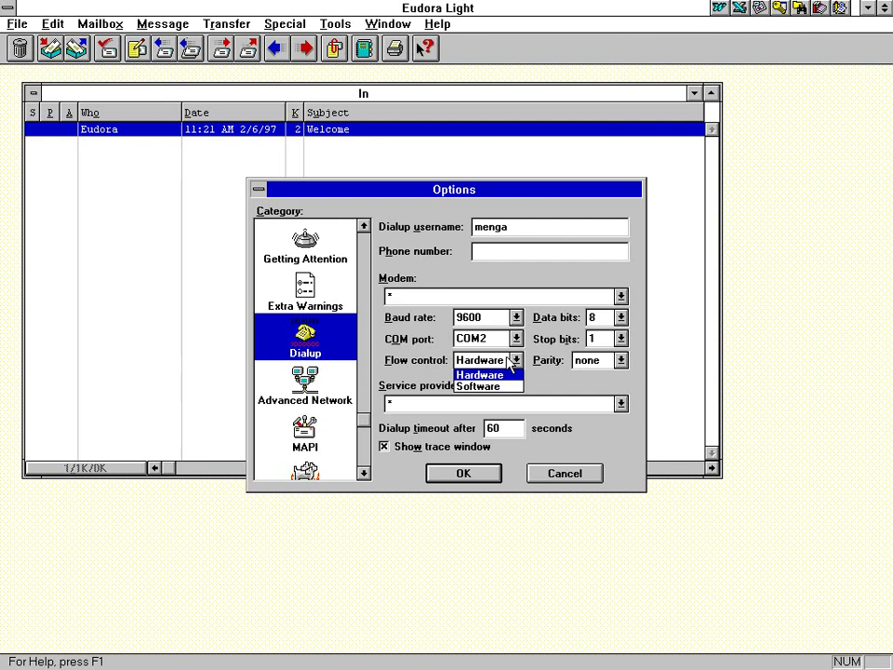
left_click(508, 363)
left_click(497, 365)
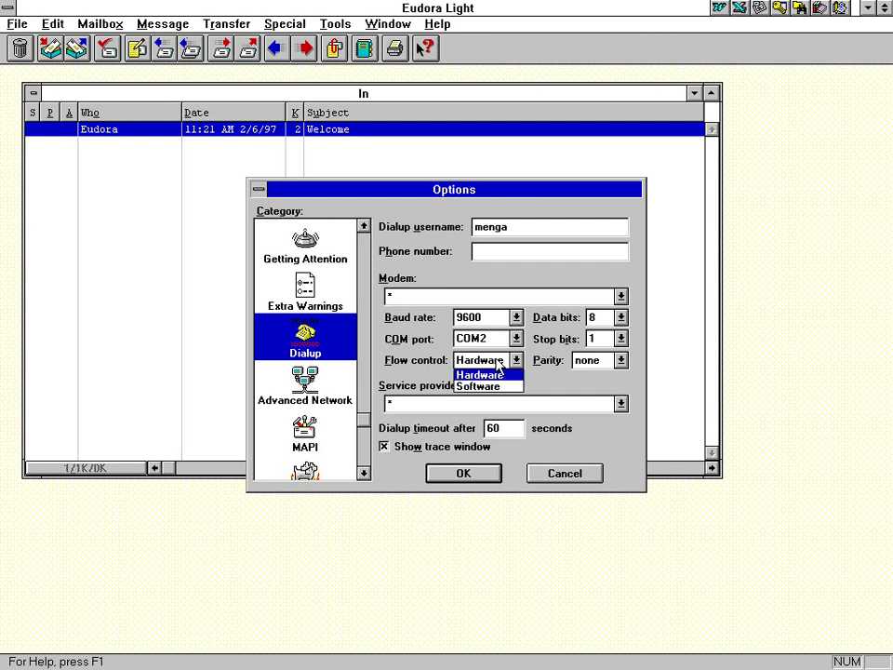
left_click(412, 367)
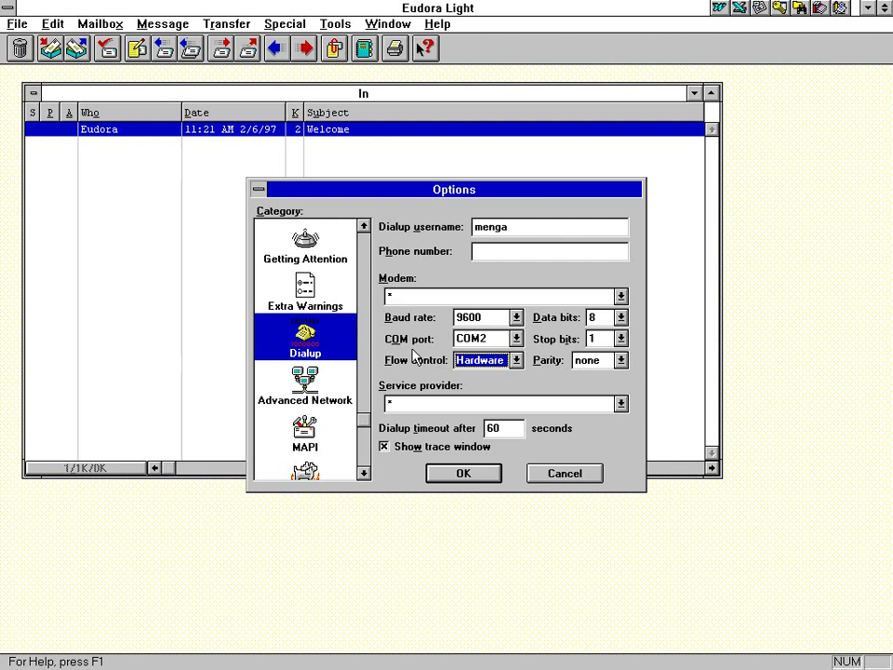
- Browse the full list of service providers in the Dialup options, keeping the * entry selected
left_click(433, 410)
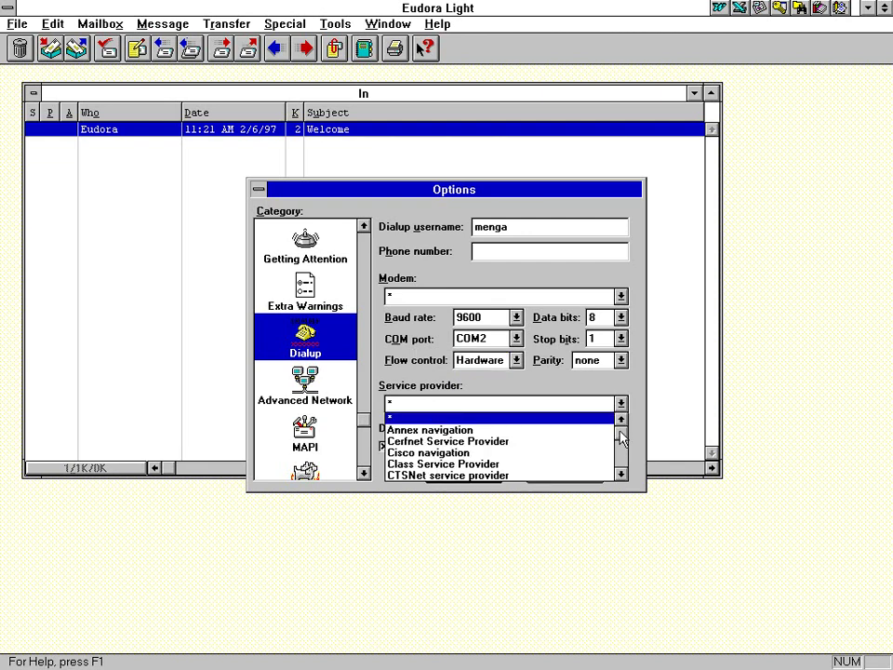
left_click_drag(616, 445, 621, 465)
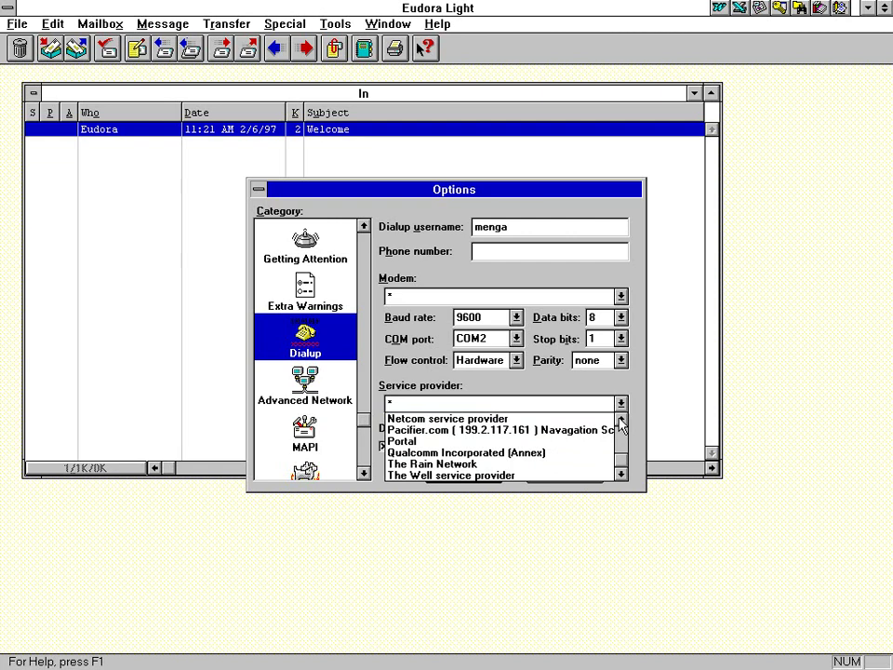
left_click(621, 424)
left_click(622, 423)
left_click(621, 423)
left_click(622, 423)
left_click(622, 423)
left_click(622, 423)
left_click(621, 423)
left_click(622, 423)
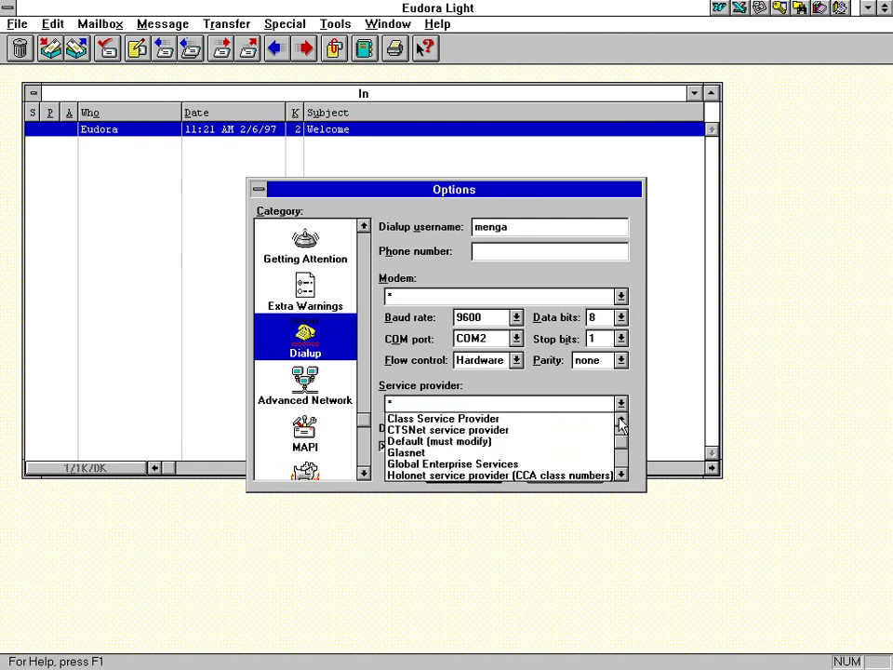
left_click(622, 423)
left_click(622, 423)
left_click(622, 423)
left_click(621, 423)
left_click_drag(622, 430, 620, 471)
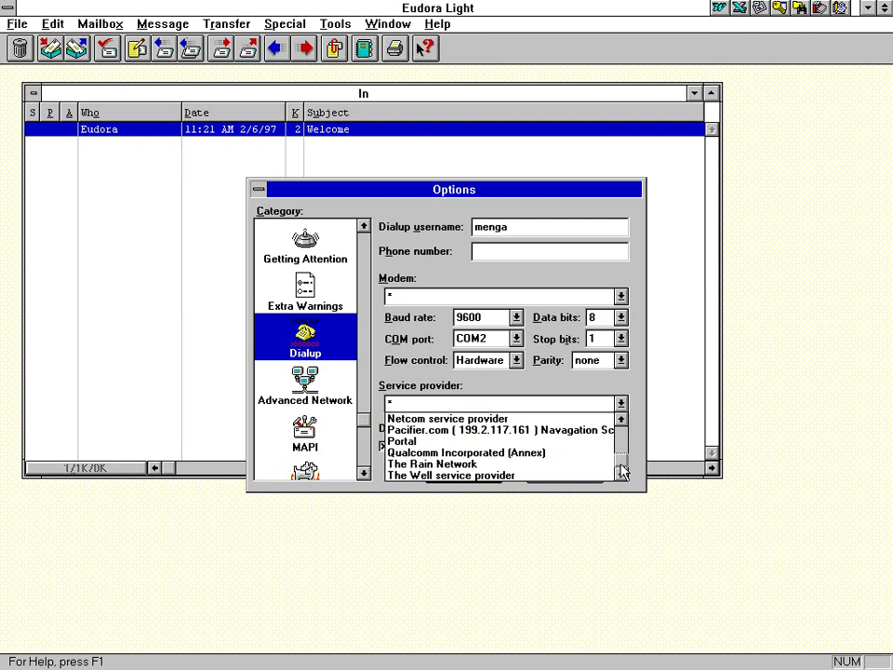
key("Home")
left_click(639, 410)
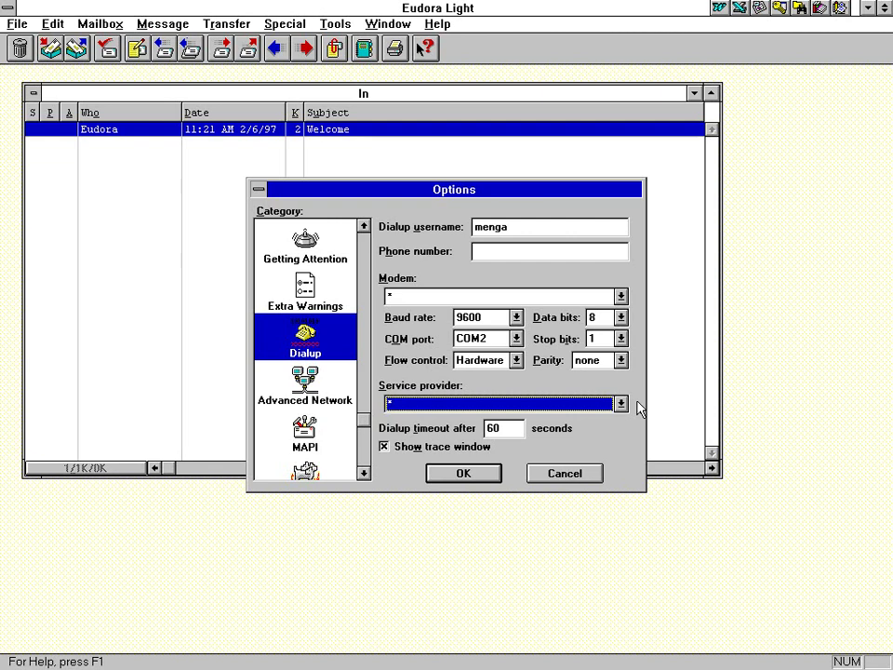
- Look through the Advanced Network, MAPI, Kerberos and Miscellaneous options
left_click(311, 398)
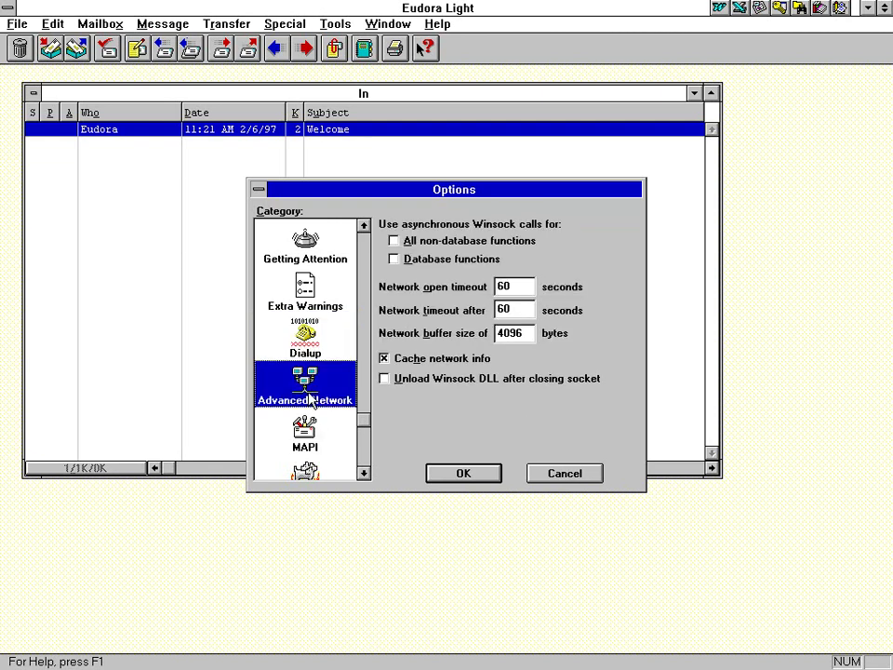
left_click(321, 442)
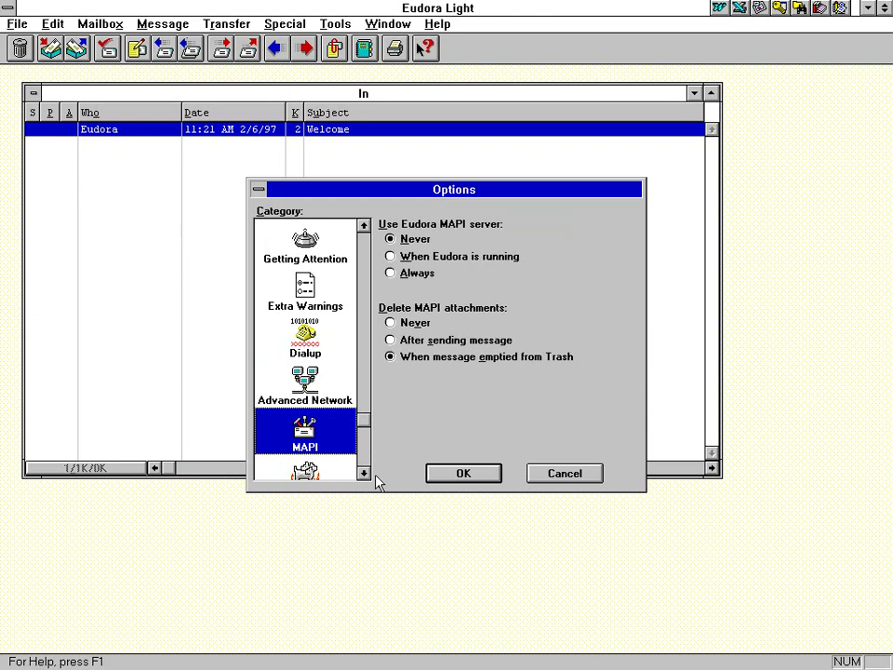
left_click(364, 474)
left_click(363, 474)
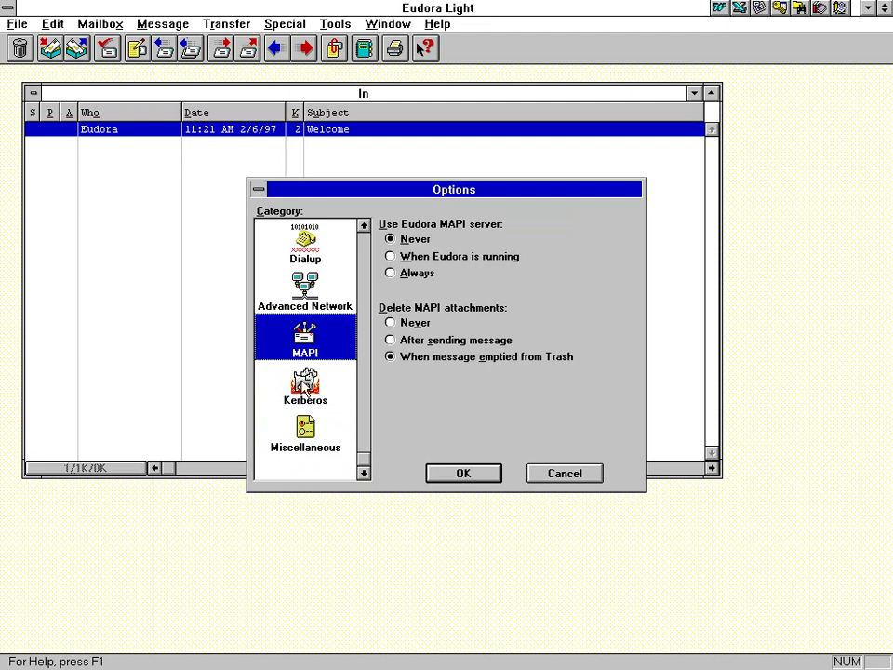
left_click(315, 410)
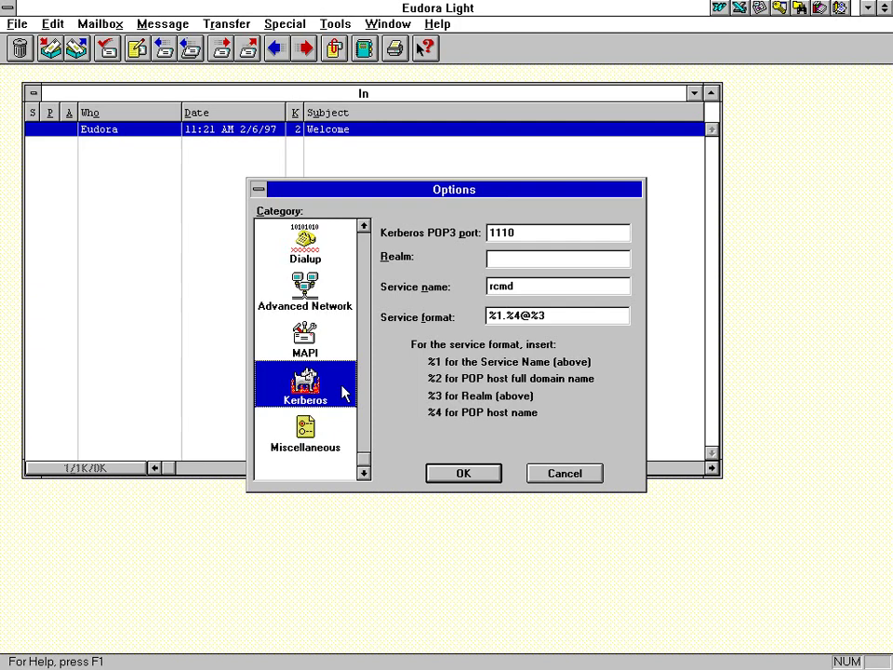
left_click(331, 444)
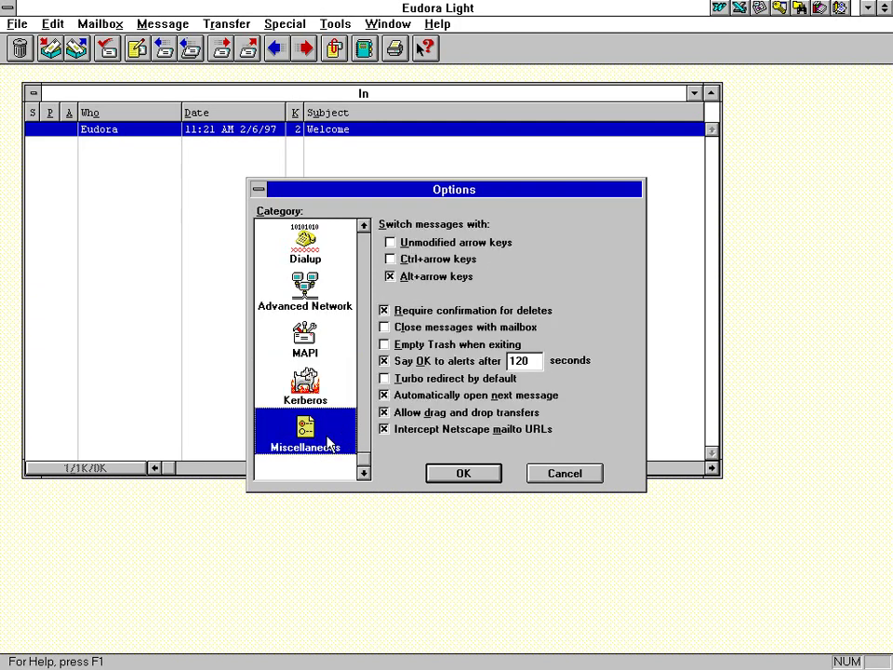
- Accept the options and choose never to register Eudora Light
left_click(366, 243)
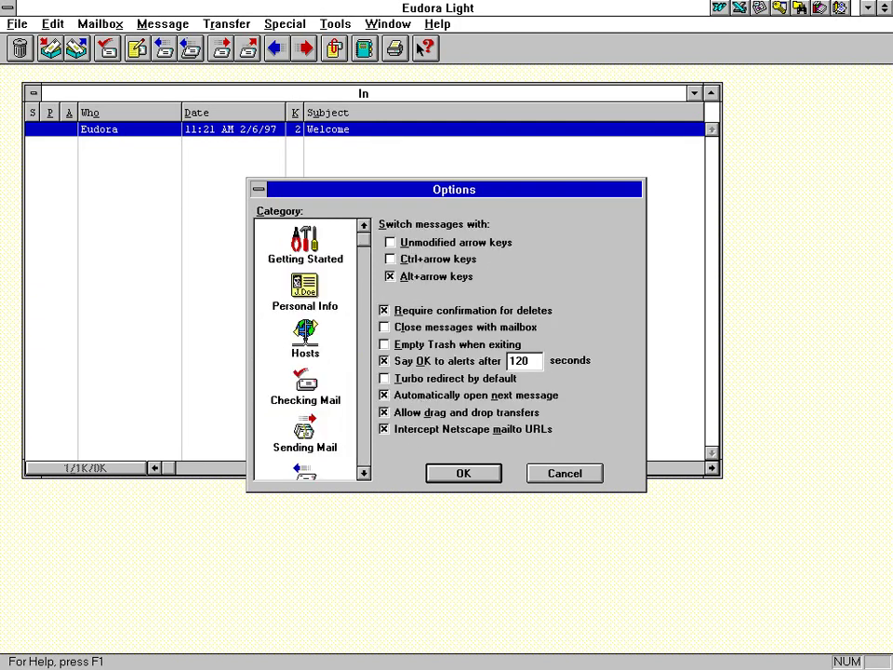
left_click(463, 474)
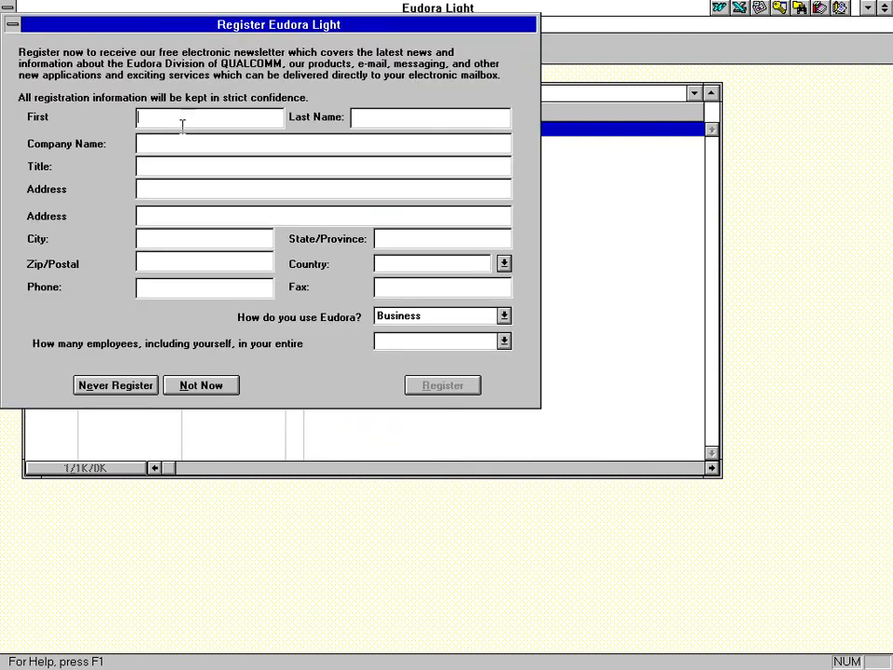
left_click(114, 387)
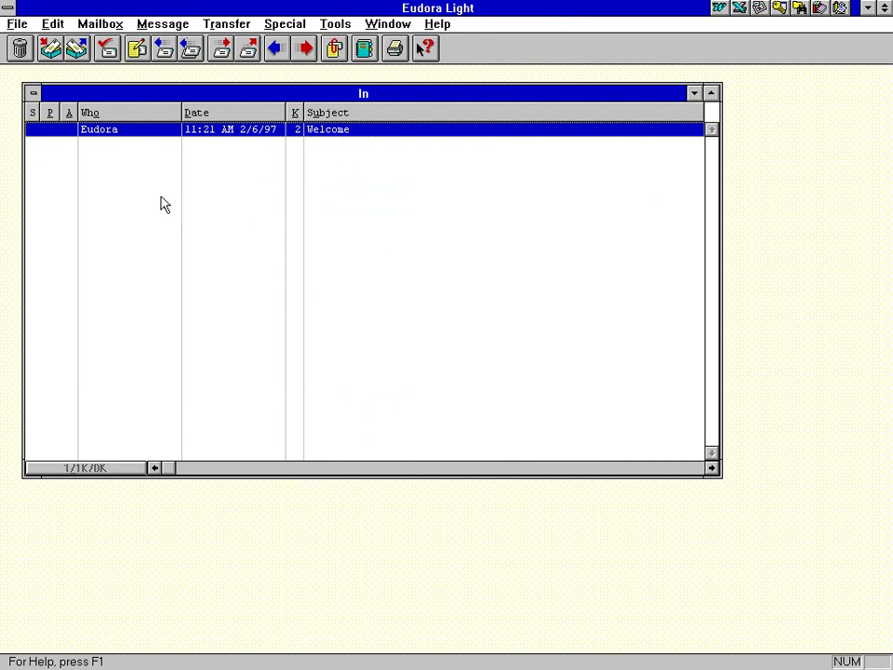
- Open the Welcome message from Eudora in the In mailbox, read it and close it
double_click(155, 132)
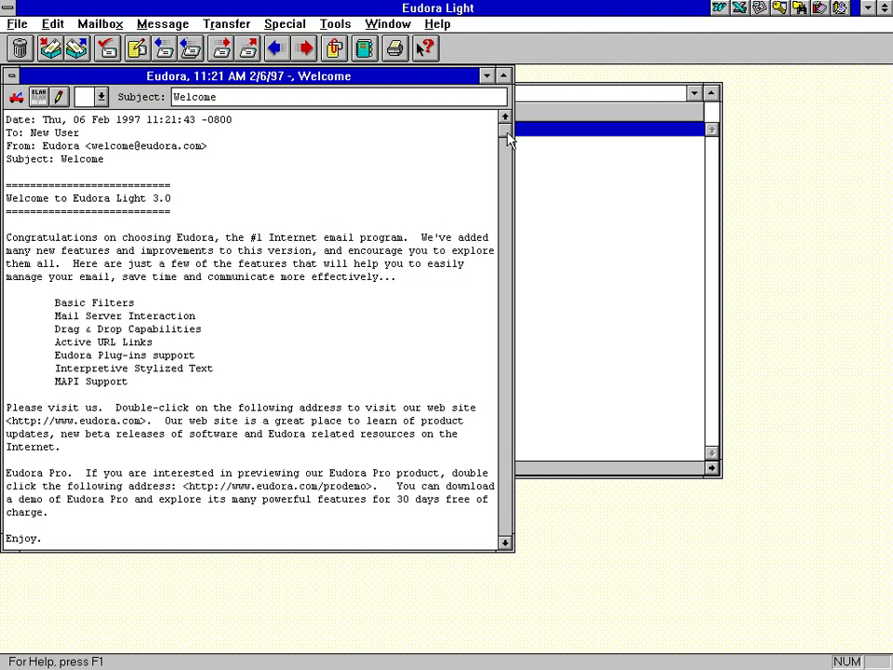
mouse_move(509, 138)
left_mouse_down()
mouse_move(509, 521)
mouse_move(503, 124)
left_mouse_up()
double_click(11, 77)
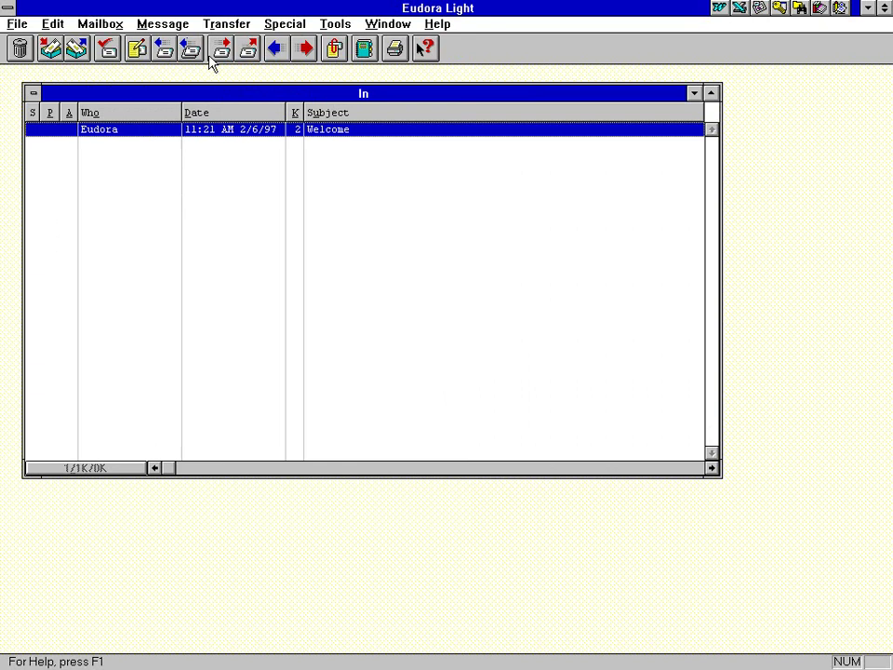
- Open the mailbox manager, move its window over the In mailbox, and create a top-level folder named stuff
left_click(284, 24)
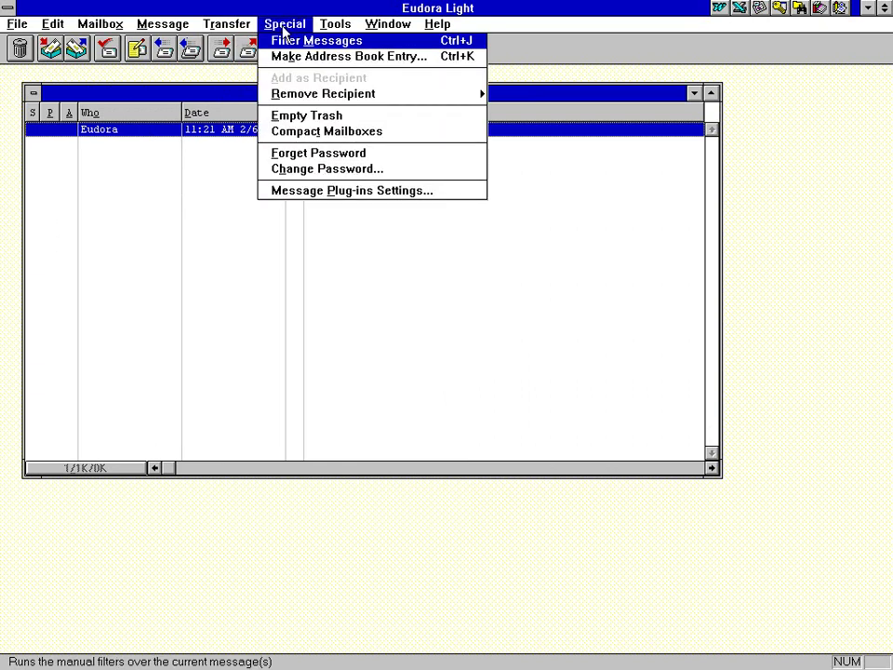
left_click(335, 24)
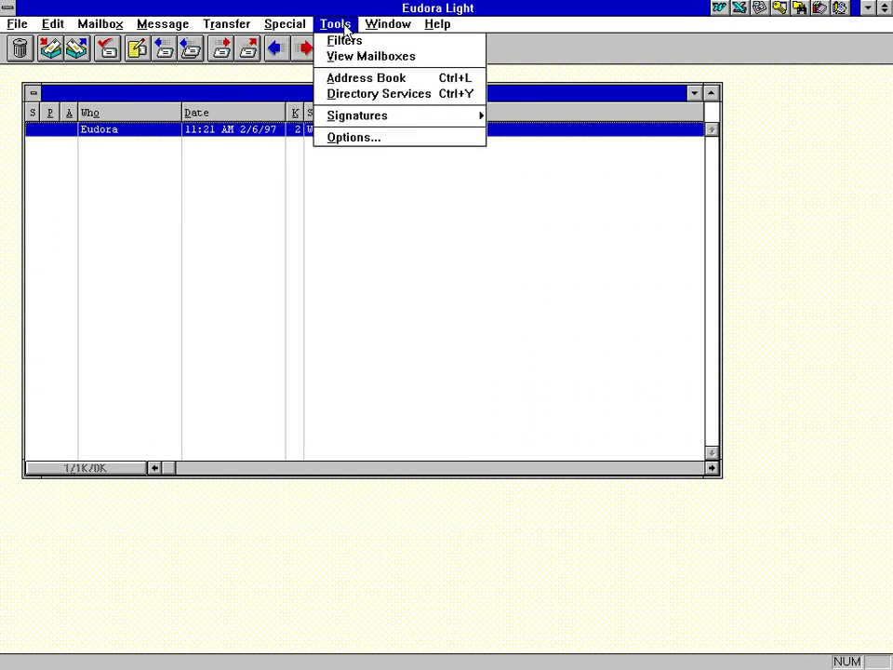
left_click(349, 57)
left_click_drag(311, 156, 390, 249)
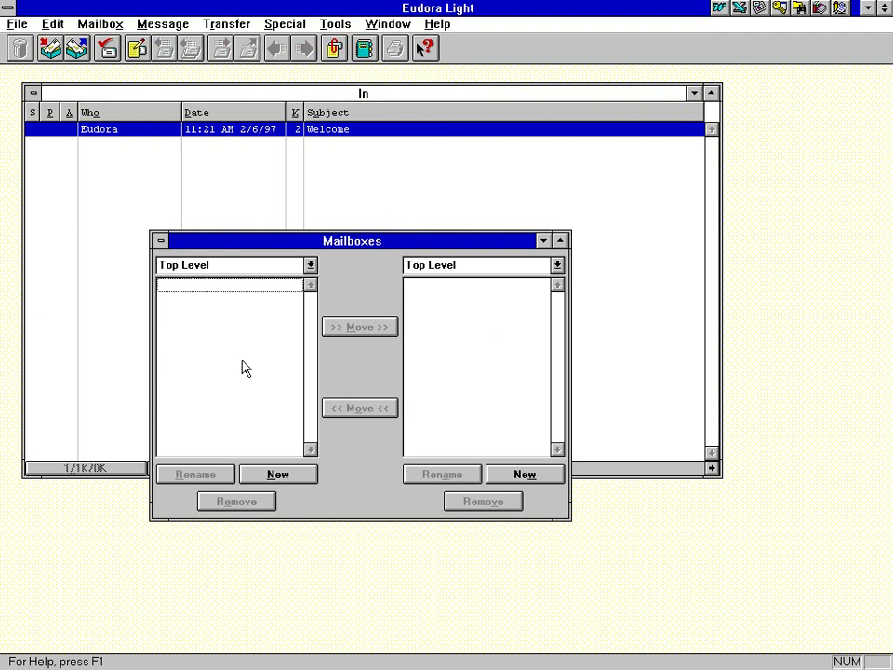
left_click(279, 475)
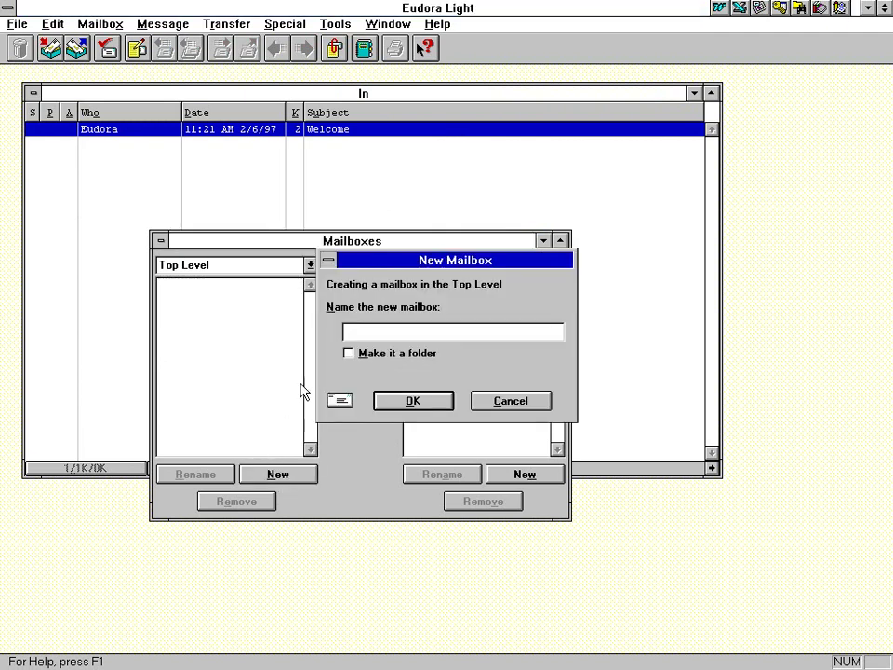
left_click(387, 362)
left_click(371, 330)
type("stuff")
left_click(421, 403)
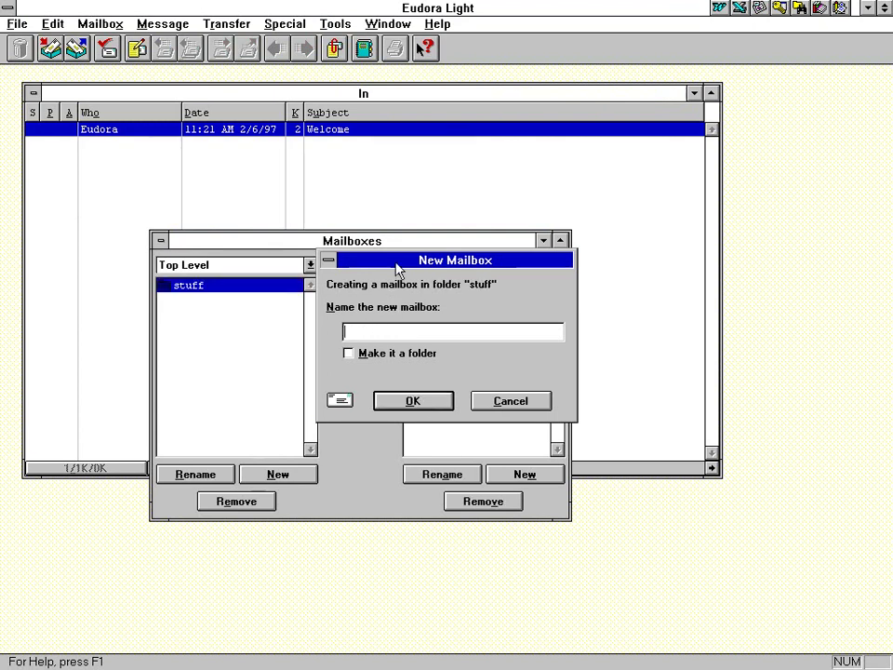
- Create a mailbox named stuff inside the stuff folder and close the mailbox manager
left_click_drag(406, 260, 393, 354)
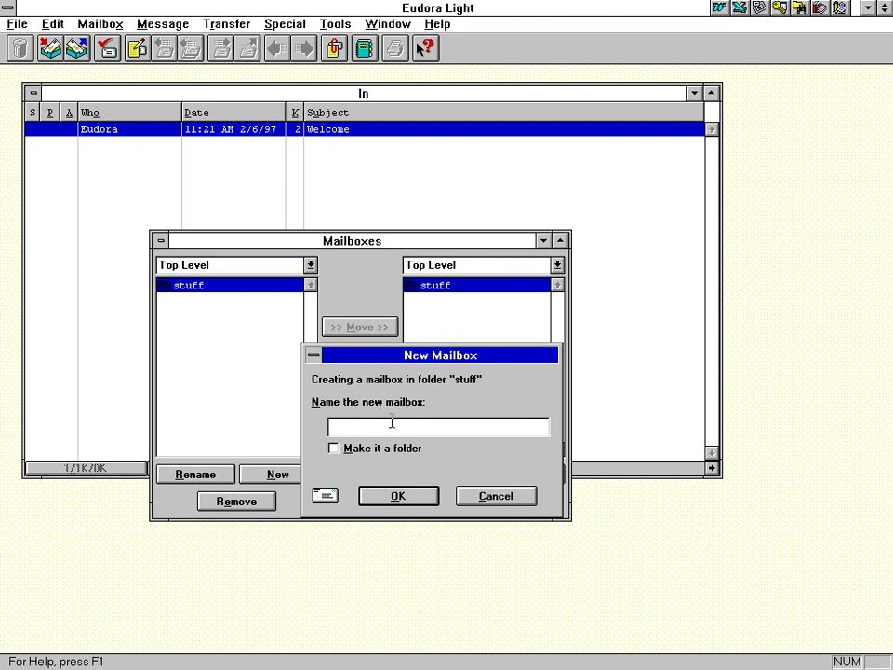
type("stuff")
left_click(396, 497)
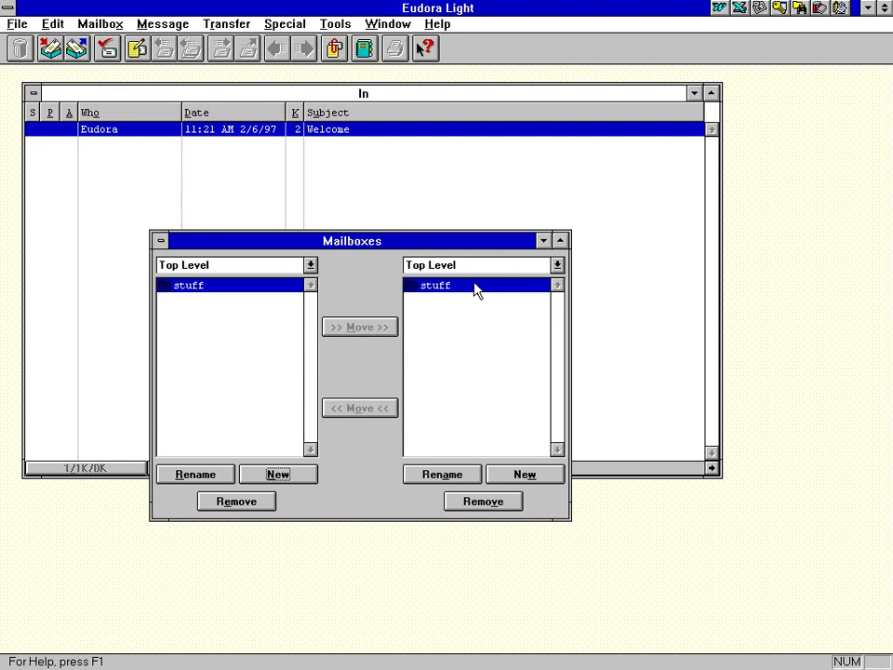
double_click(162, 244)
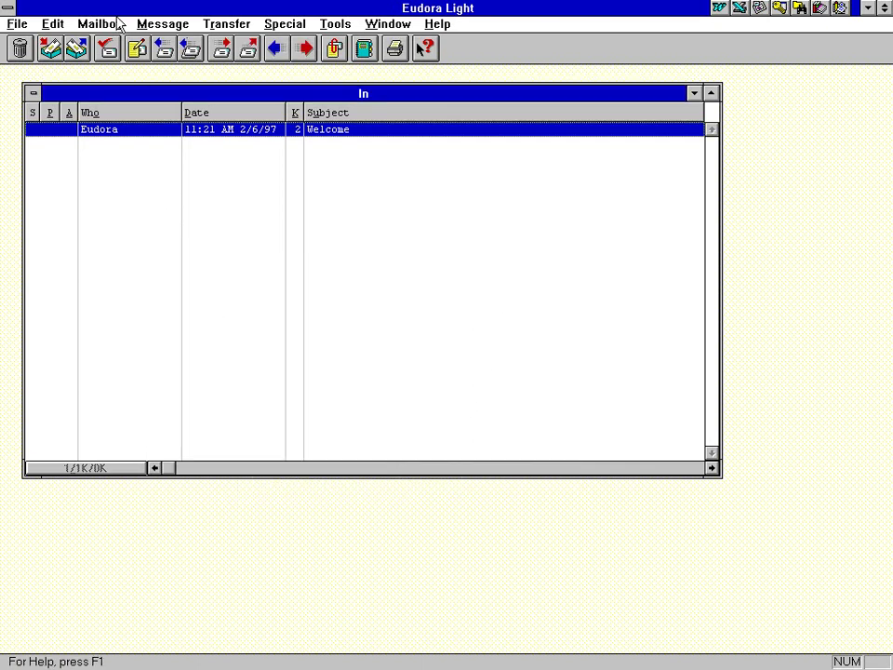
- Open the stuff mailbox from the stuff folder, look at it and close it
left_click(102, 25)
left_click(98, 111)
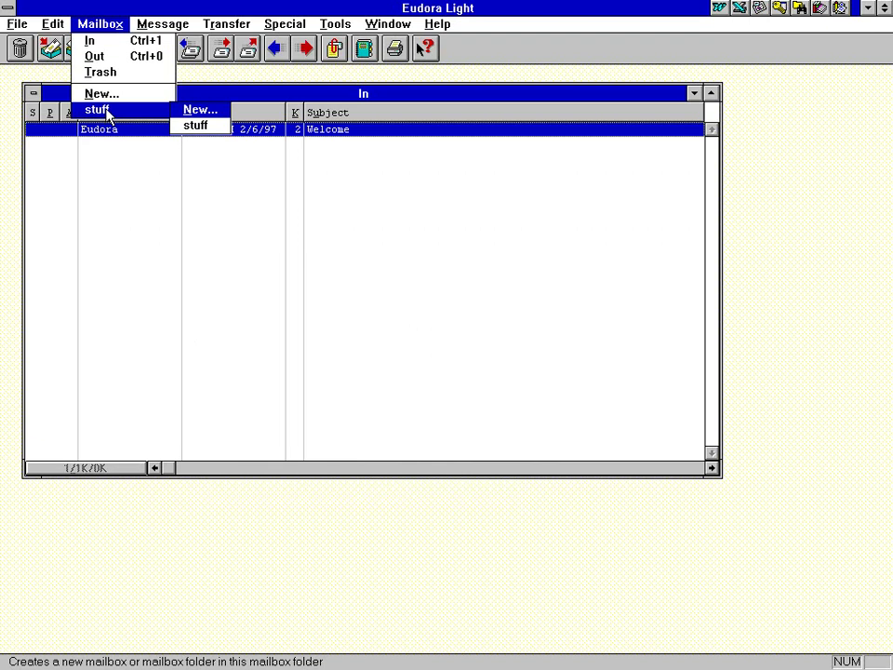
left_click(196, 124)
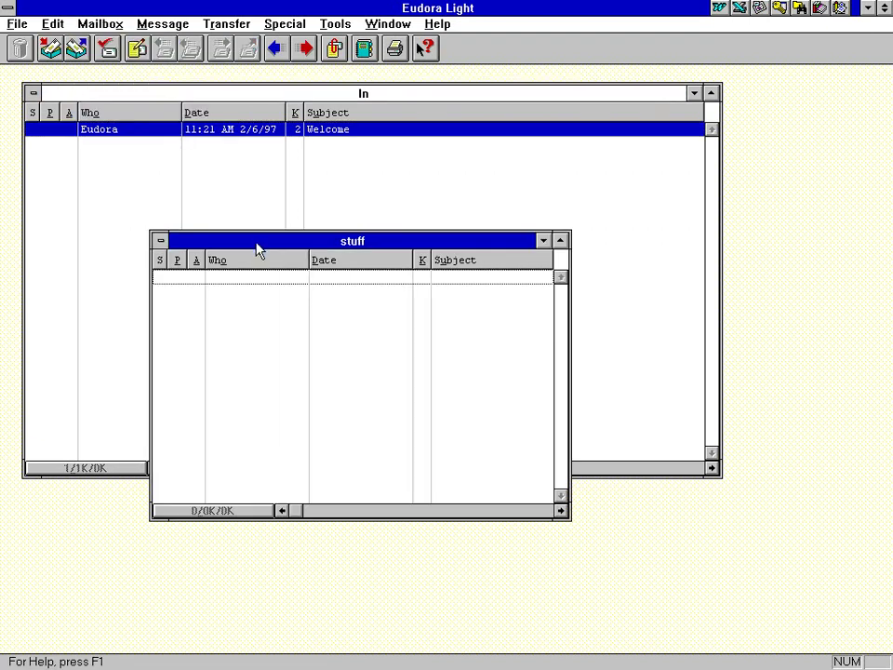
left_click_drag(259, 244, 203, 264)
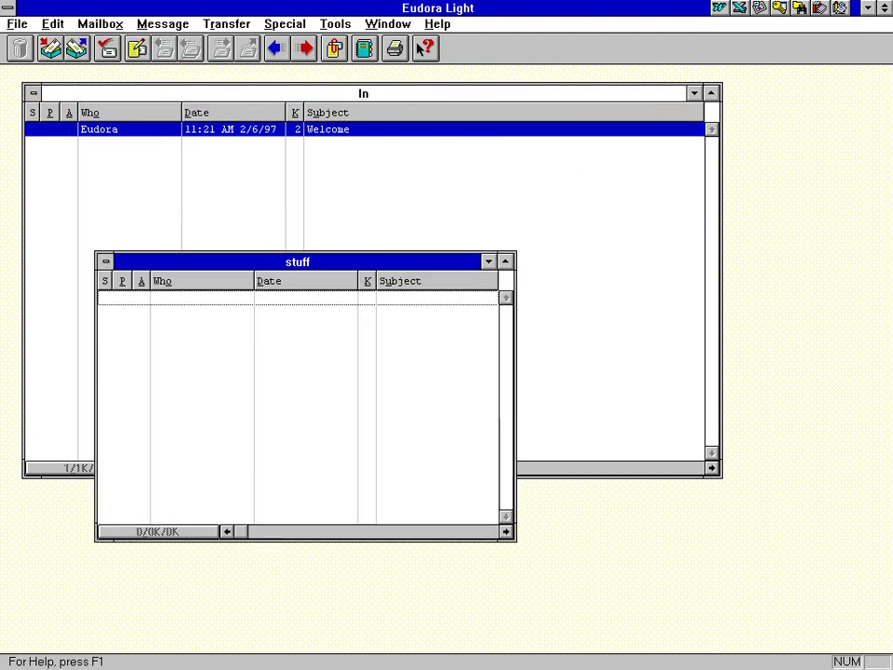
left_click(105, 265)
left_click(105, 266)
double_click(105, 265)
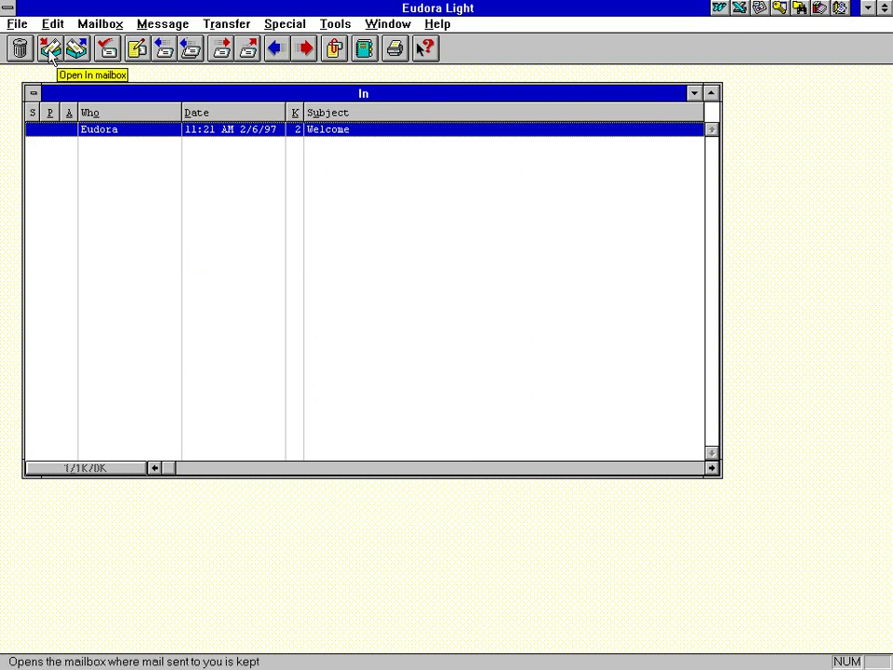
- Close and reopen the In mailbox, open the Out mailbox offset from it, and bring In to the front
double_click(31, 93)
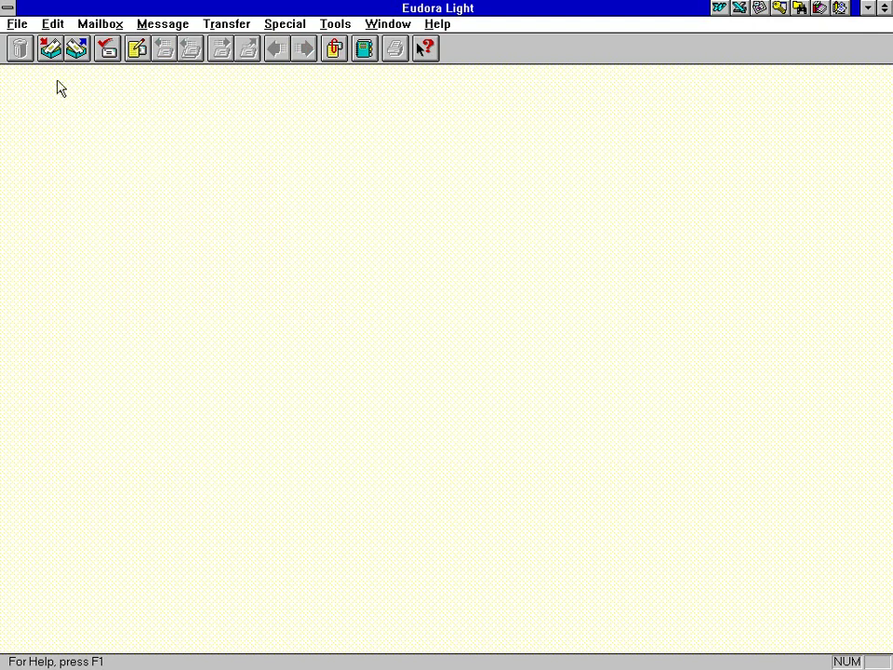
left_click(49, 50)
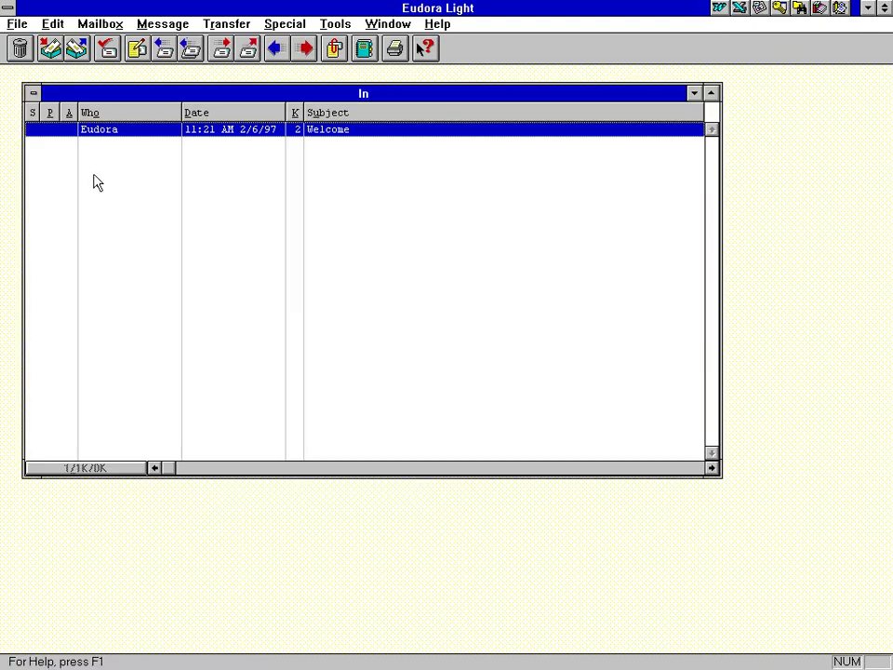
left_click(79, 51)
left_click_drag(154, 80, 313, 191)
left_click(155, 94)
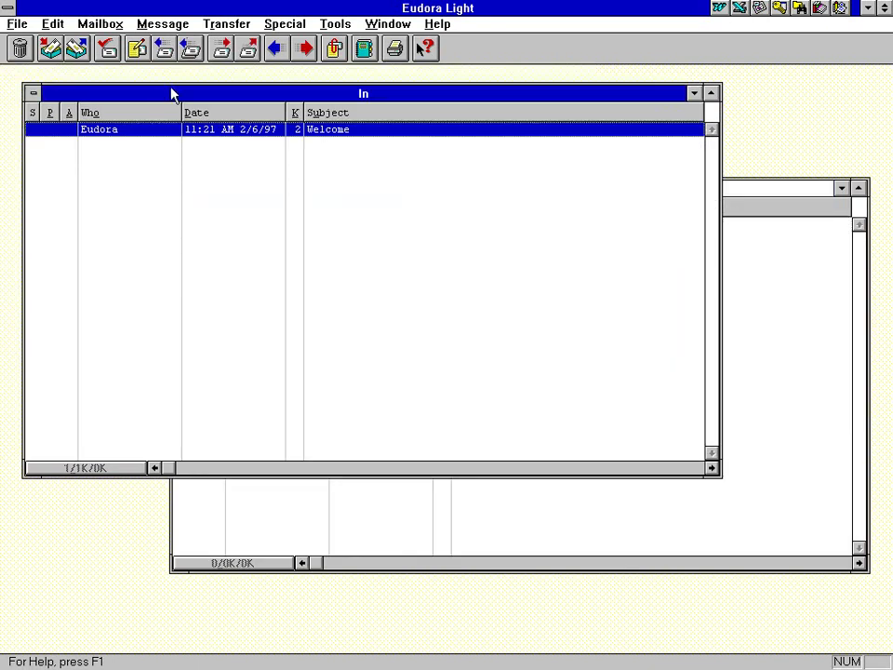
- Tile the In and Out mailbox windows horizontally, then vertically
left_click(389, 24)
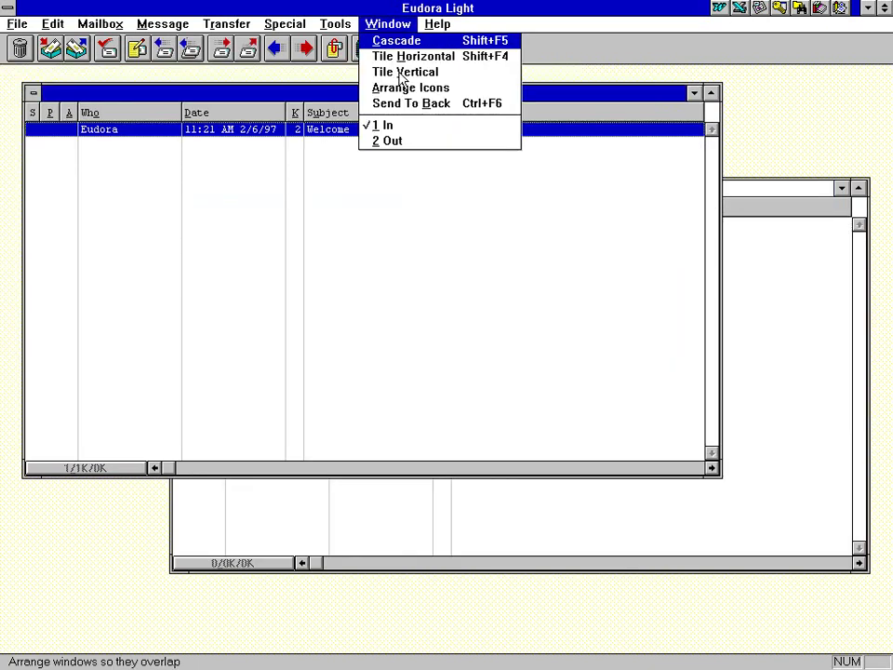
left_click(413, 56)
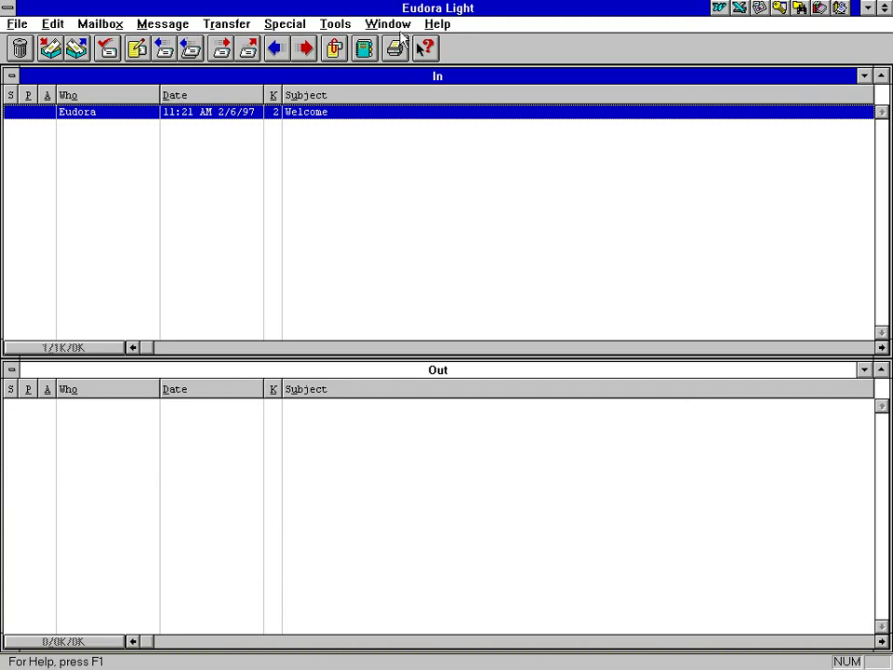
left_click(398, 26)
left_click(405, 72)
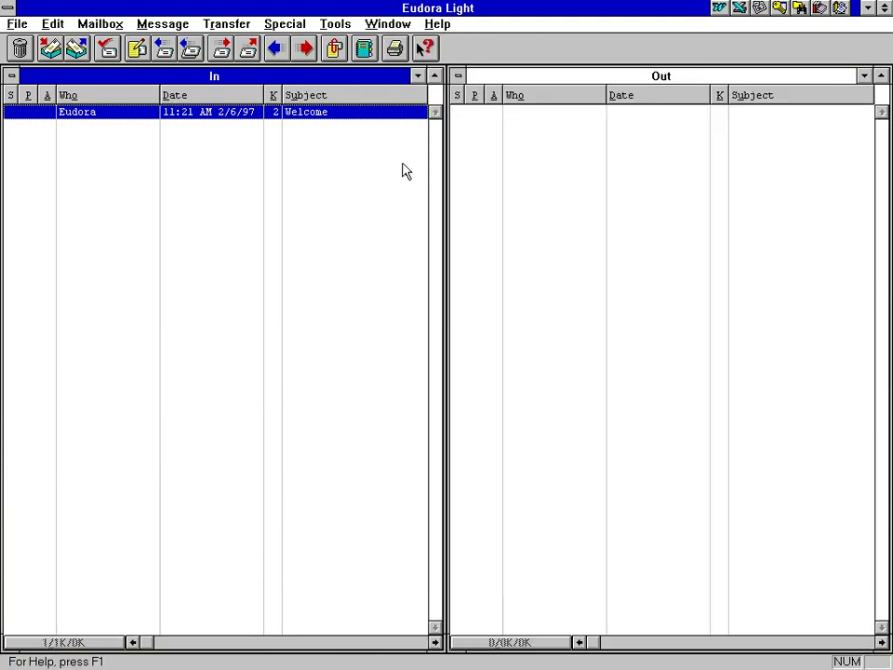
- Close the Out mailbox, then reposition the In mailbox window near the workspace's upper edge and enlarge it slightly
double_click(456, 76)
left_click_drag(336, 78, 503, 370)
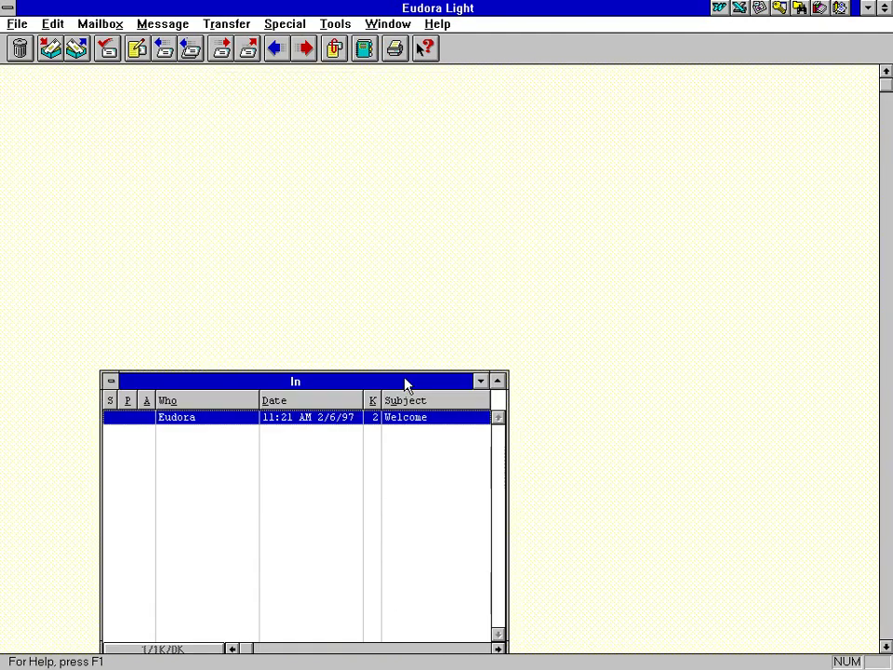
left_click_drag(405, 385, 307, 110)
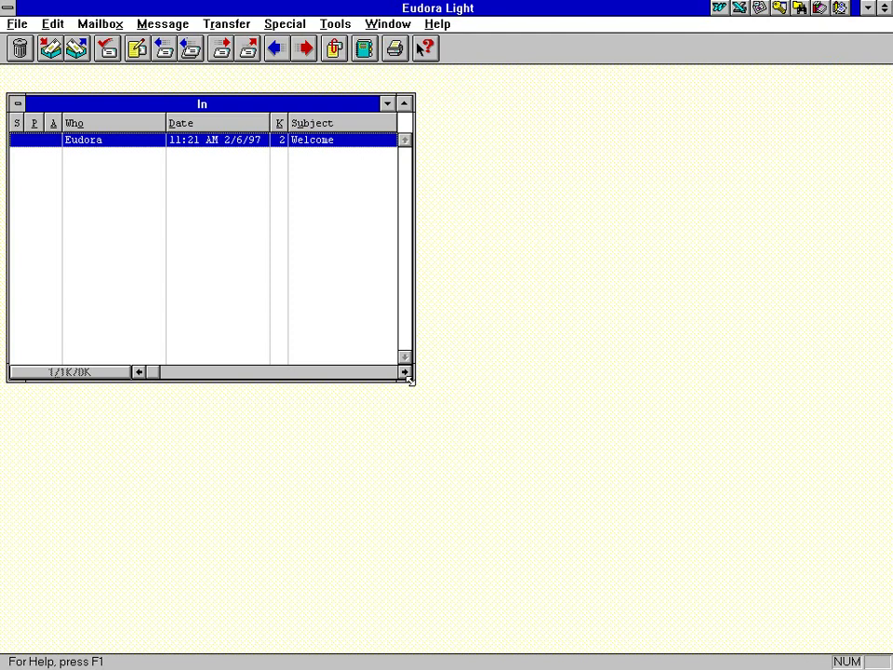
left_click_drag(409, 376, 463, 428)
left_click_drag(237, 102, 284, 93)
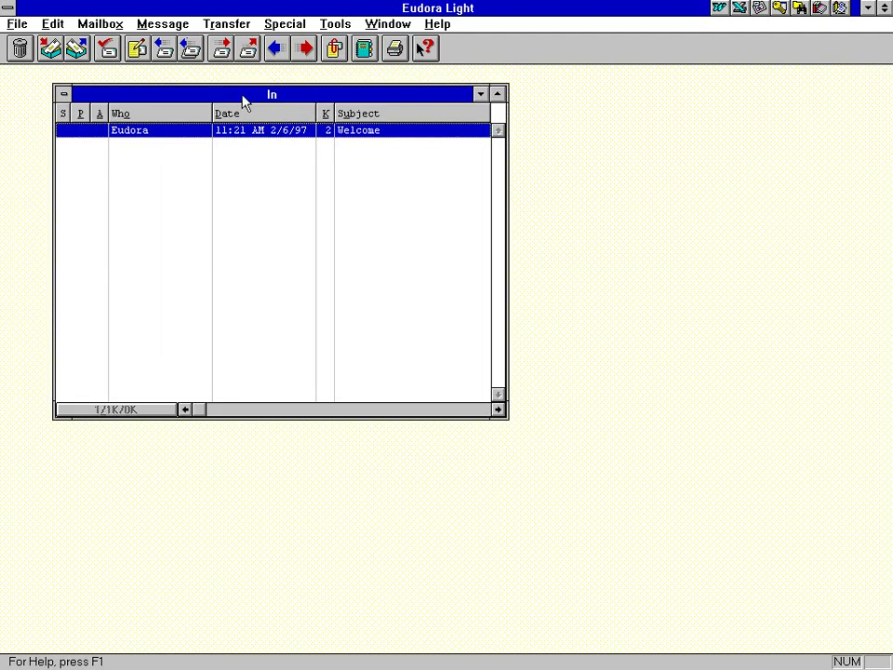
- Check the mail server for new mail and dismiss the notice
left_click(109, 50)
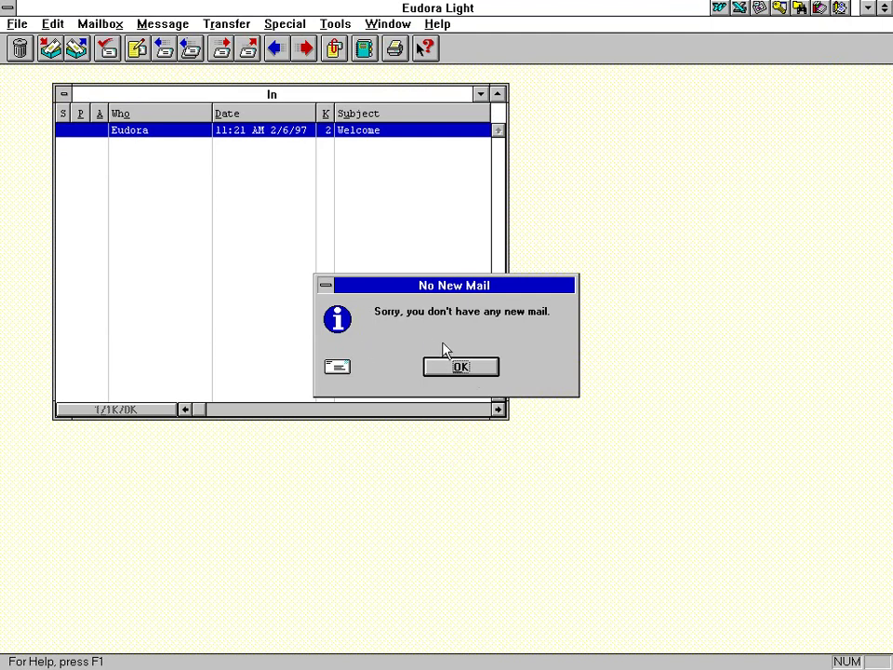
left_click(471, 370)
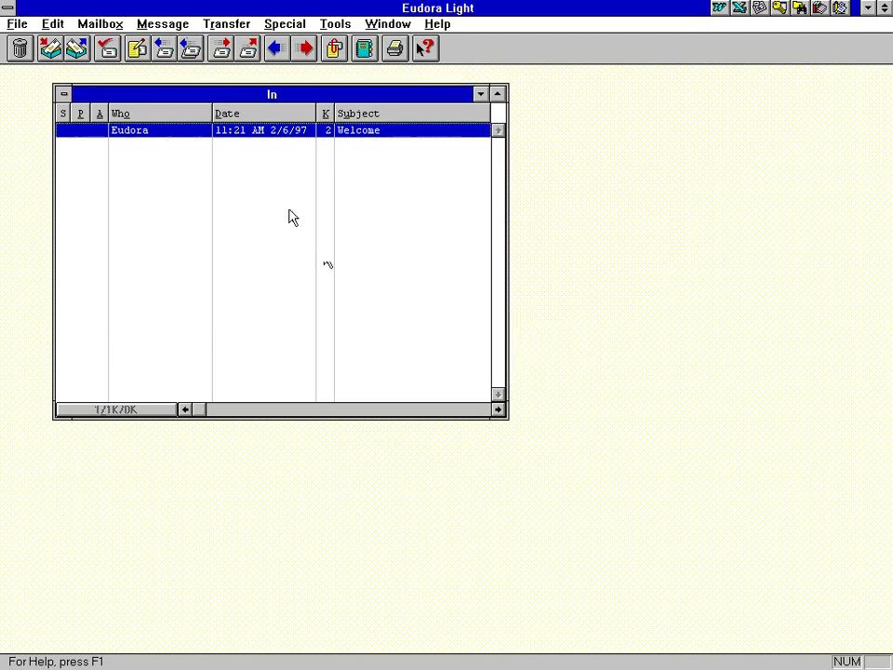
- Open a blank new message and a redirect of the Welcome message, closing each one unsent
left_click(138, 56)
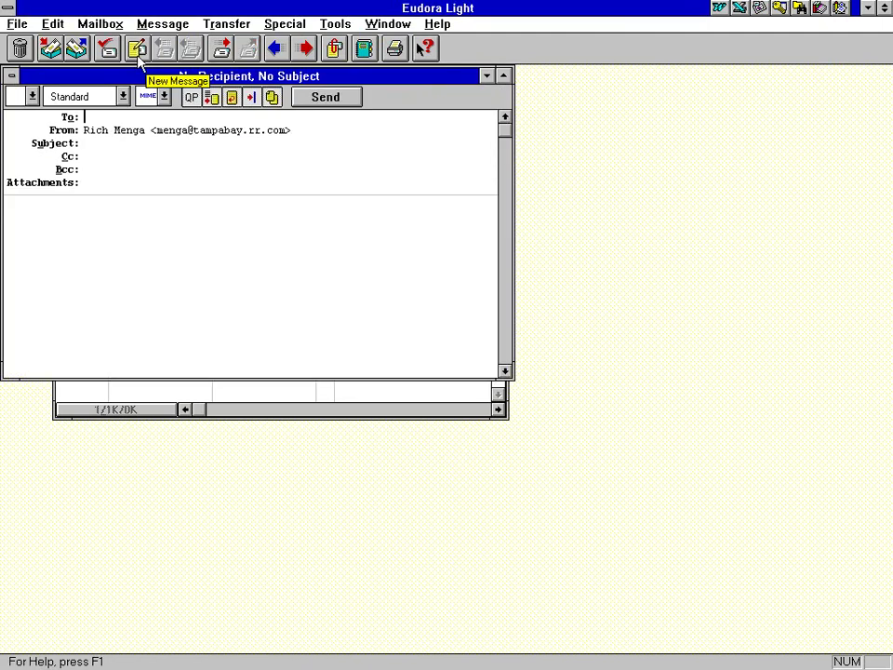
double_click(12, 78)
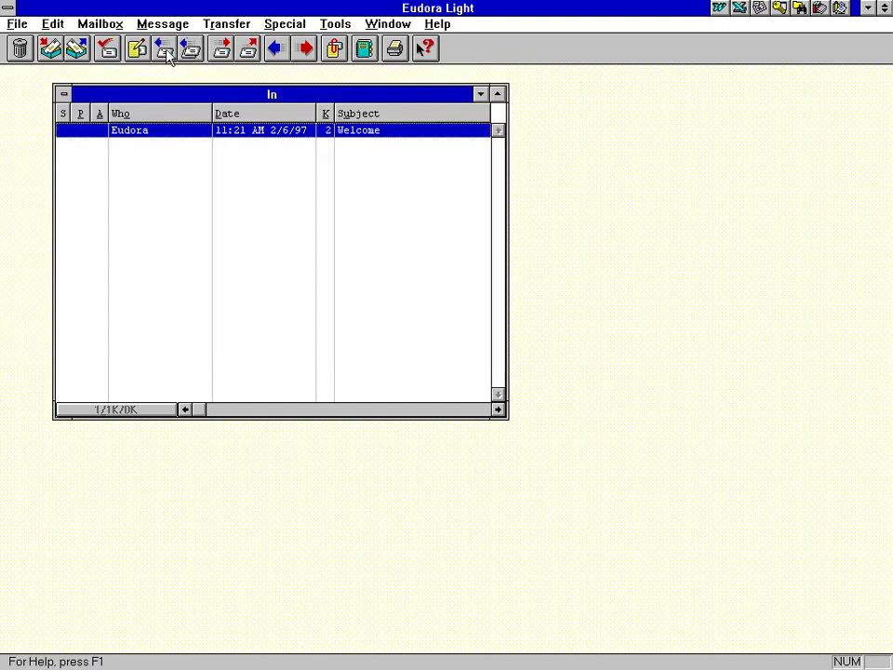
left_click(248, 52)
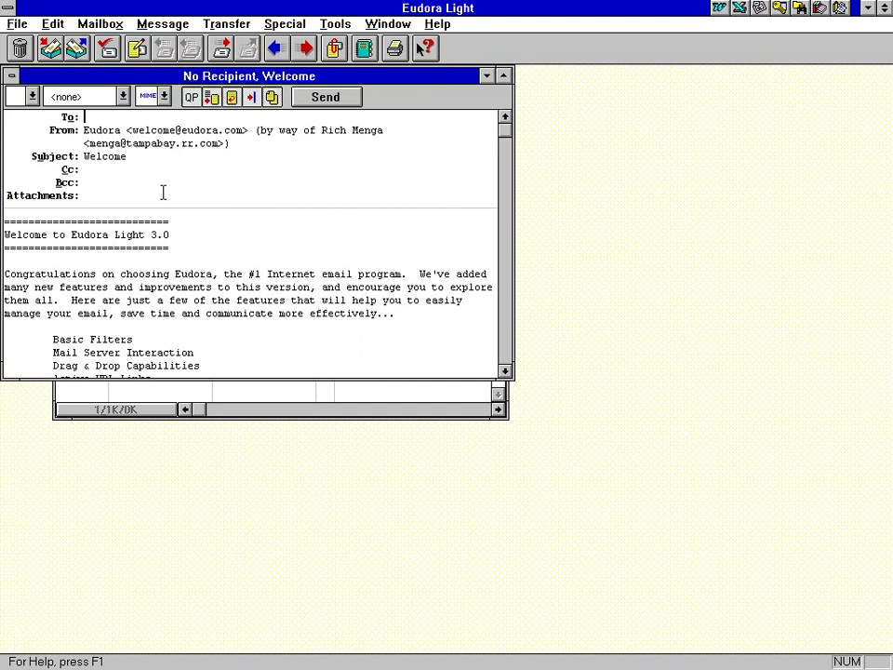
double_click(12, 75)
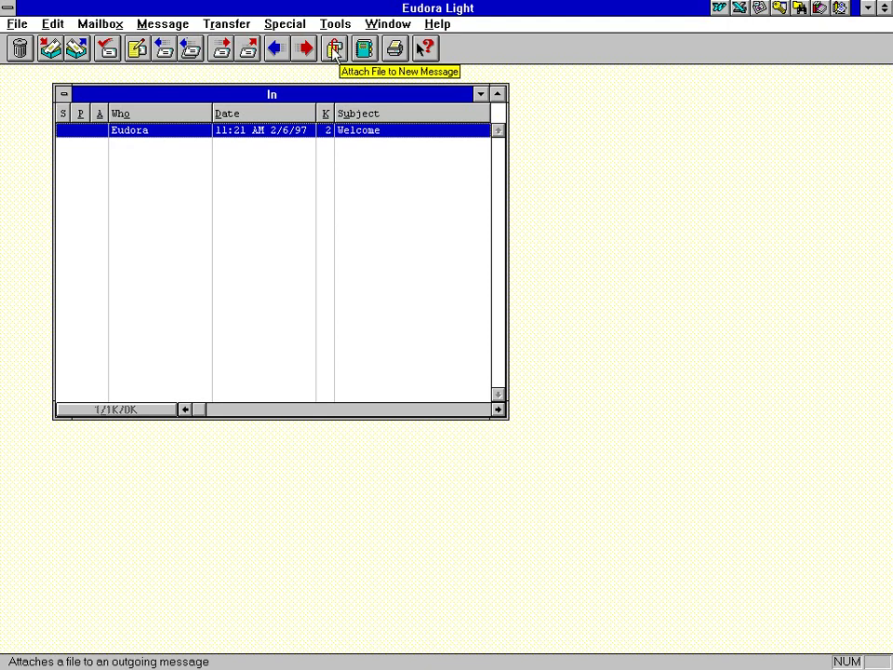
- Open the Address Book, look at its View By choices for the nicknames, and close it
left_click(365, 48)
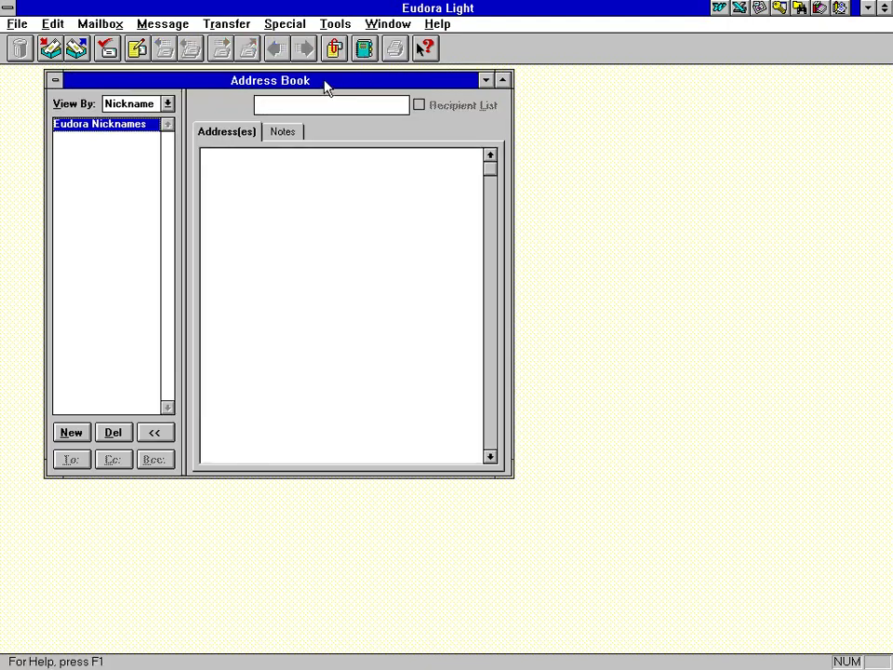
left_click_drag(325, 86, 402, 139)
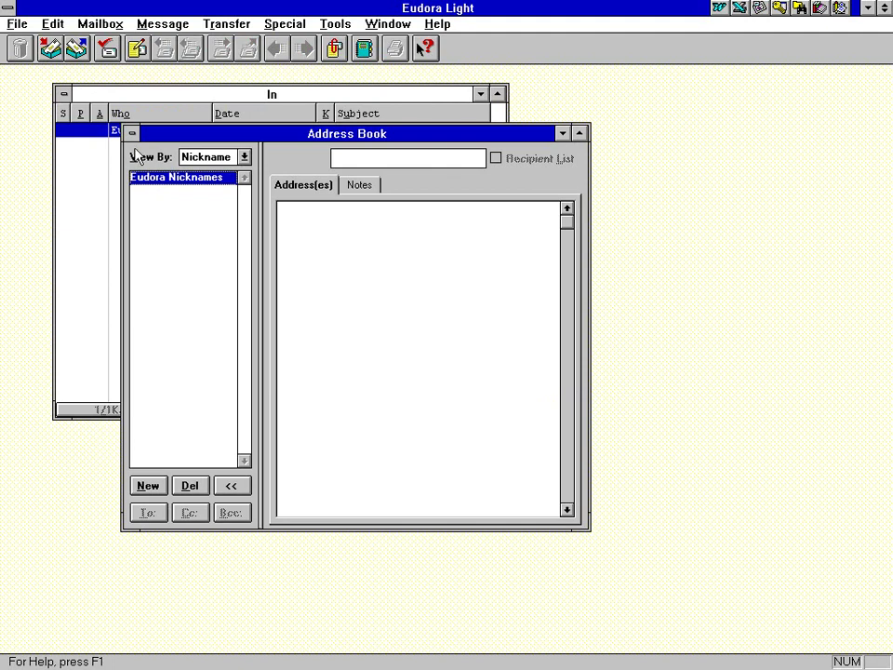
left_click(219, 157)
left_click(221, 163)
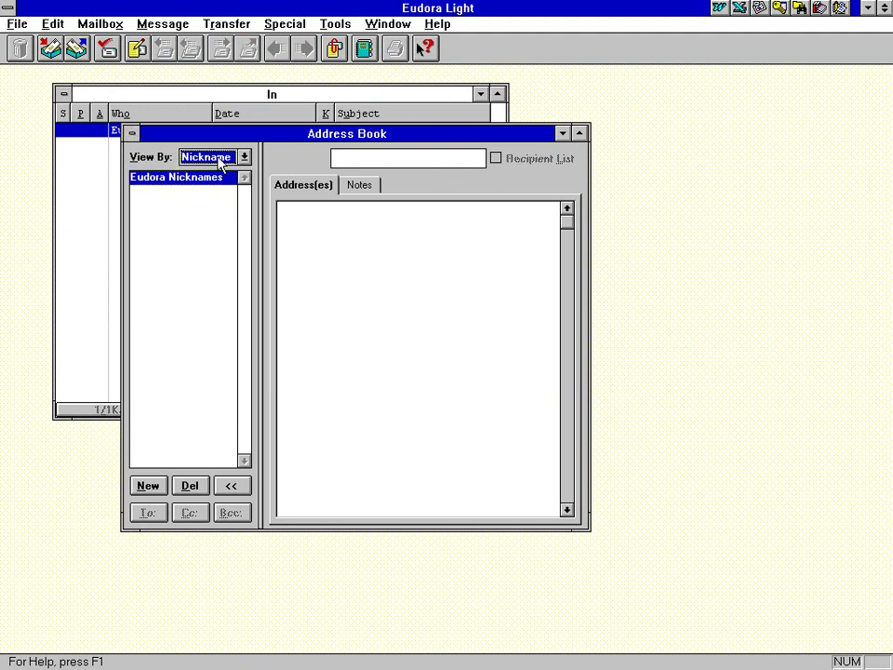
double_click(133, 134)
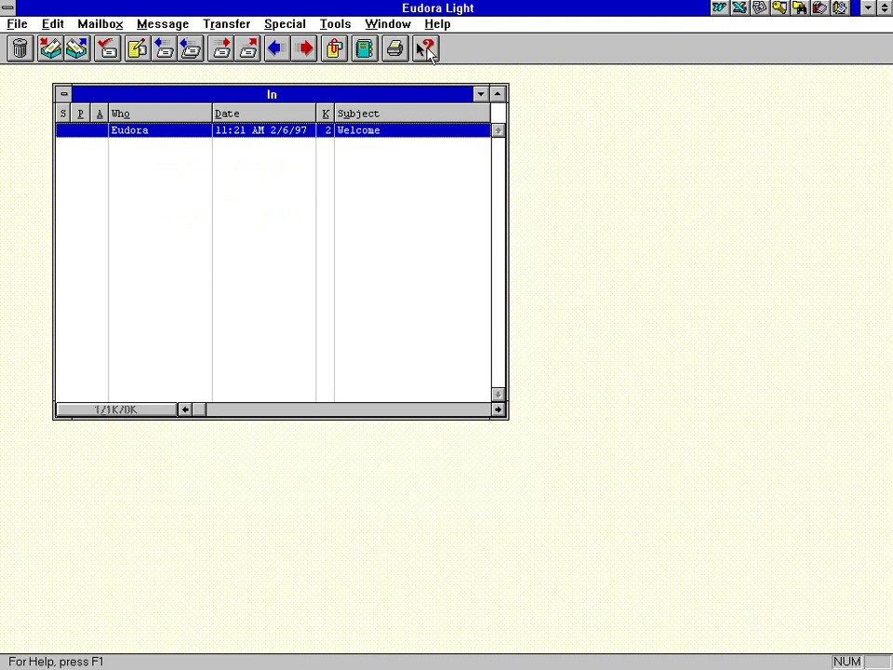
- Try context-sensitive help on the In mailbox's title bar and close Windows Help
left_click(428, 51)
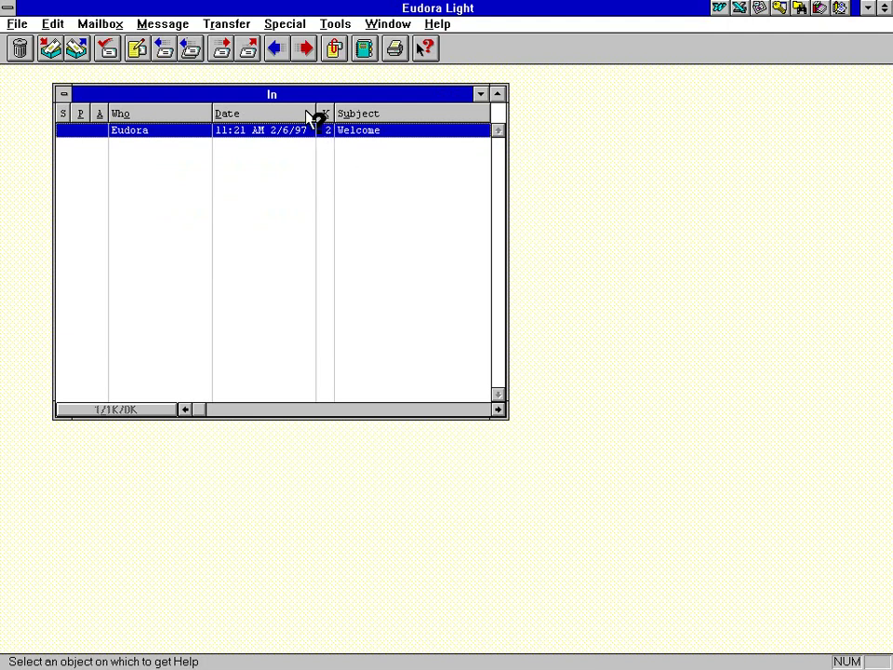
left_click(285, 96)
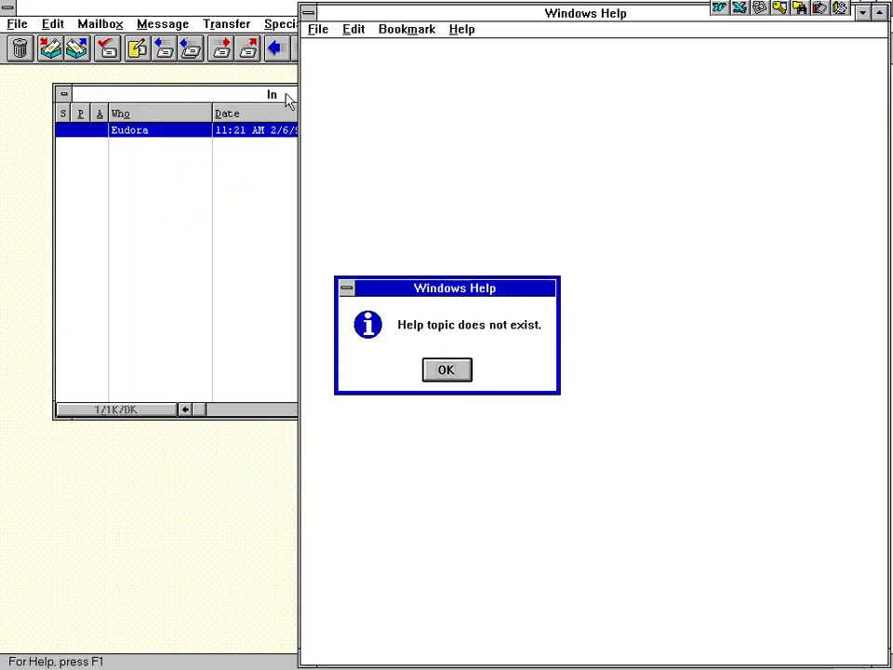
left_click(444, 375)
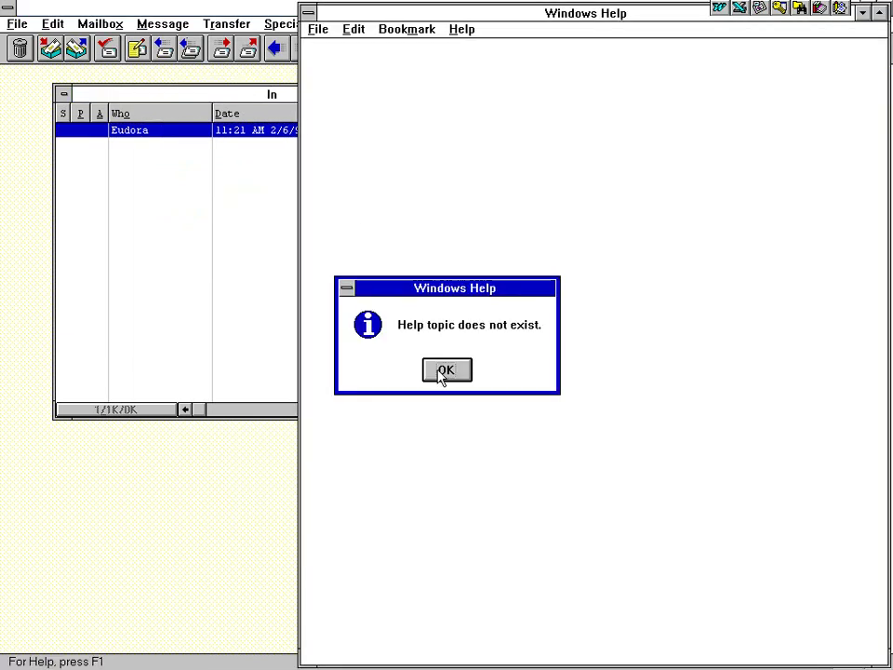
double_click(308, 13)
- Display context-sensitive help for the Open Next Message command, dismiss it, and shift the In mailbox window slightly
left_click(428, 52)
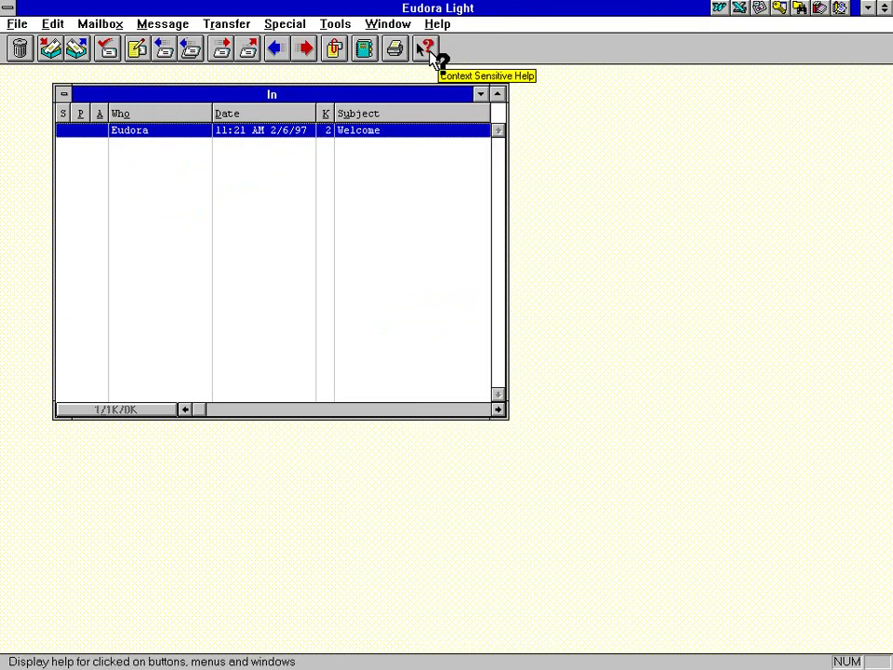
left_click(305, 51)
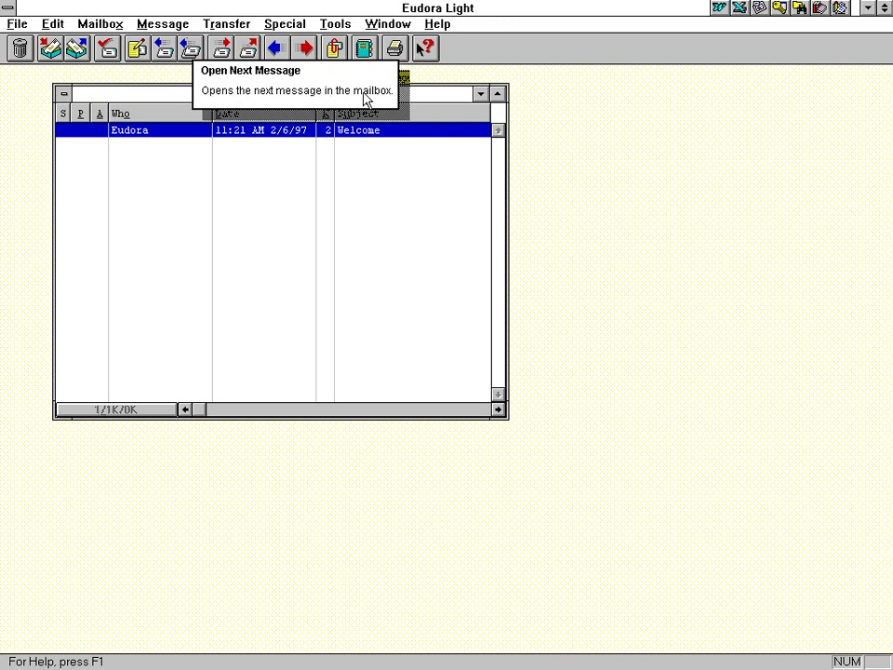
left_click(477, 82)
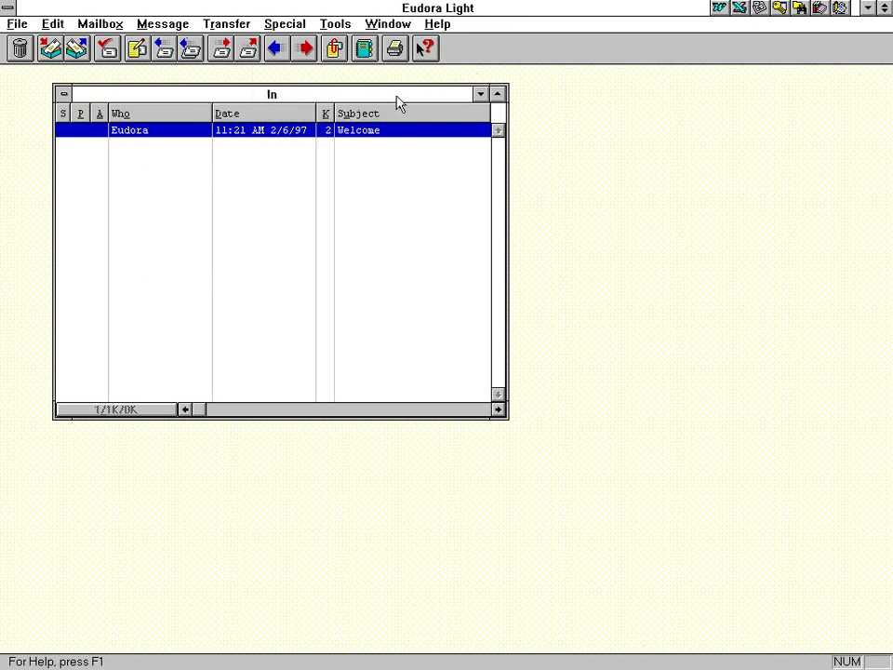
left_click_drag(397, 101, 373, 100)
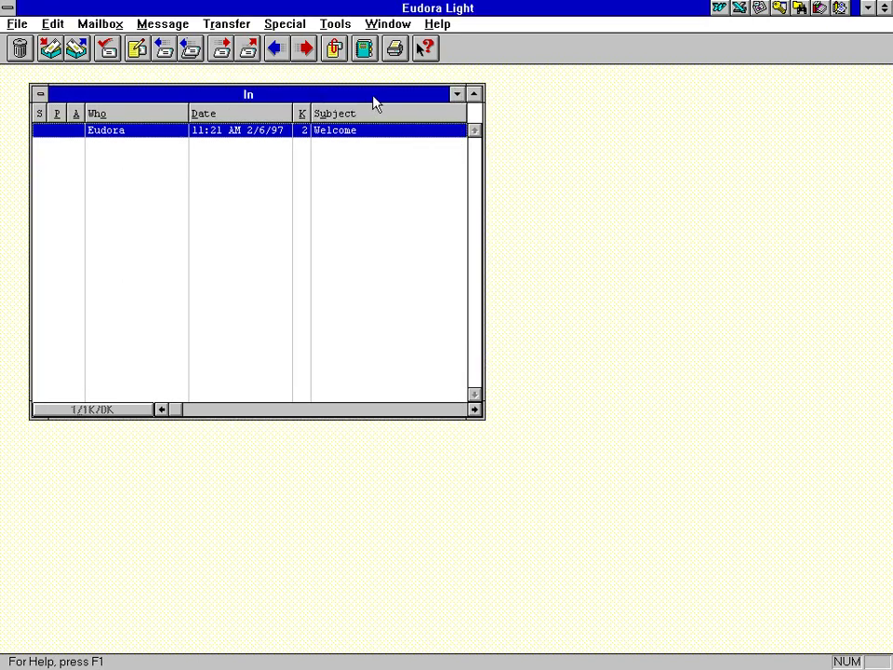
- Minimize Eudora Light, open Netscape Mail, and make its INBOX window taller
left_click(867, 7)
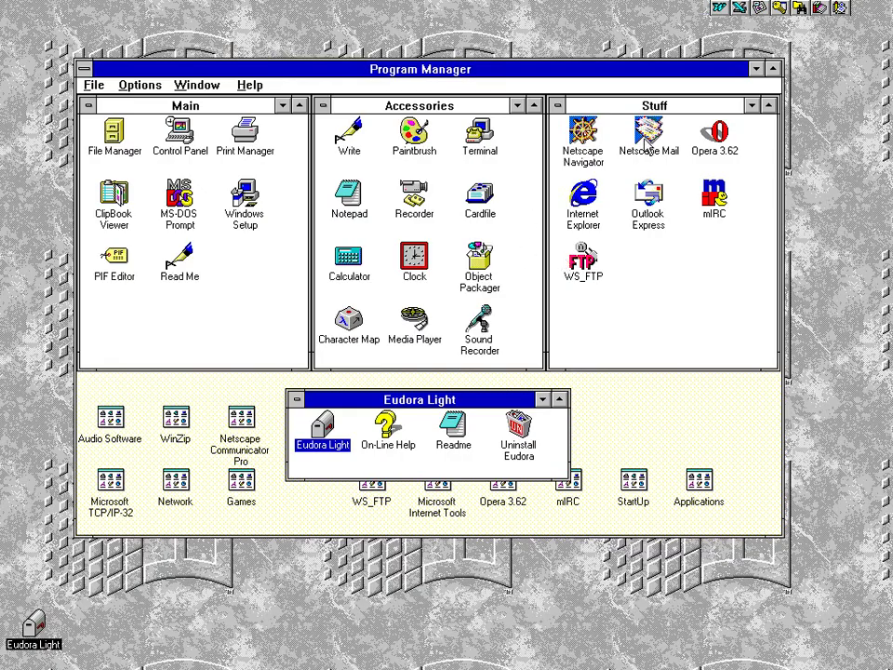
double_click(649, 139)
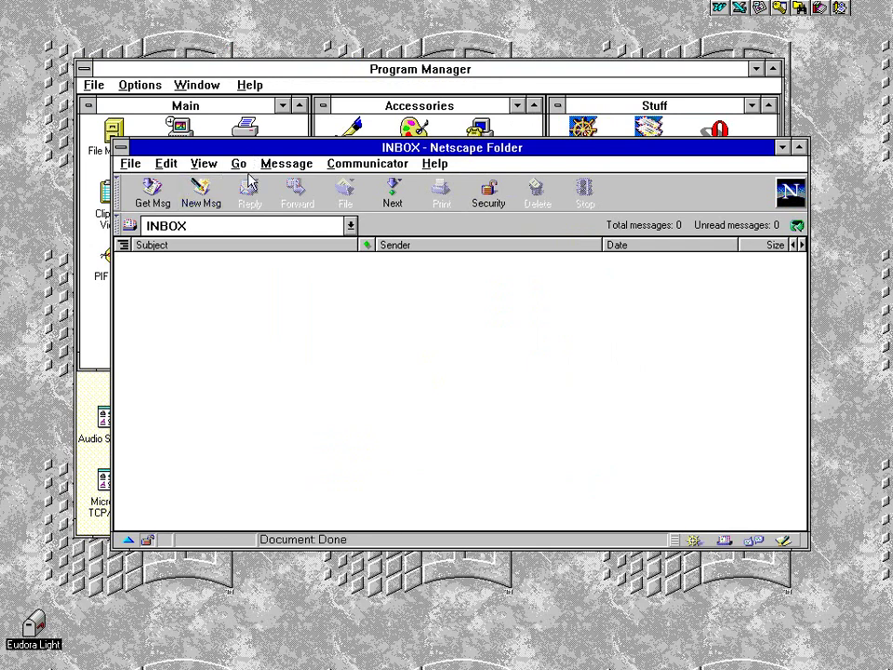
left_click_drag(376, 547, 375, 596)
- Start a new Netscape message to the Eudora account's e-mail address with the subject "test mail to eudora"
left_click(201, 196)
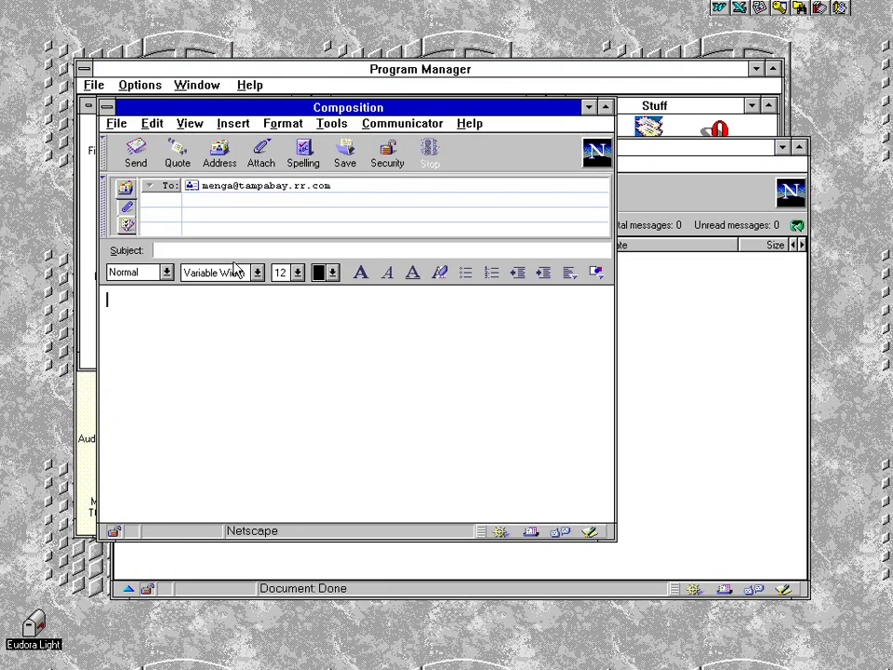
left_click(186, 251)
type("test mail to eudora")
- Write "Test mail to Eudora." as the message body
left_click(208, 387)
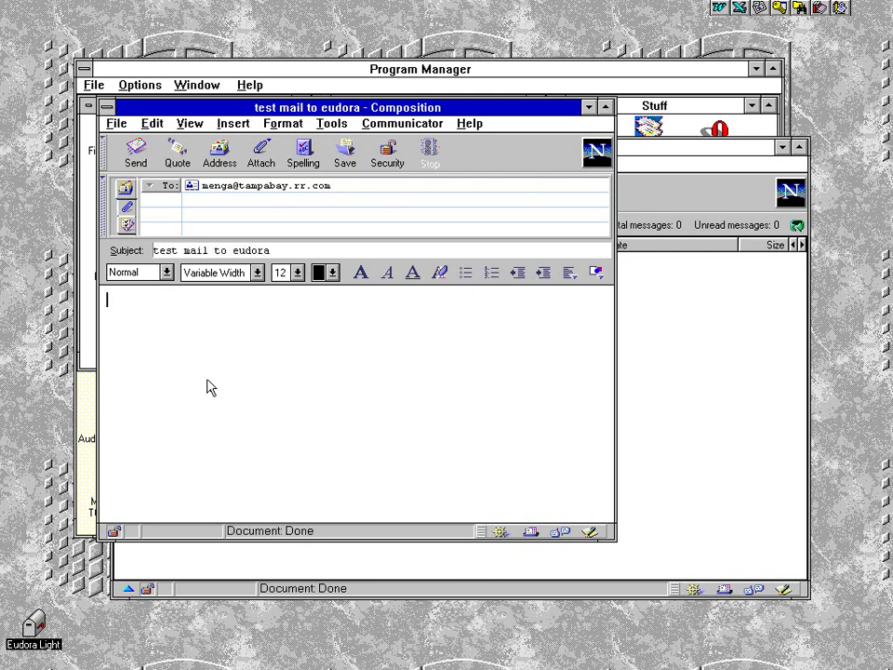
type("TEst mai")
key("BackSpace")
key("BackSpace")
key("BackSpace")
key("BackSpace")
key("BackSpace")
key("BackSpace")
key("BackSpace")
type("est mail to Eudora.")
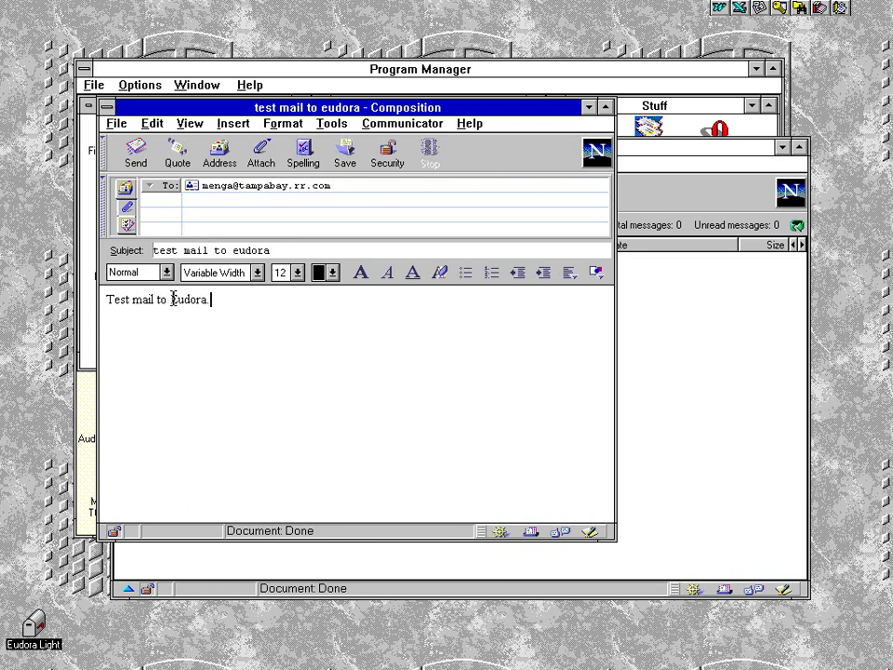
- Format the word "Eudora" in the body as bold and italic, and send the message
left_click_drag(171, 299, 208, 299)
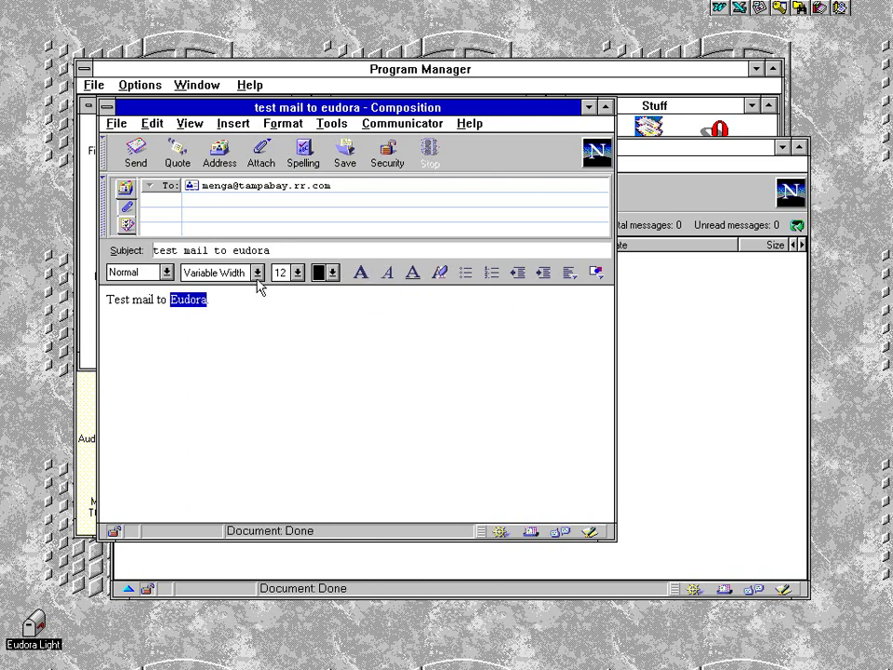
left_click(362, 274)
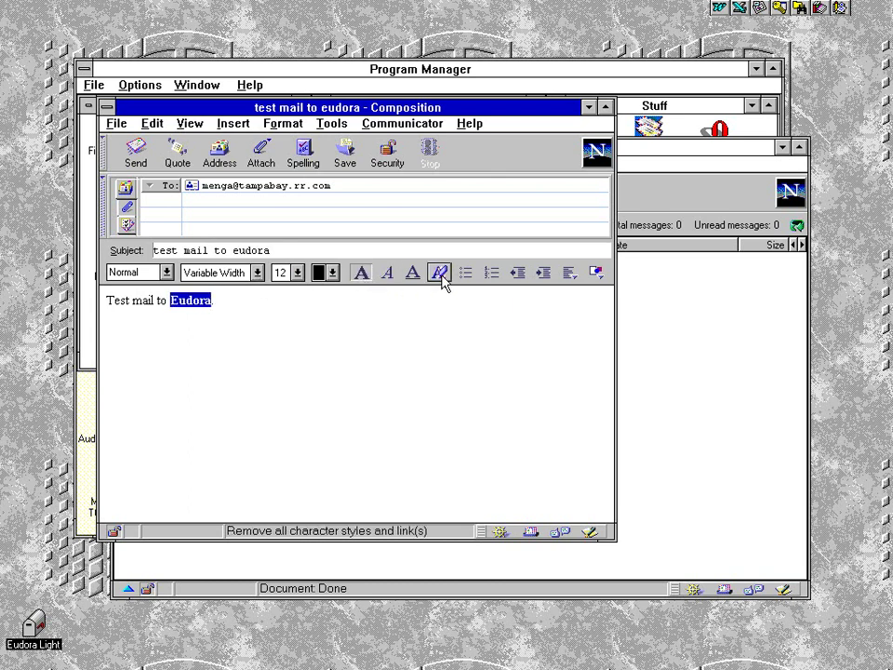
key("ctrl+i")
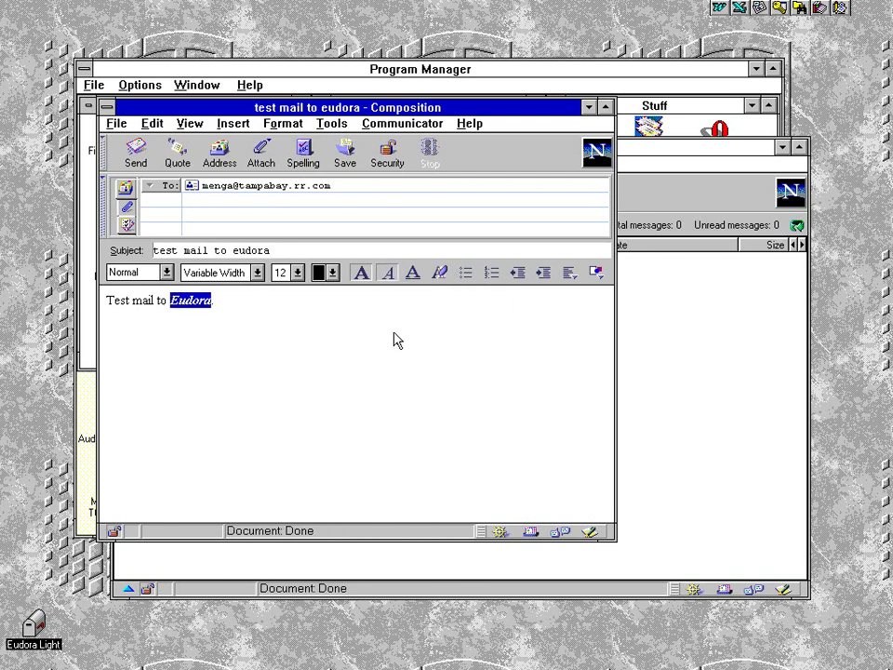
key("Right")
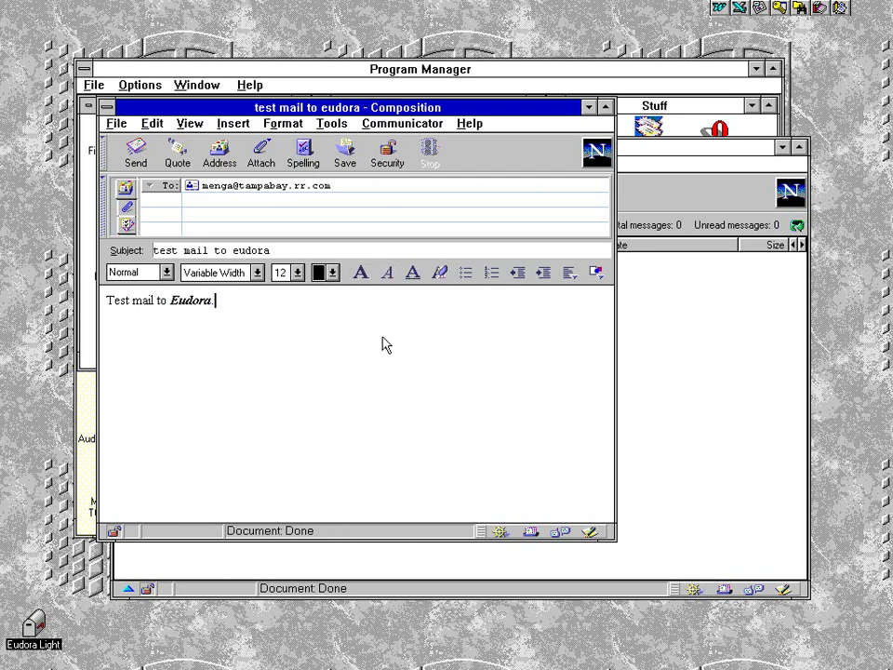
left_click(136, 151)
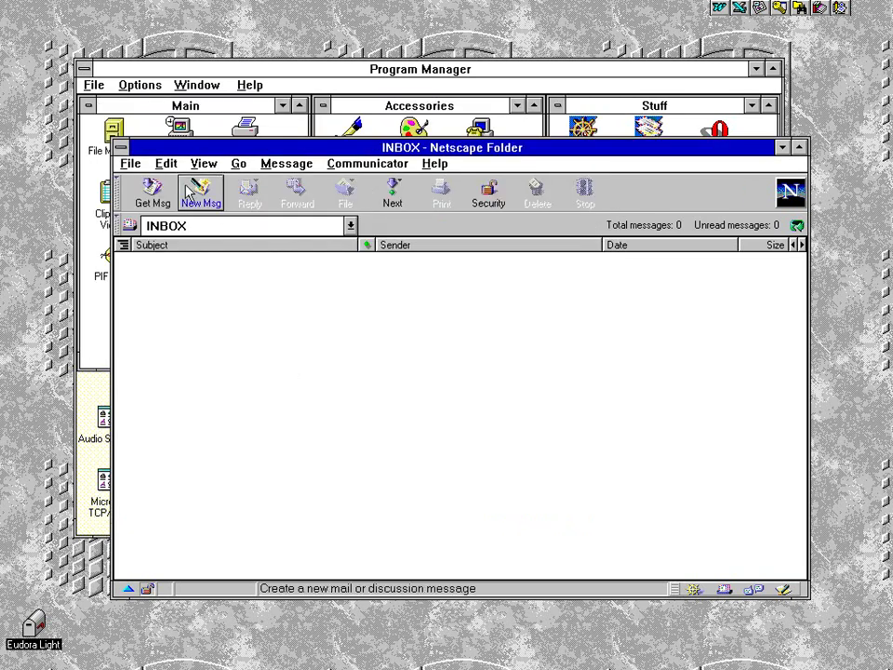
- View the "test mail to eudora" message in the Local Mail Sent folder and exit Netscape
left_click(184, 231)
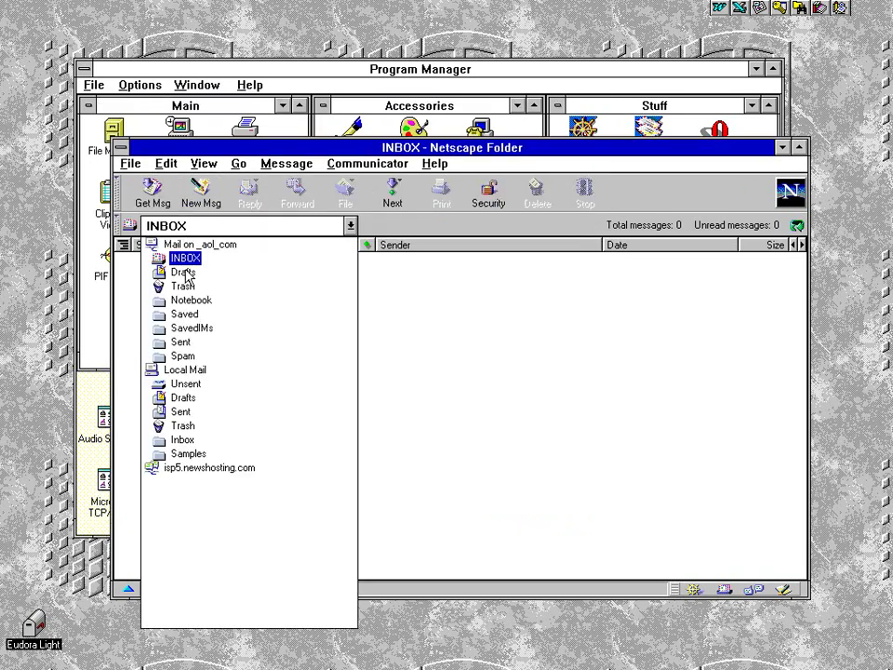
left_click(179, 412)
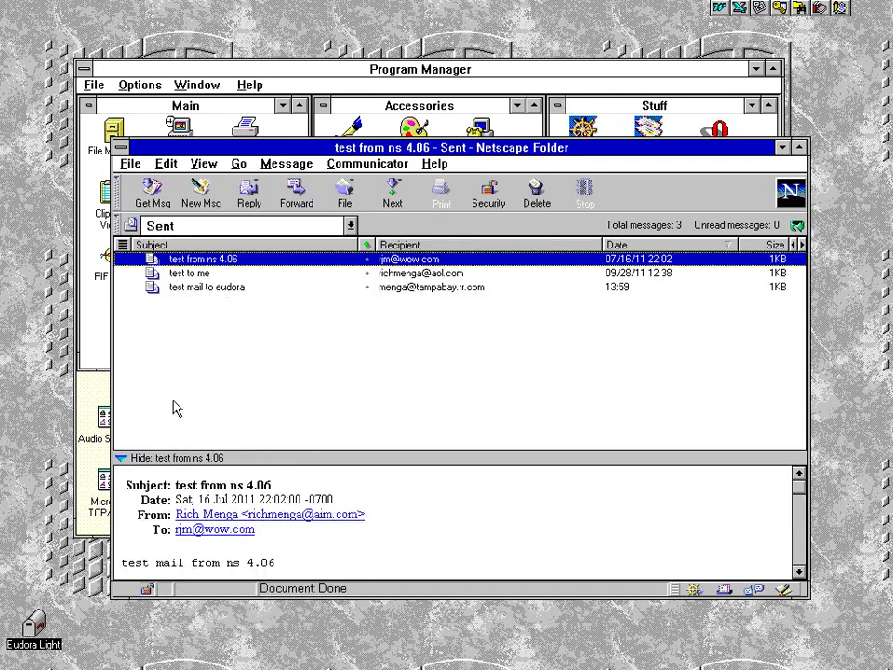
left_click(191, 289)
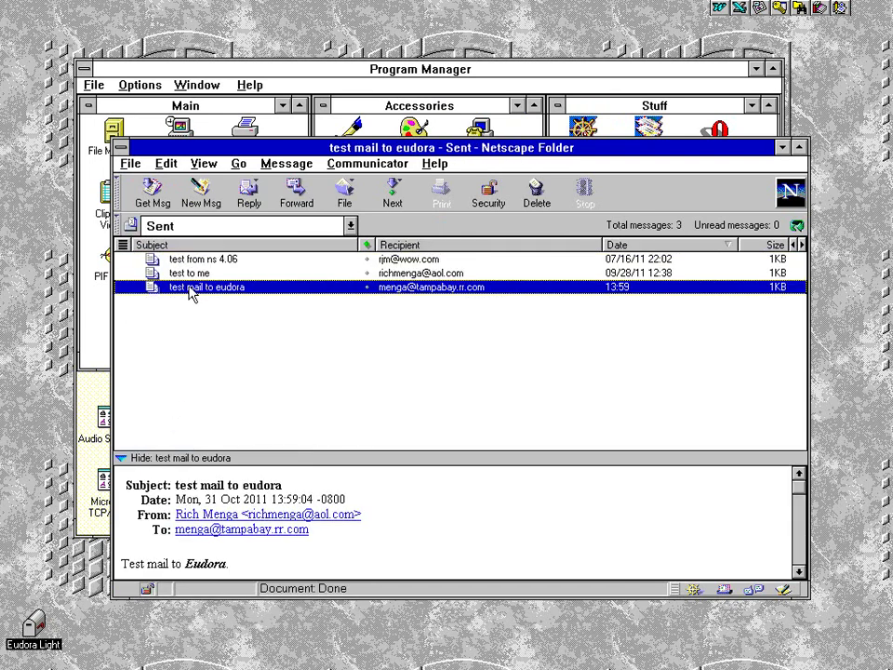
left_click(128, 163)
left_click(136, 481)
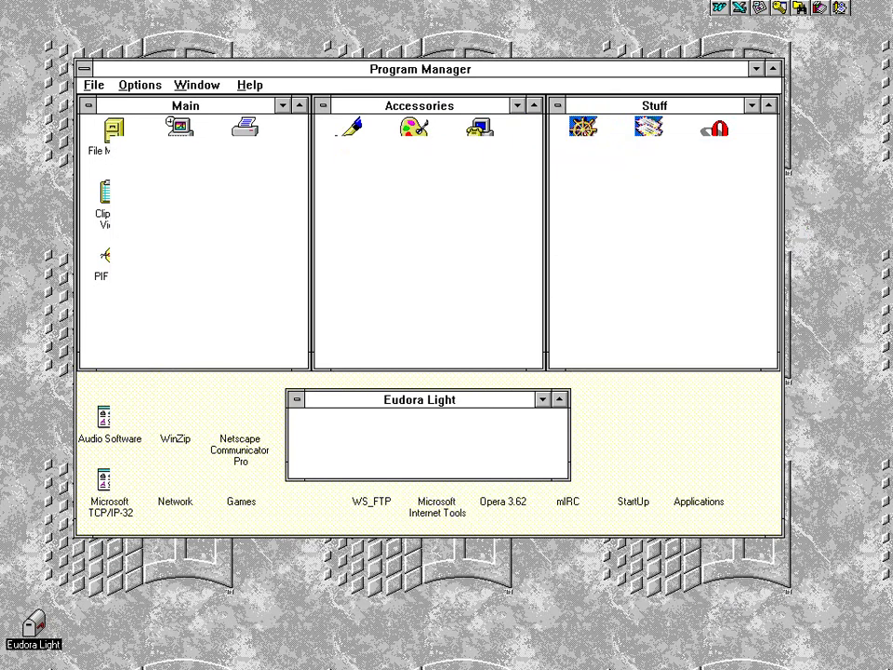
- Switch back to Eudora Light, check for new mail, and dismiss the notice
double_click(35, 629)
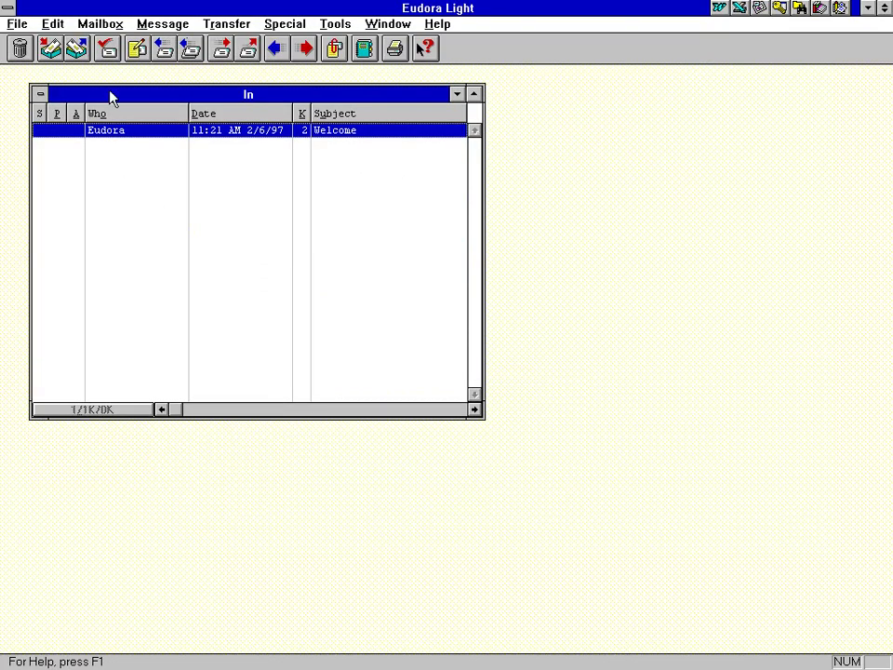
left_click(78, 45)
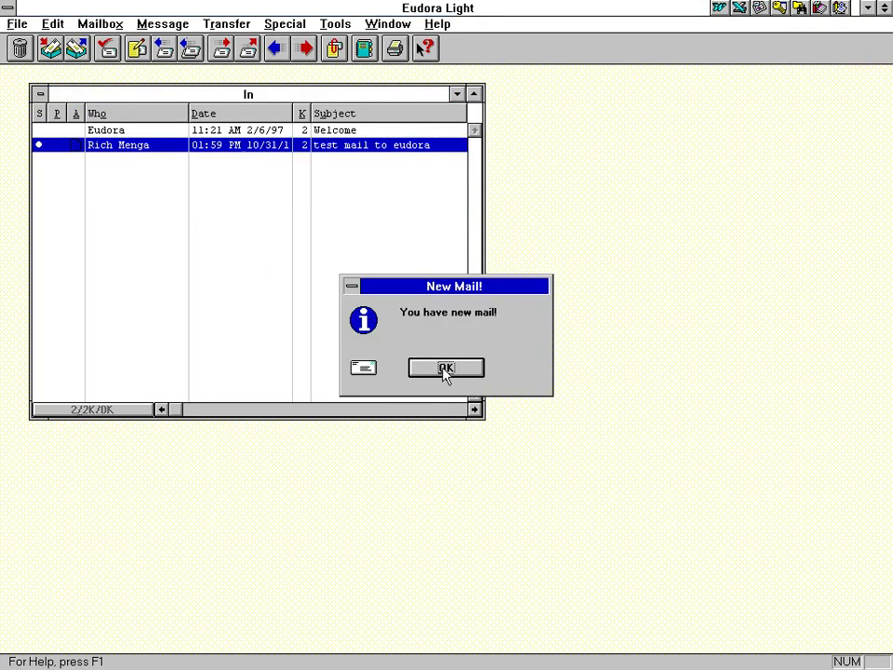
left_click(445, 369)
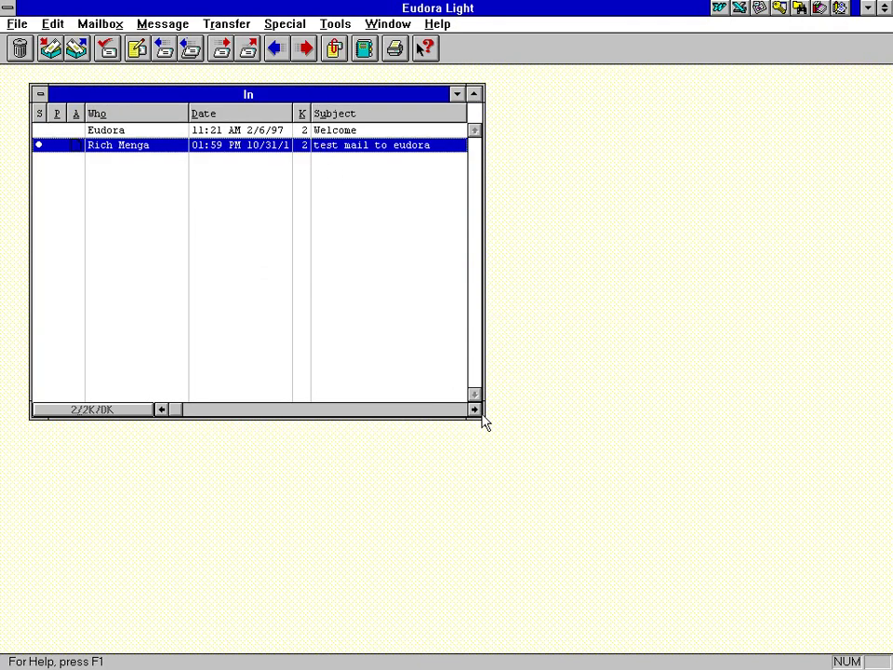
- Enlarge the In mailbox window and open the received "test mail to eudora" message in an enlarged window
left_click_drag(484, 419, 543, 485)
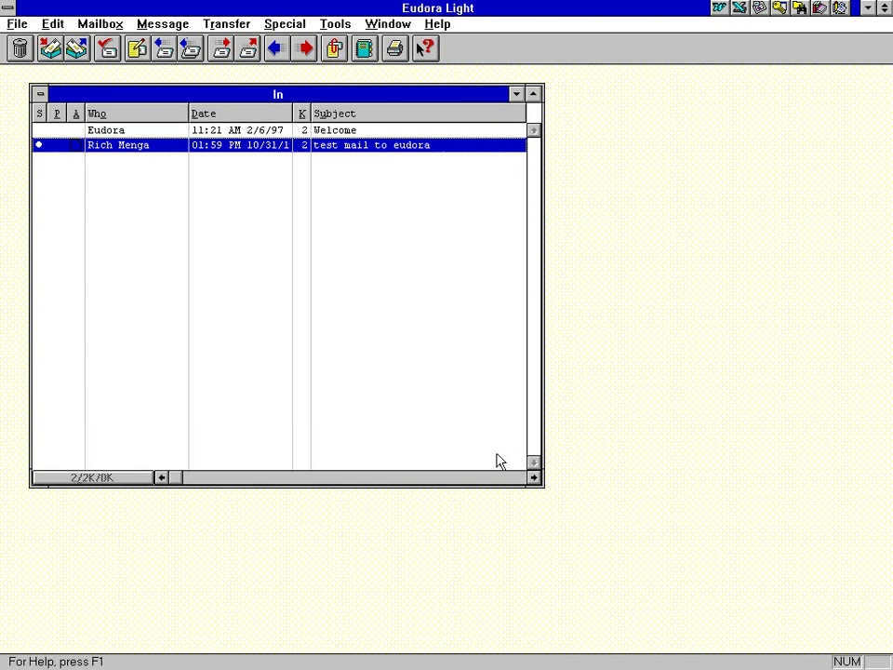
double_click(106, 145)
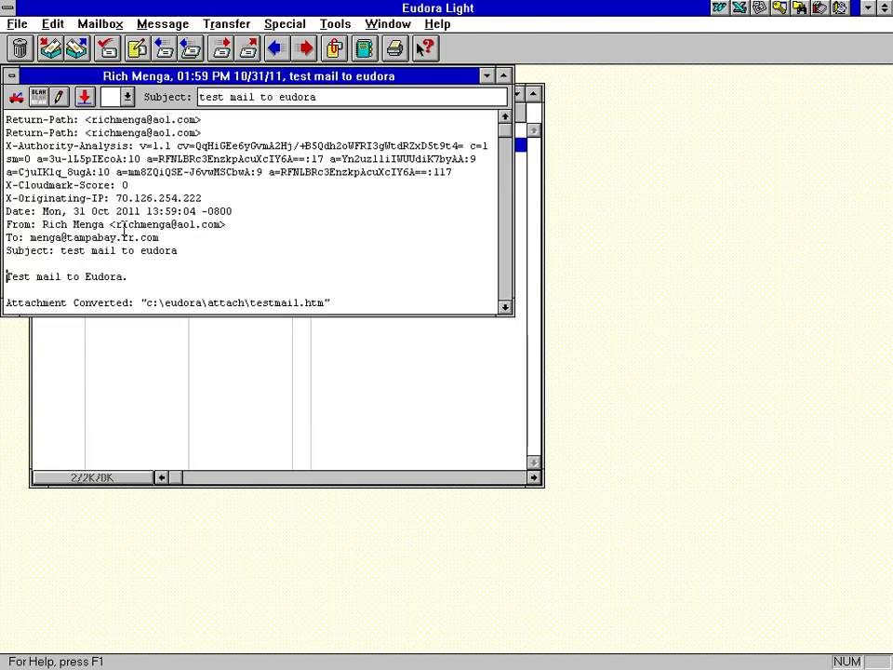
left_click(504, 306)
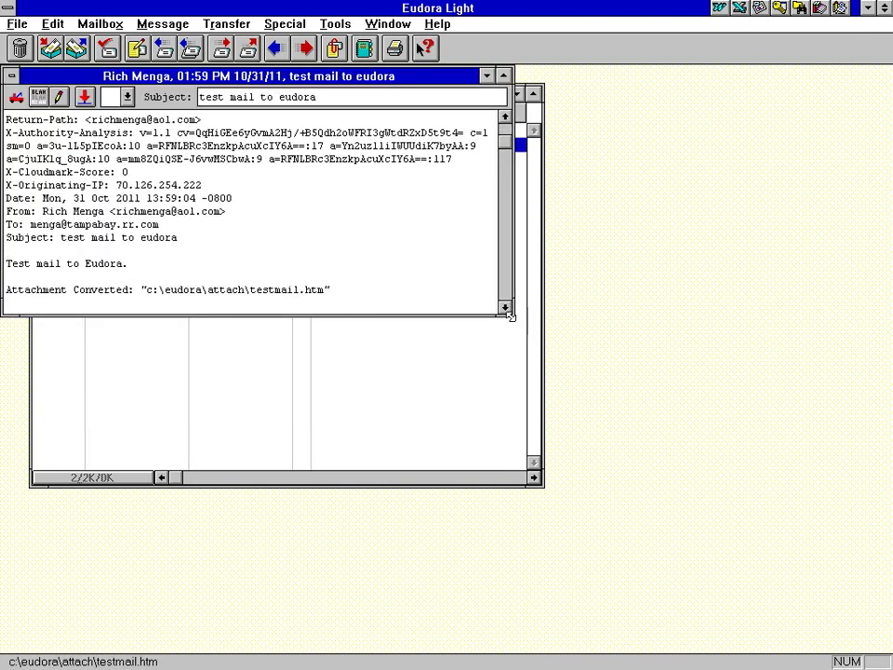
left_click_drag(512, 315, 664, 520)
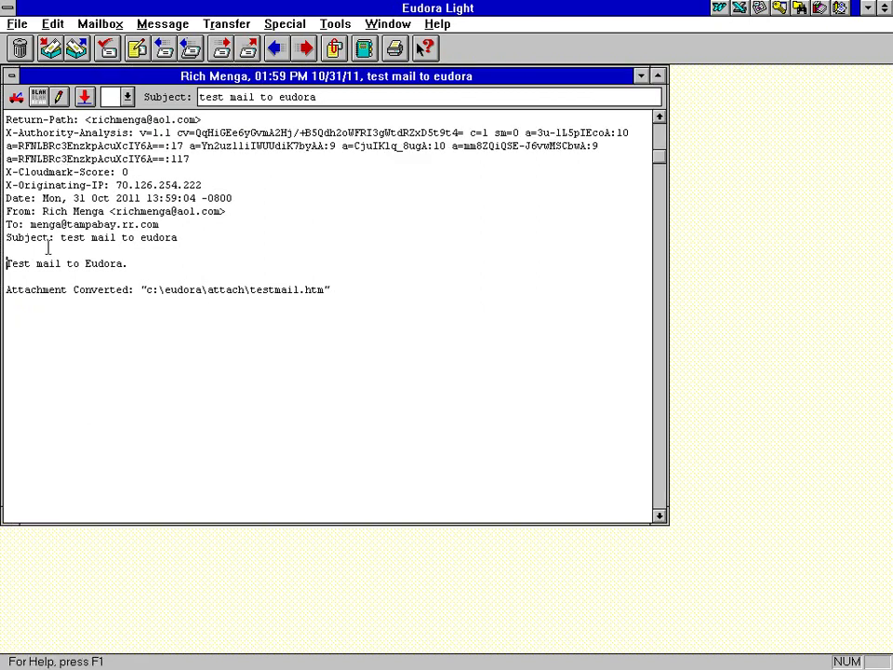
- Toggle the test message between all headers and brief headers, try its edit option, and close the message
left_click(39, 97)
left_click(39, 97)
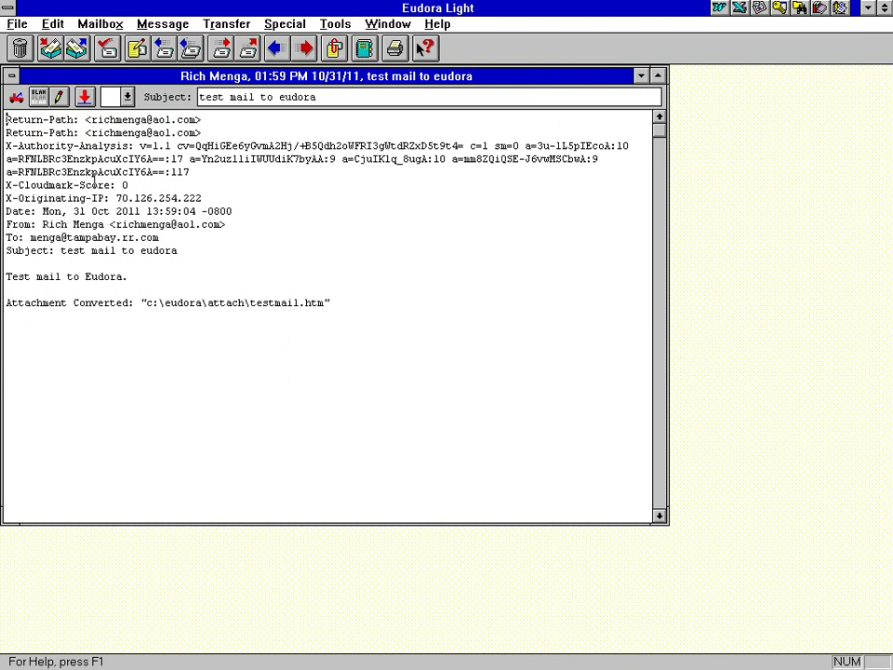
left_click(37, 99)
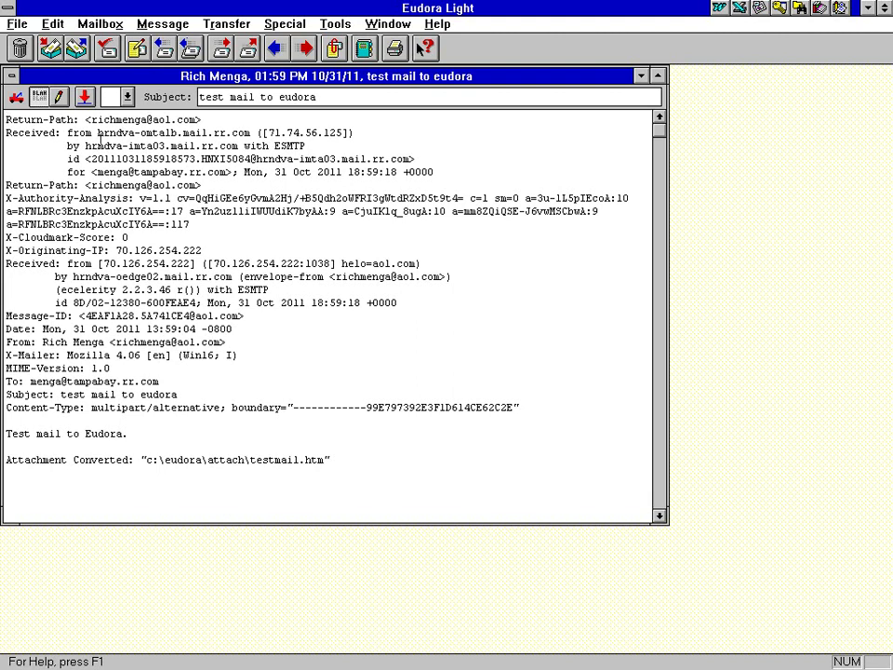
left_click(39, 97)
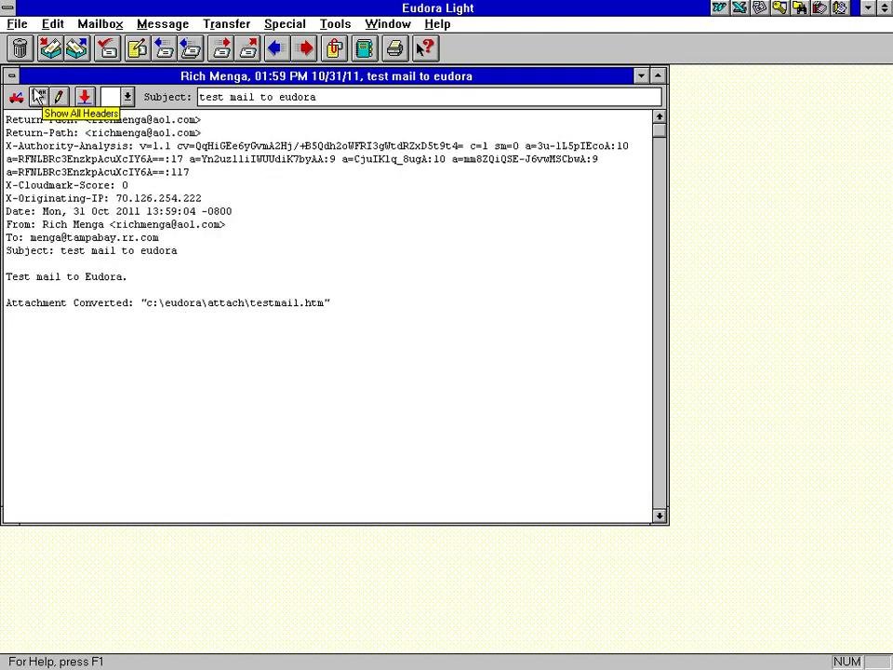
left_click(60, 98)
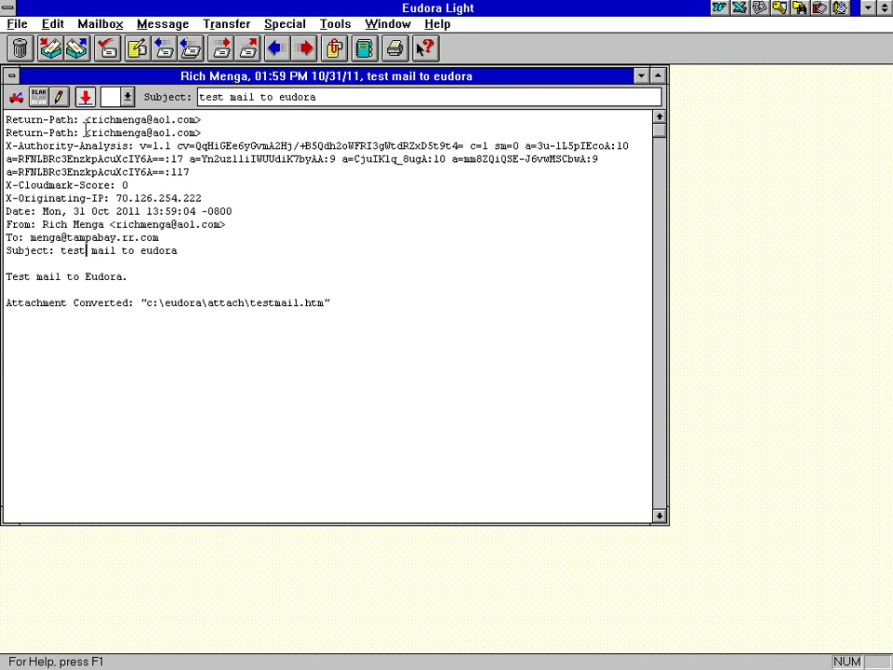
double_click(11, 75)
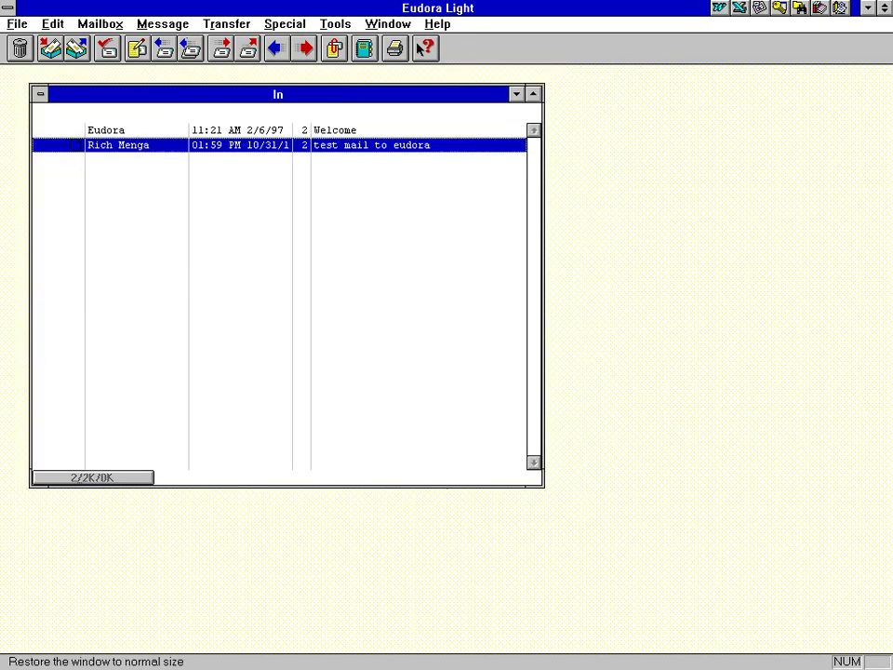
- Look over the commands offered for the test message and the mailboxes inside the stuff folder
right_click(118, 152)
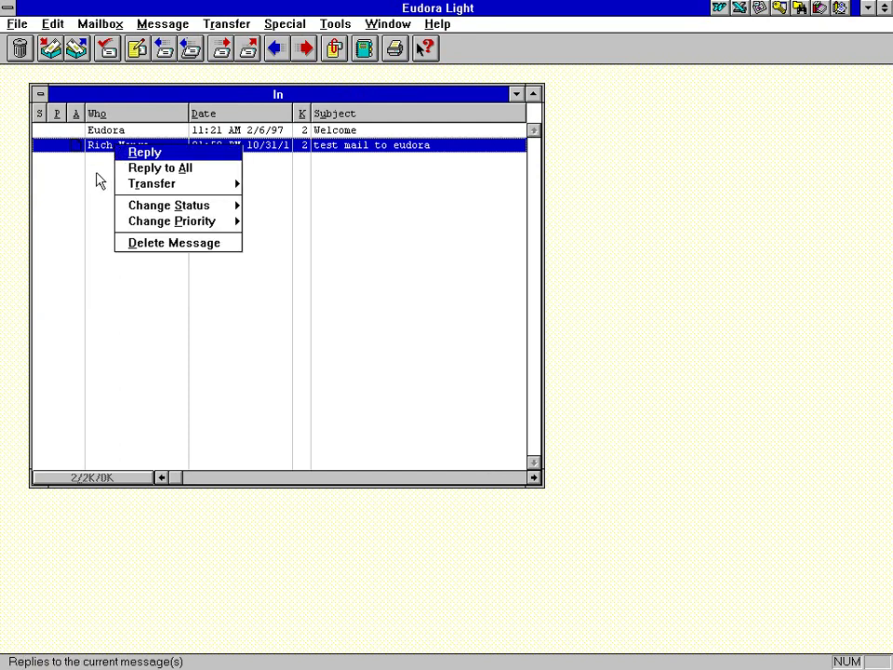
left_click(97, 179)
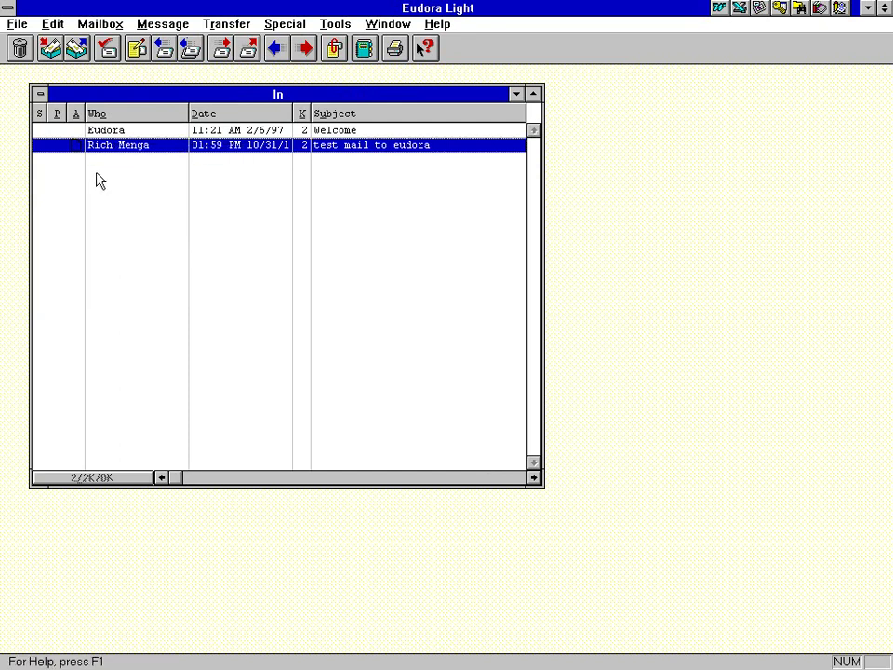
left_click(97, 22)
mouse_move(140, 110)
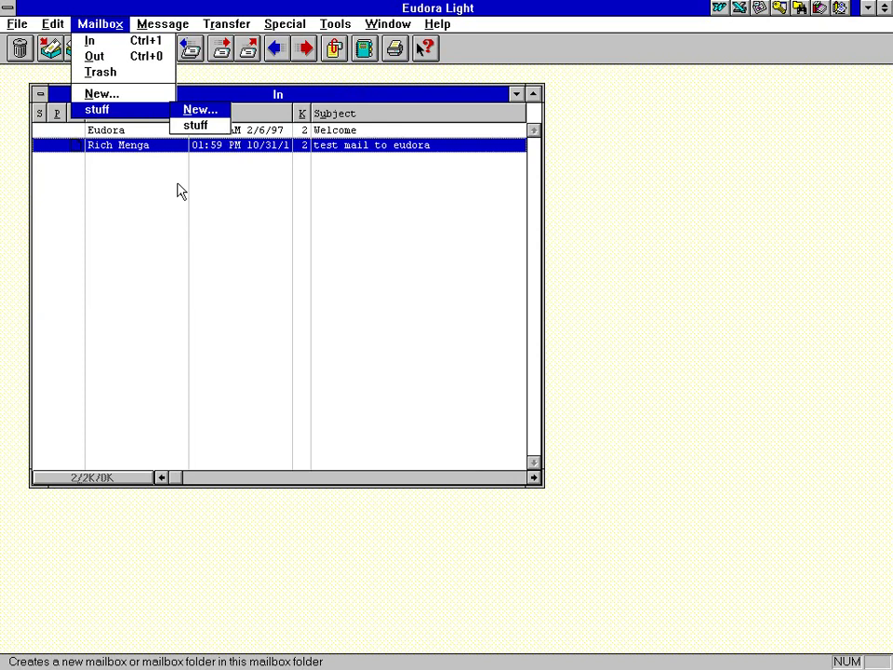
left_click(180, 191)
- Transfer the "test mail to eudora" message from the In mailbox to the stuff mailbox inside the stuff folder
right_click(121, 152)
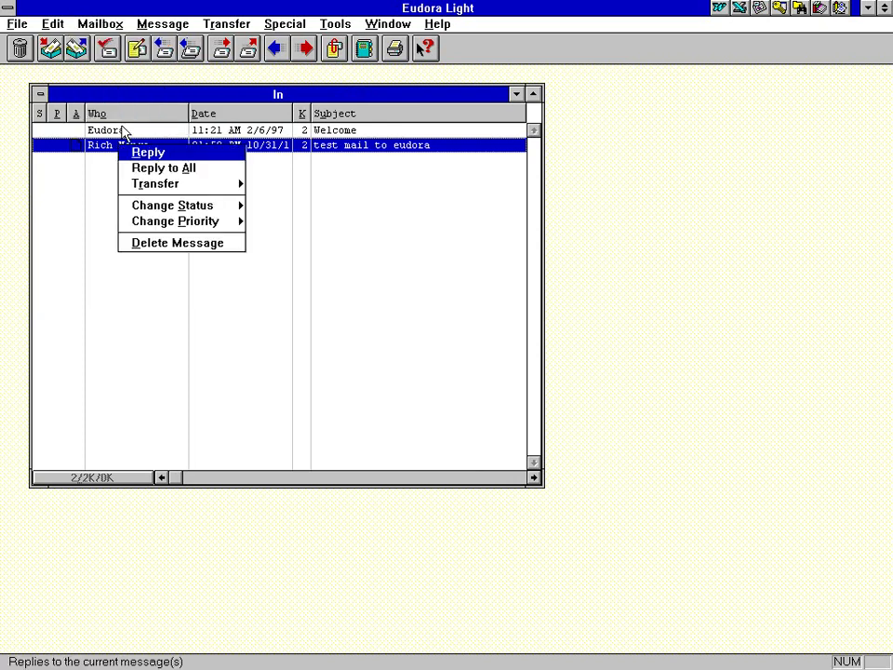
left_click(183, 186)
mouse_move(276, 255)
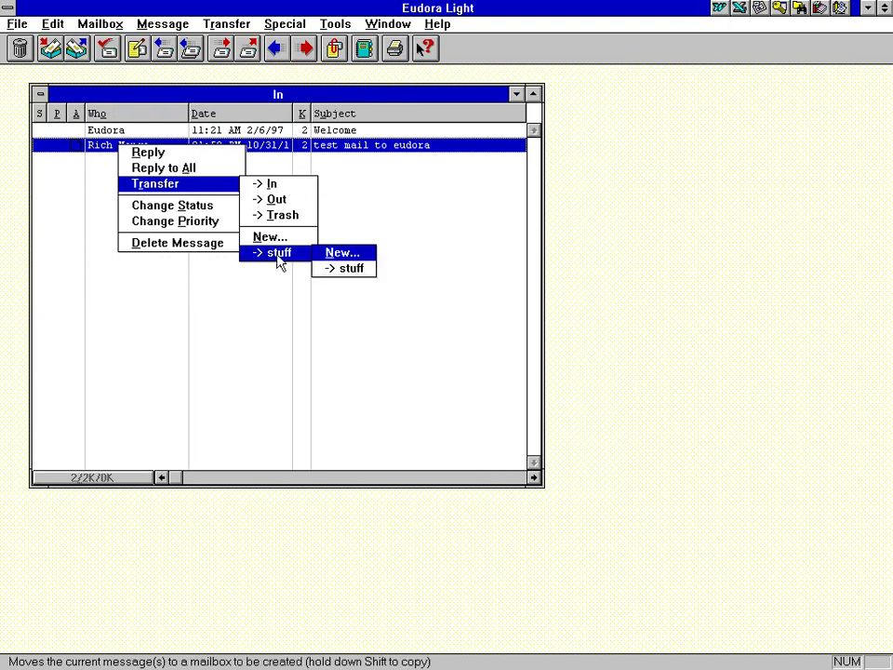
left_click(347, 268)
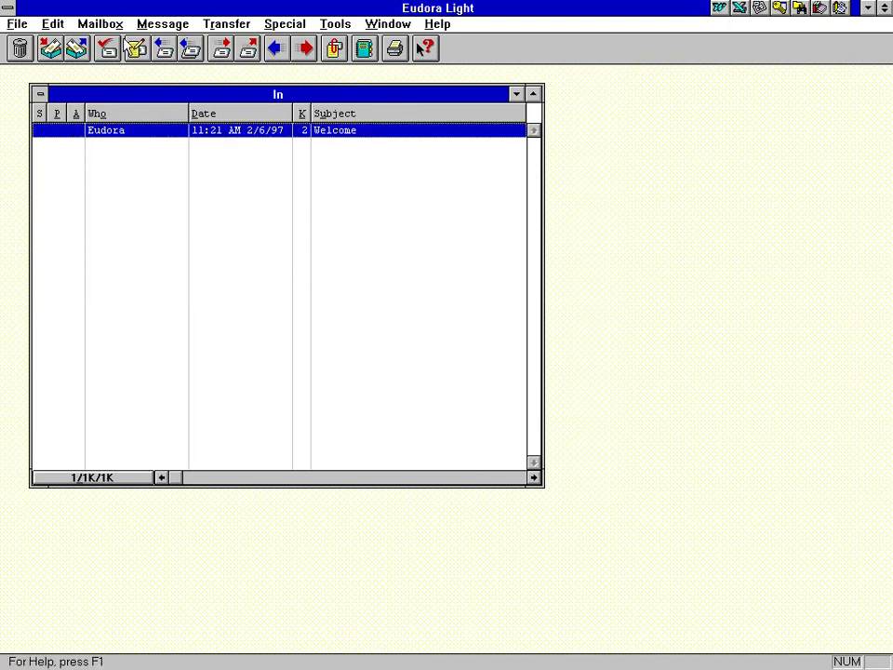
- Open the stuff mailbox, delete the "test mail to eudora" message from it, and close the mailbox
left_click(86, 25)
mouse_move(104, 110)
left_click(196, 126)
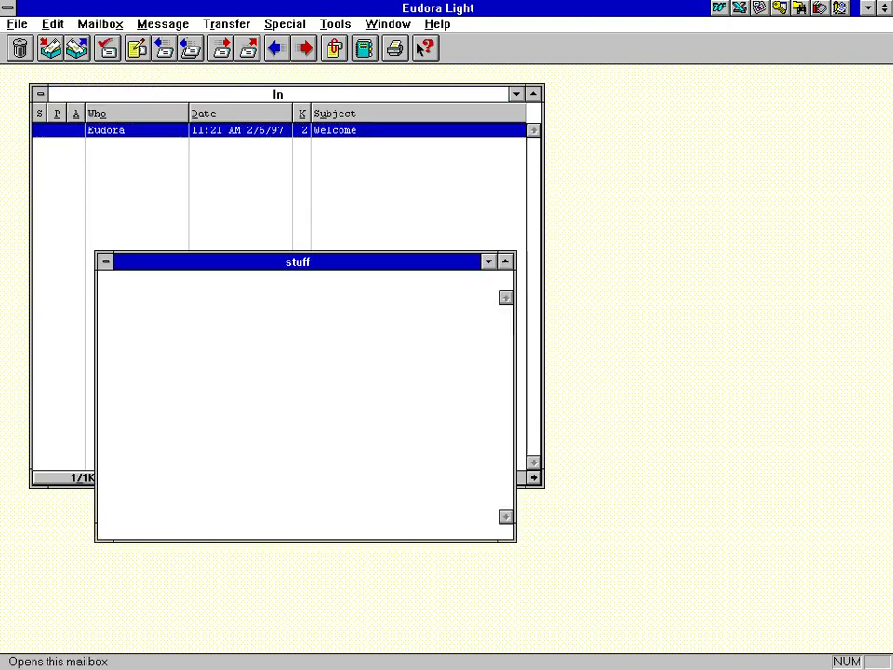
right_click(194, 306)
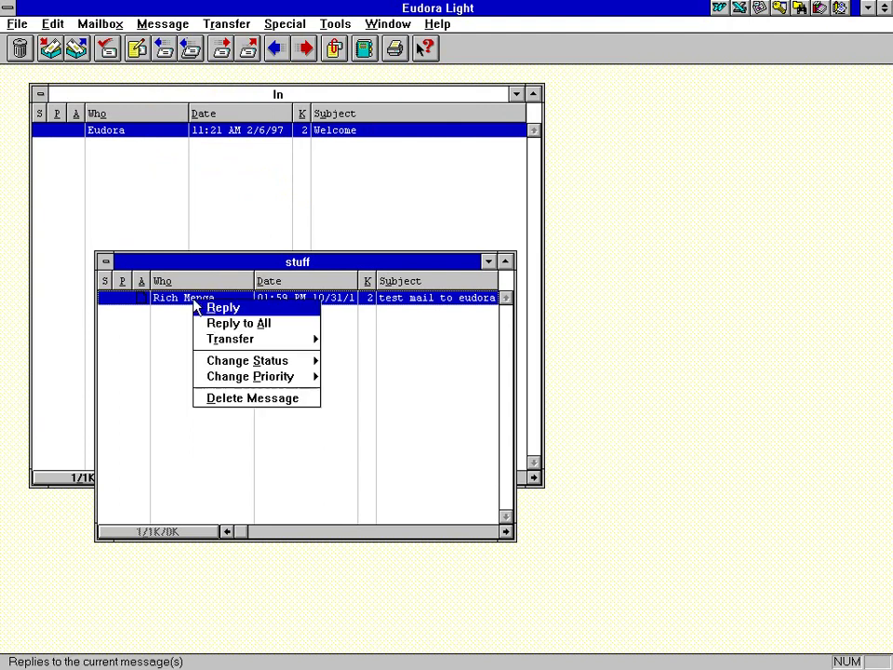
left_click(215, 401)
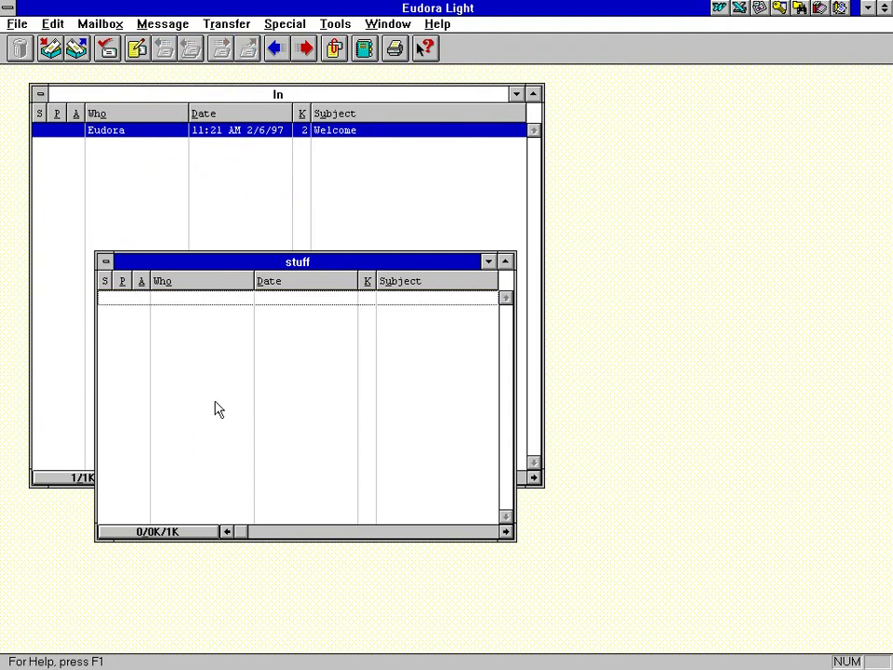
double_click(106, 262)
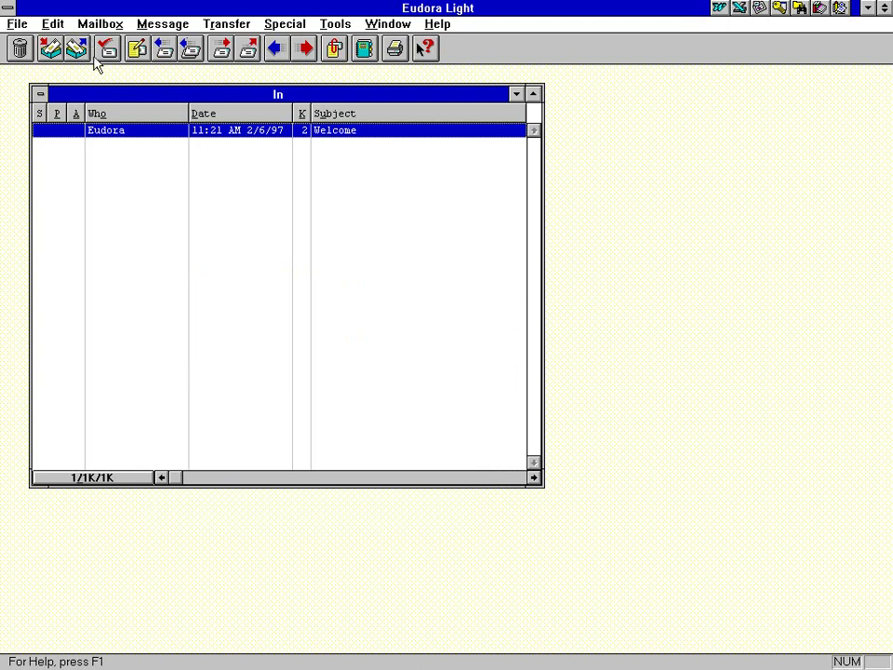
- Open the Trash mailbox, transfer the deleted test message back to In, and close Trash
left_click(93, 23)
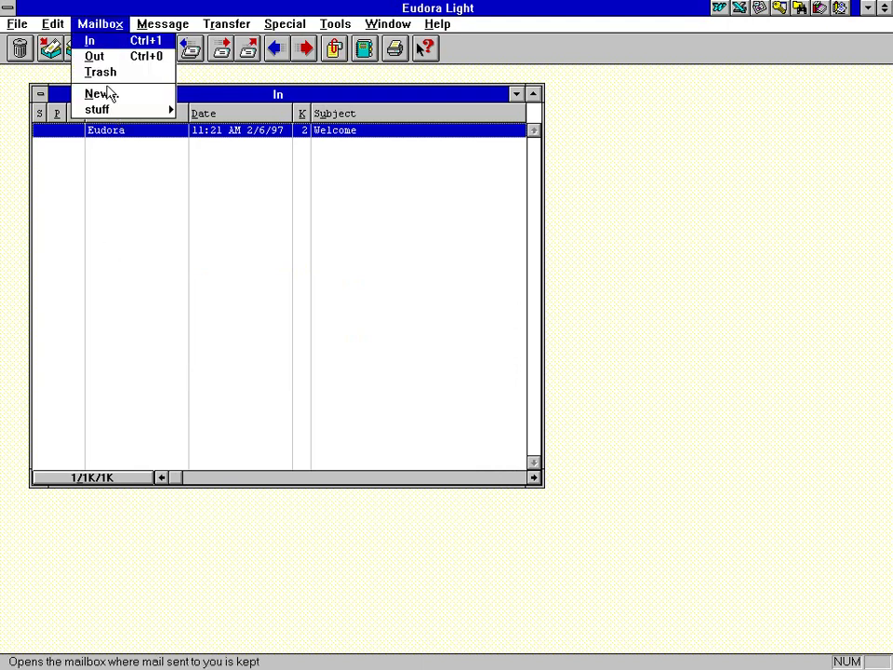
left_click(100, 72)
left_click_drag(151, 100, 170, 219)
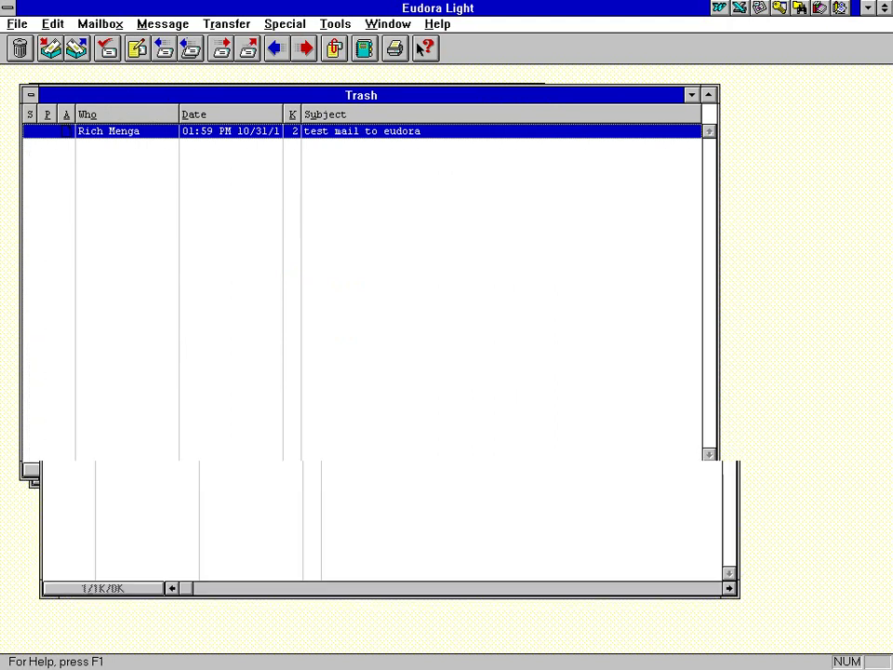
right_click(154, 252)
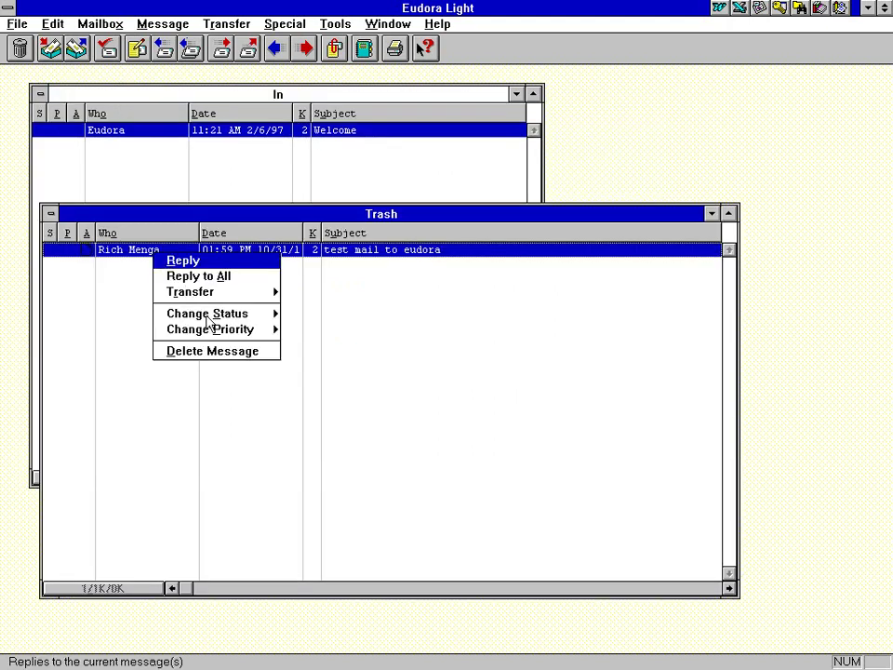
left_click(223, 292)
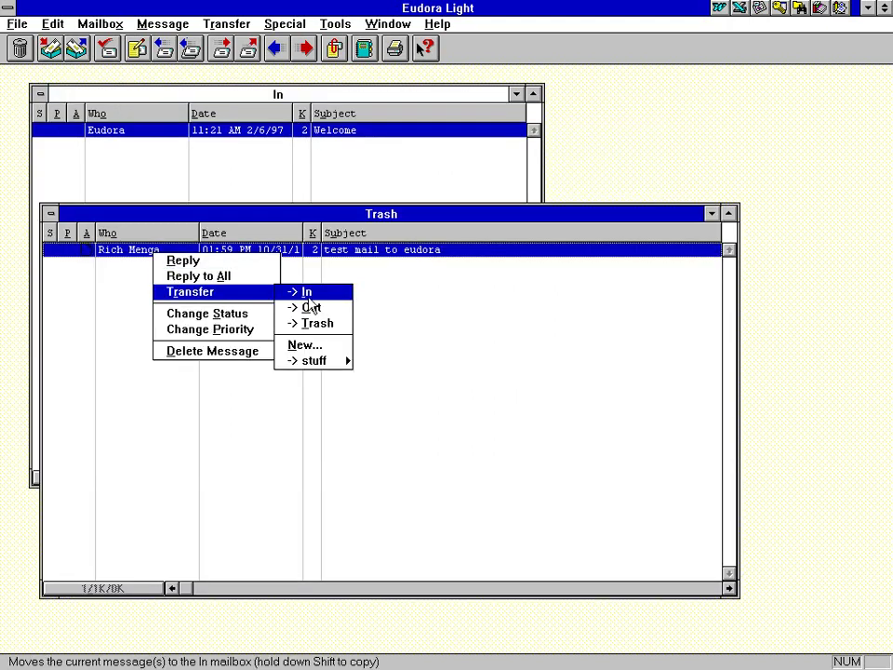
left_click(307, 296)
double_click(51, 213)
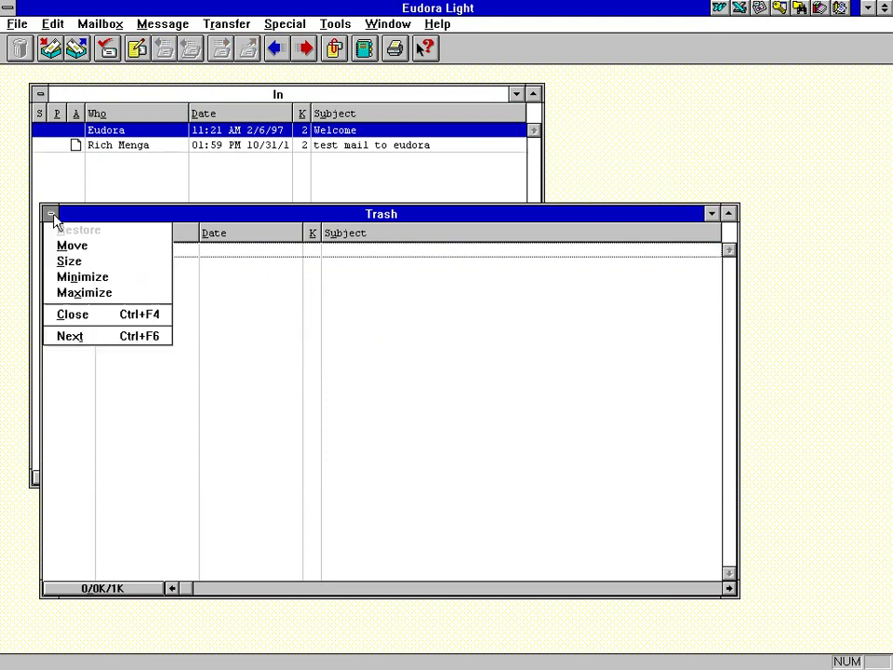
- Open the restored "test mail to eudora" message from the In mailbox to view it, and close it again
left_click(109, 145)
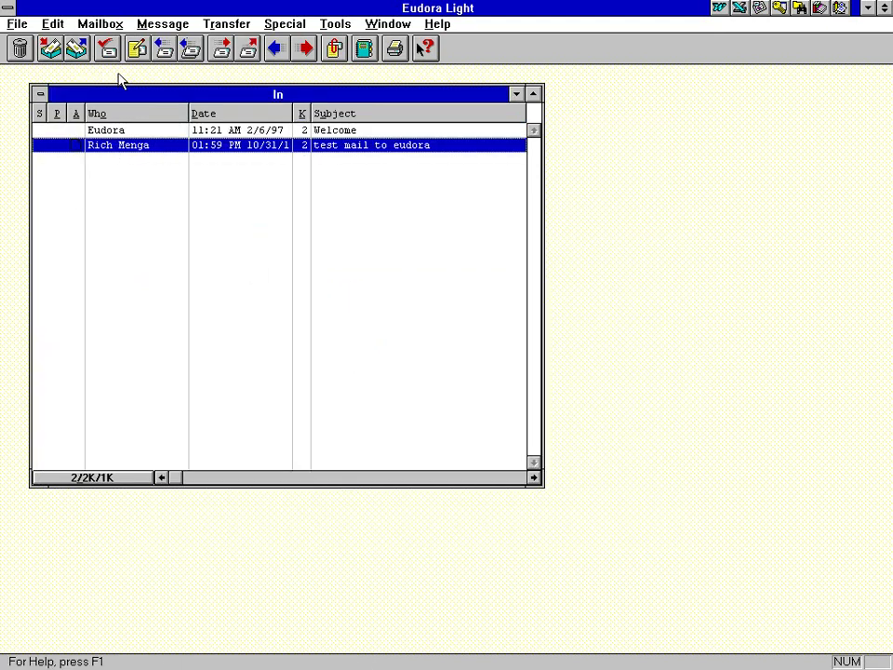
double_click(140, 147)
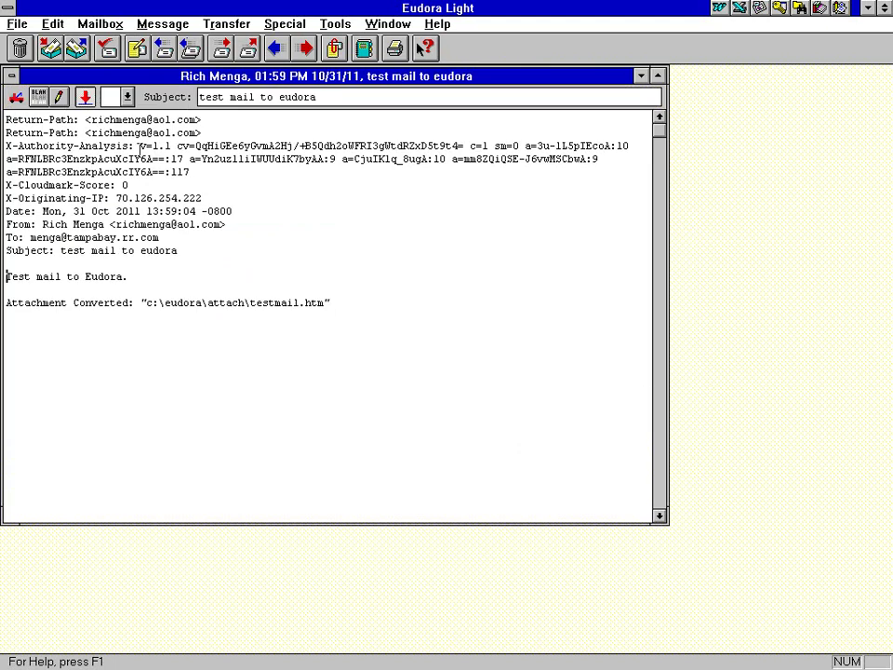
double_click(11, 76)
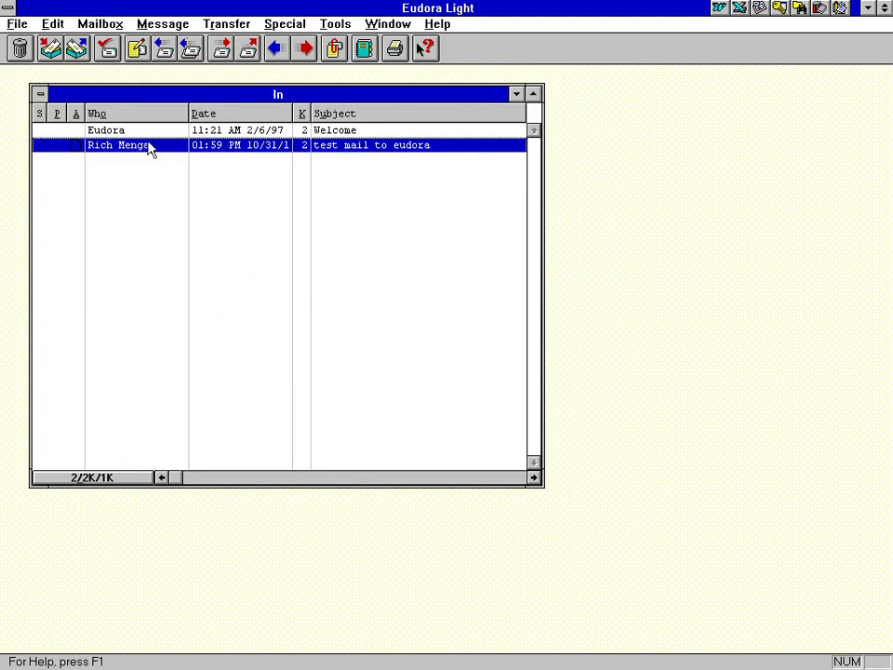
- Reply to the test message with "Test reply" above the quoted text and send the reply
left_click(162, 52)
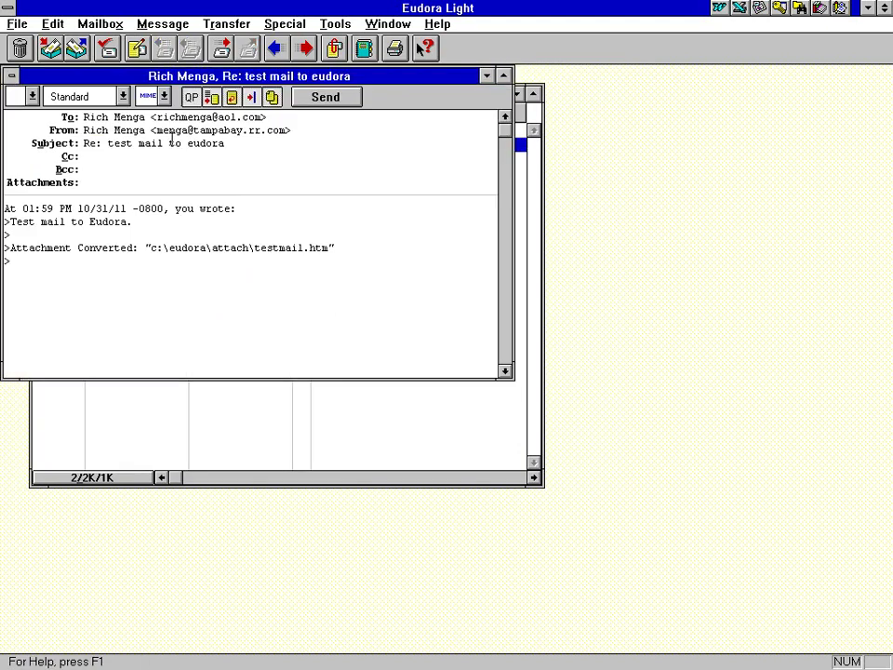
left_click_drag(181, 75, 339, 172)
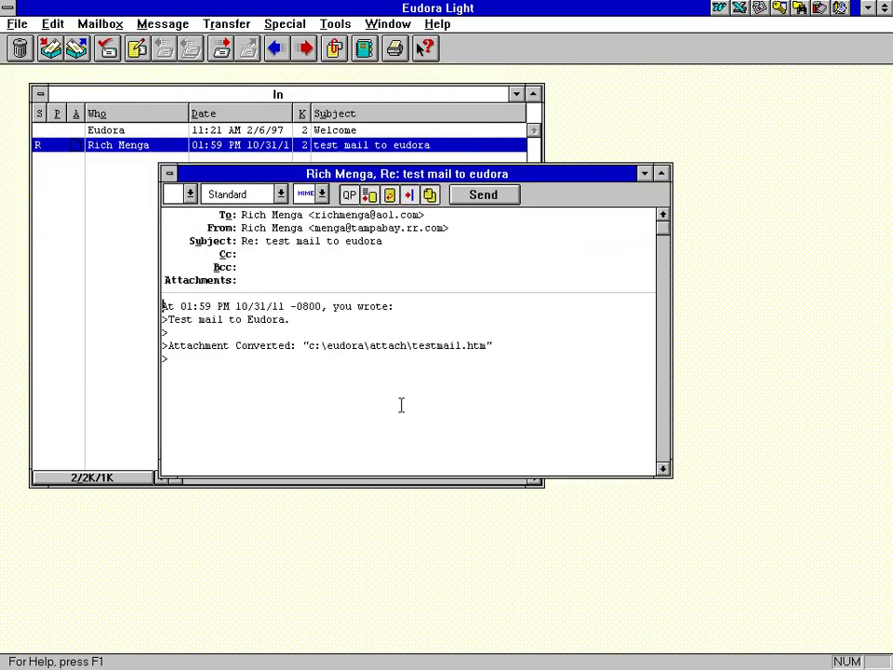
key("Return")
key("Return")
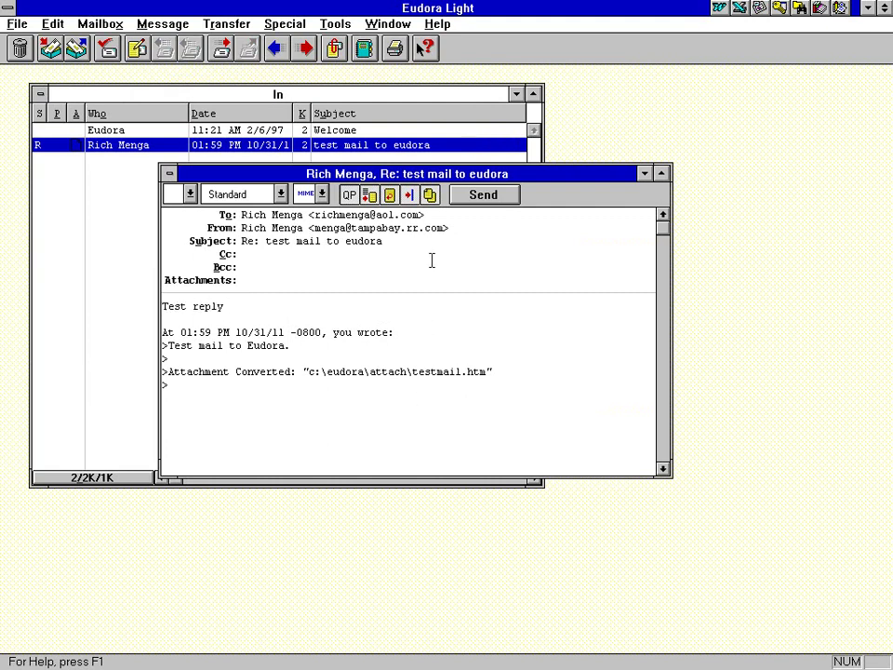
left_click(479, 196)
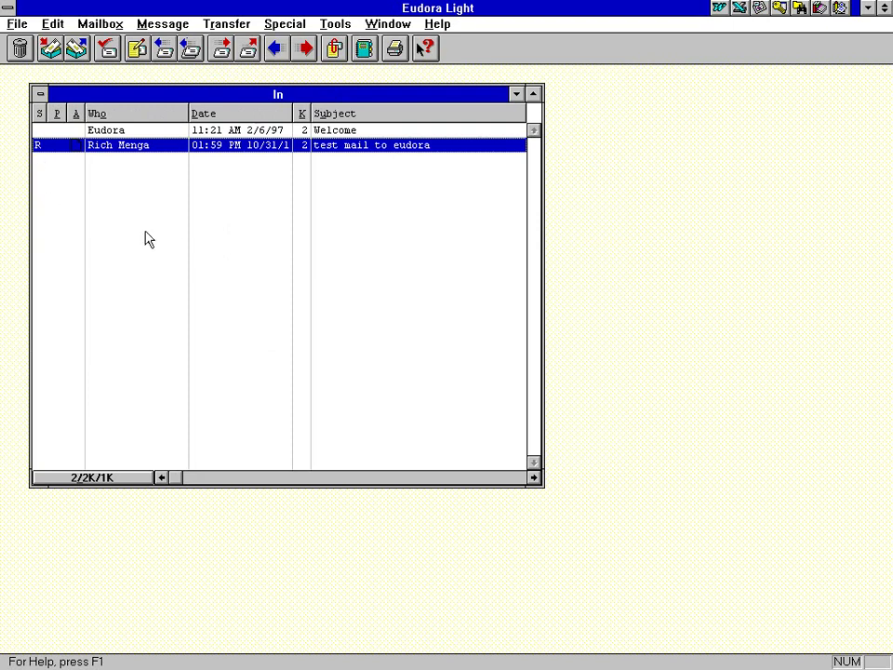
- Open the Out mailbox, move its window over the In mailbox to check the sent reply, and close it
left_click_drag(154, 93, 213, 164)
left_click_drag(284, 169, 221, 94)
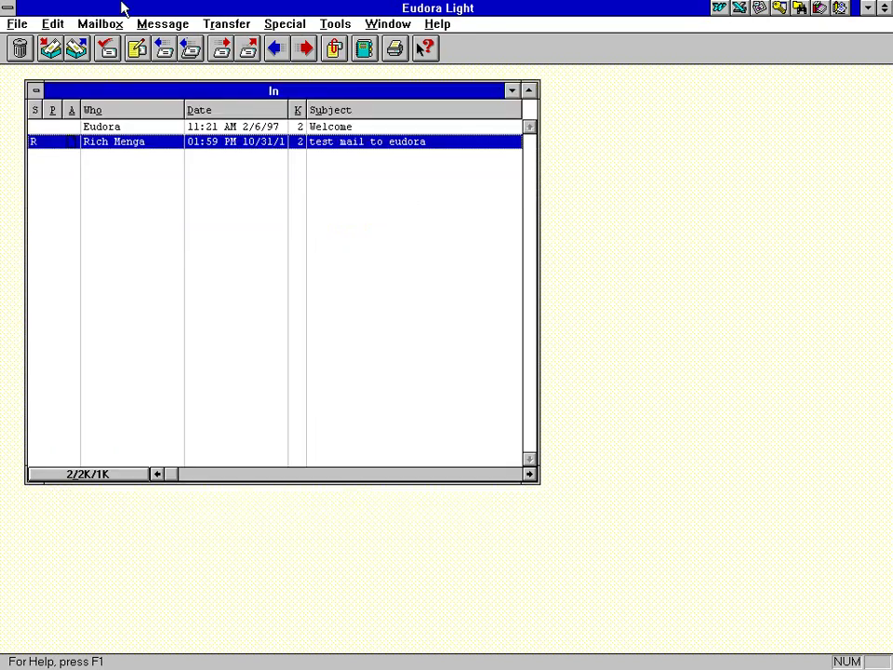
left_click(78, 23)
left_click(94, 56)
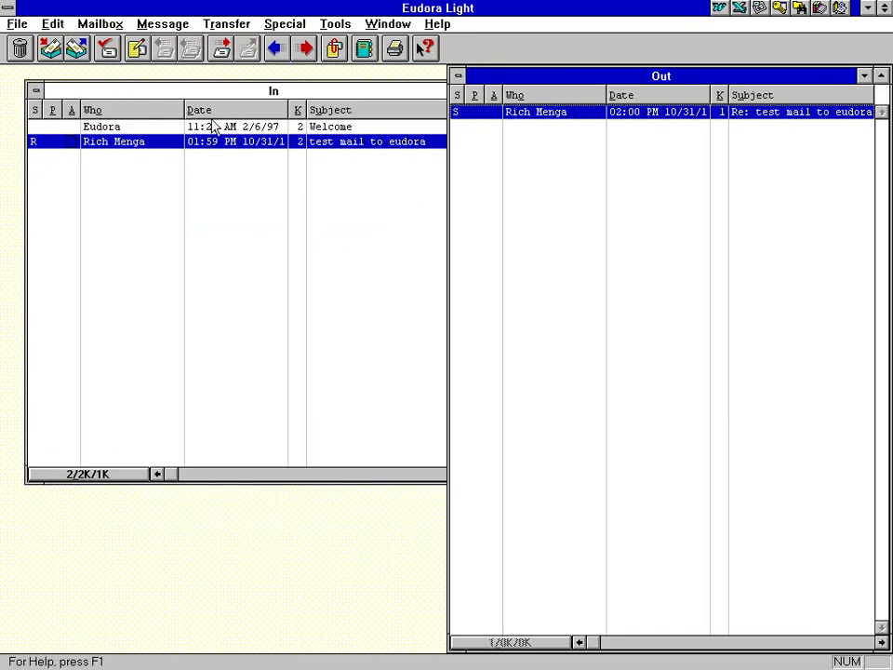
left_click_drag(594, 68, 320, 219)
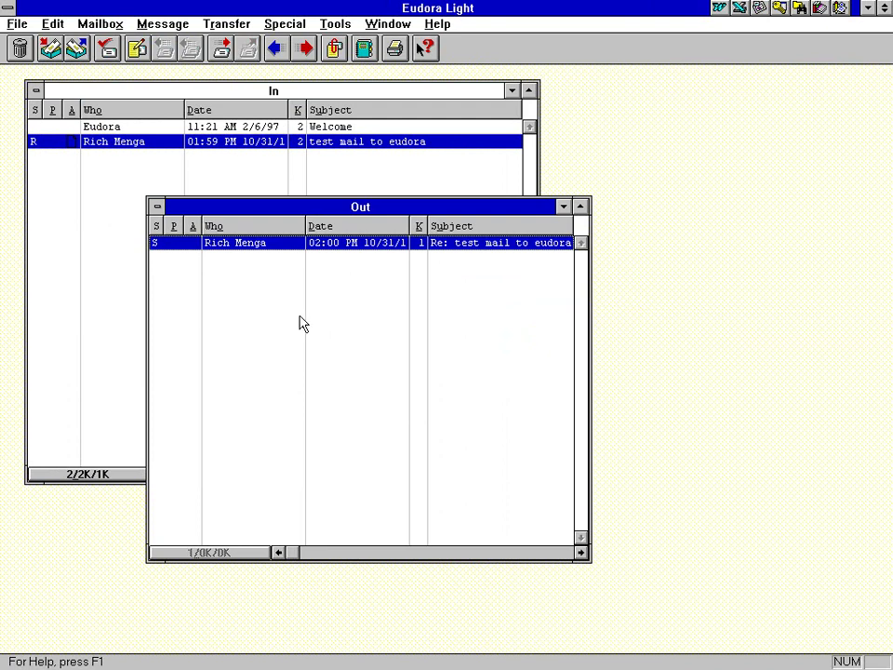
double_click(156, 205)
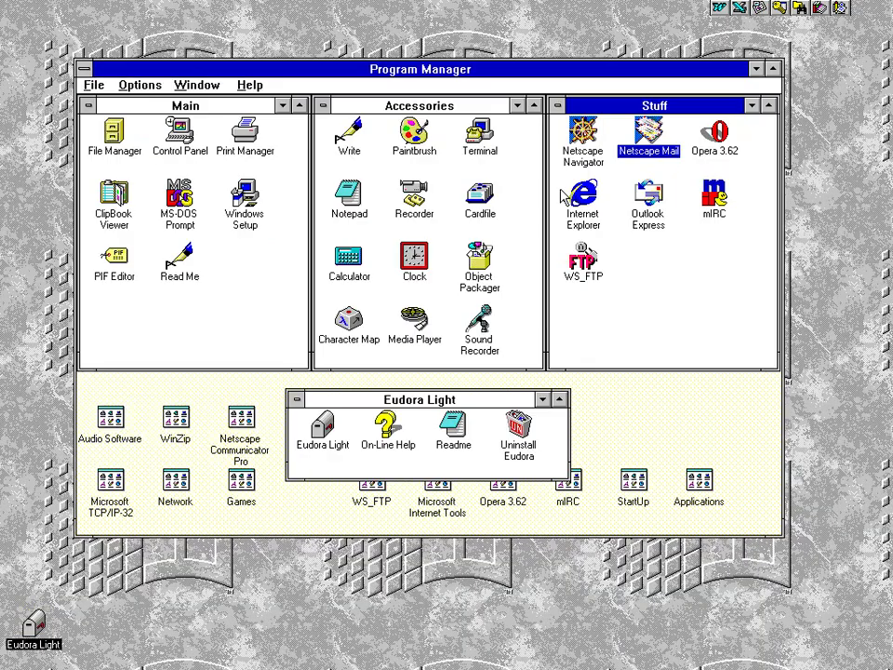
- Minimize Eudora Light, open the "Re: test mail to eudora" message in the Netscape inbox to read it, and close the message
left_click(868, 7)
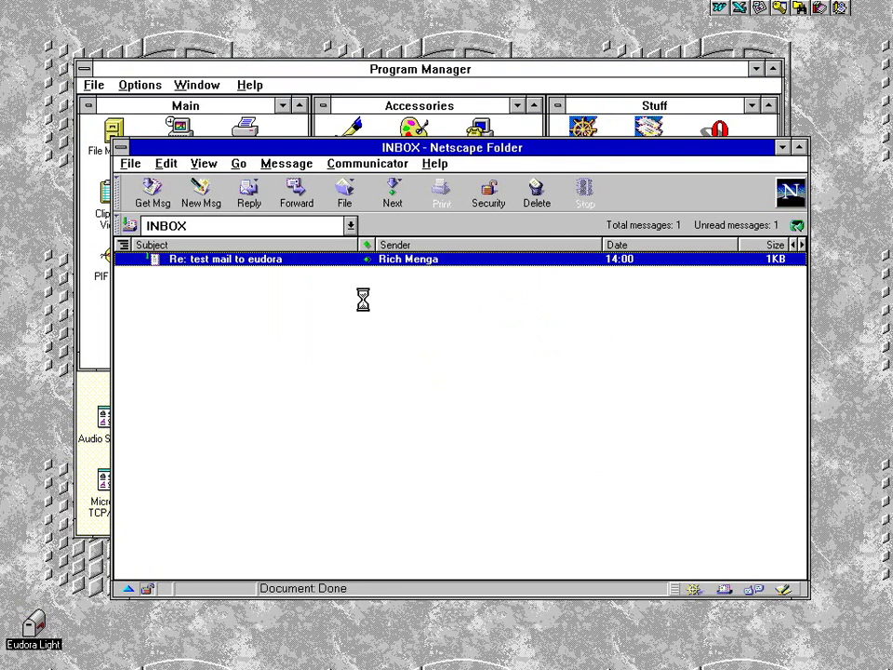
double_click(257, 262)
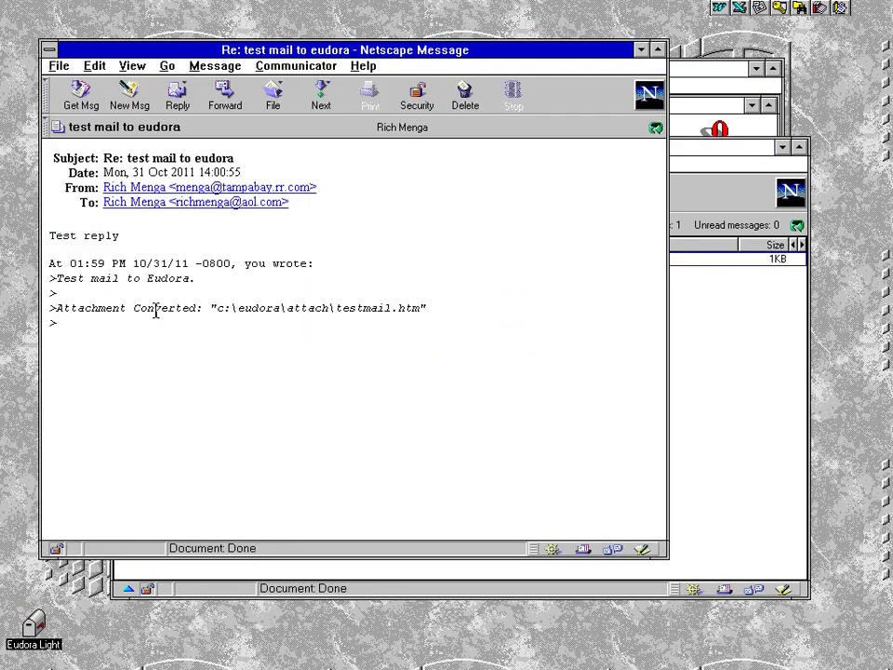
double_click(49, 49)
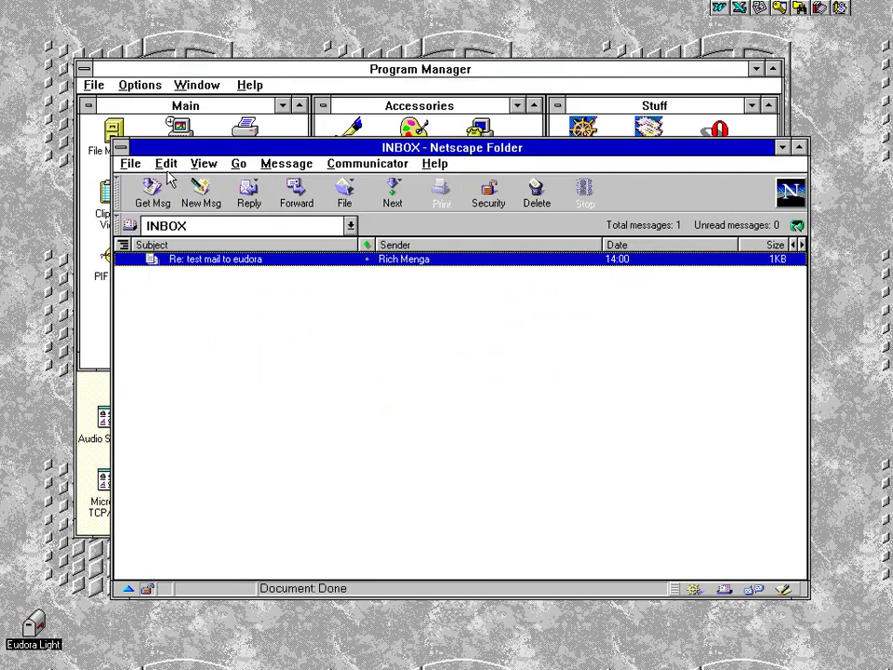
- Exit Netscape and restore the minimized Eudora Light window
left_click(126, 163)
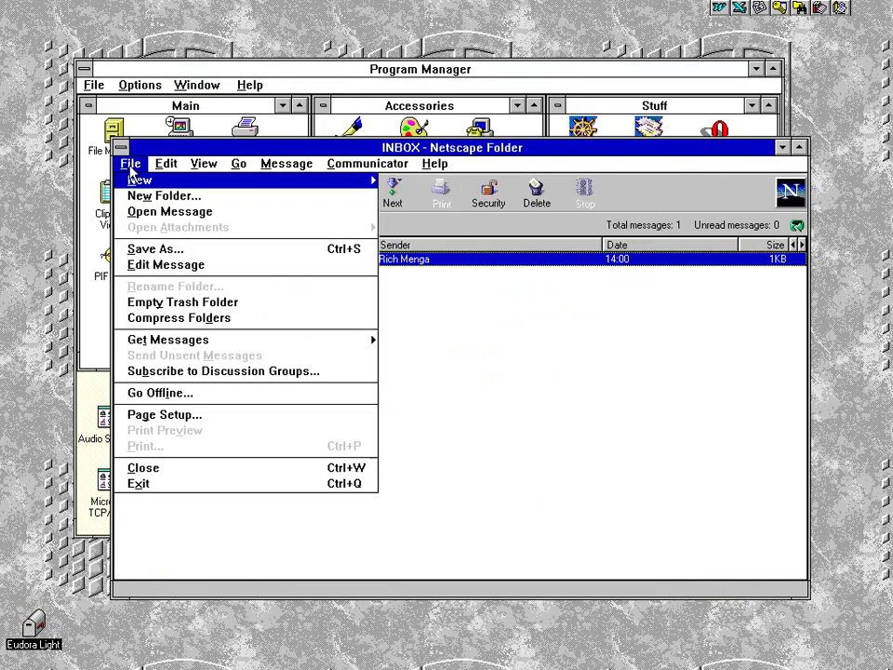
left_click(140, 484)
double_click(39, 641)
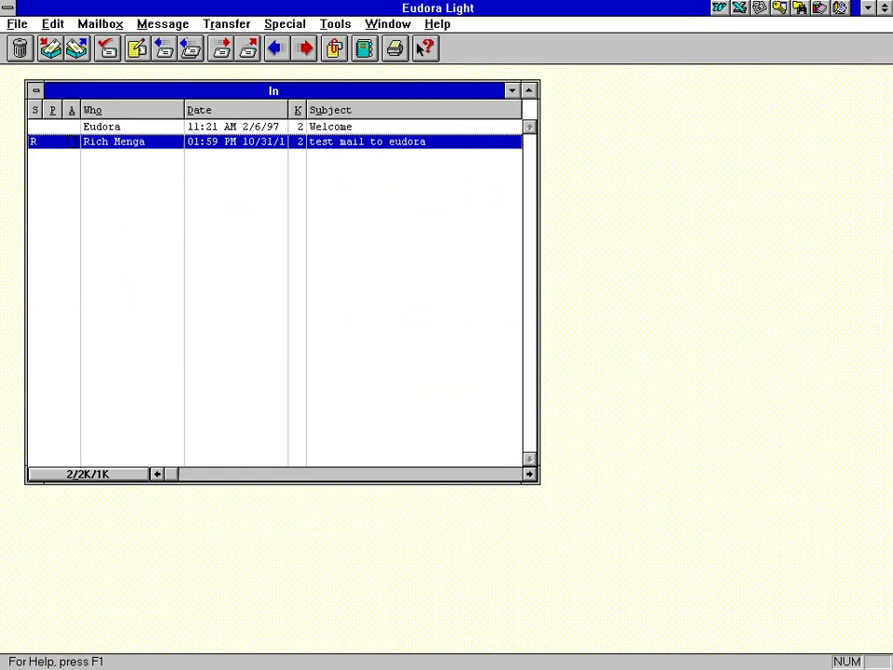